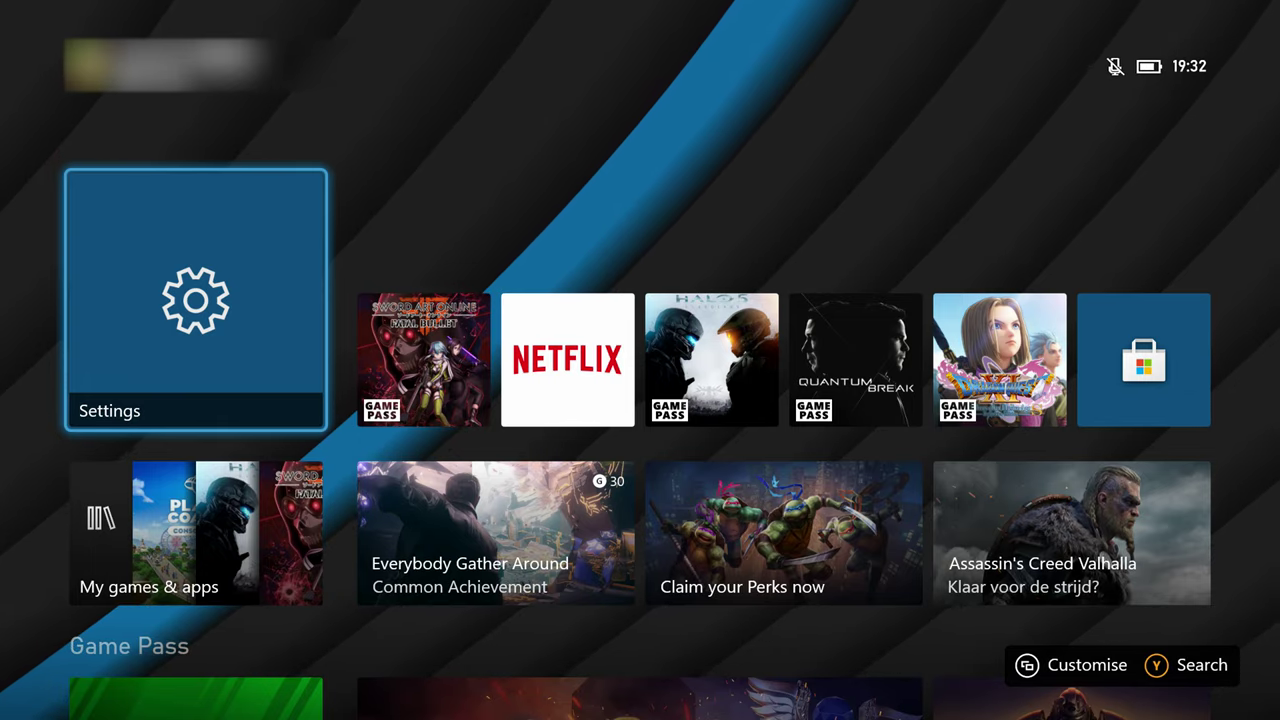
# Step: Search the Store for 'Dev mo' and open the Xbox Dev Mode store page
pyautogui.press('y')
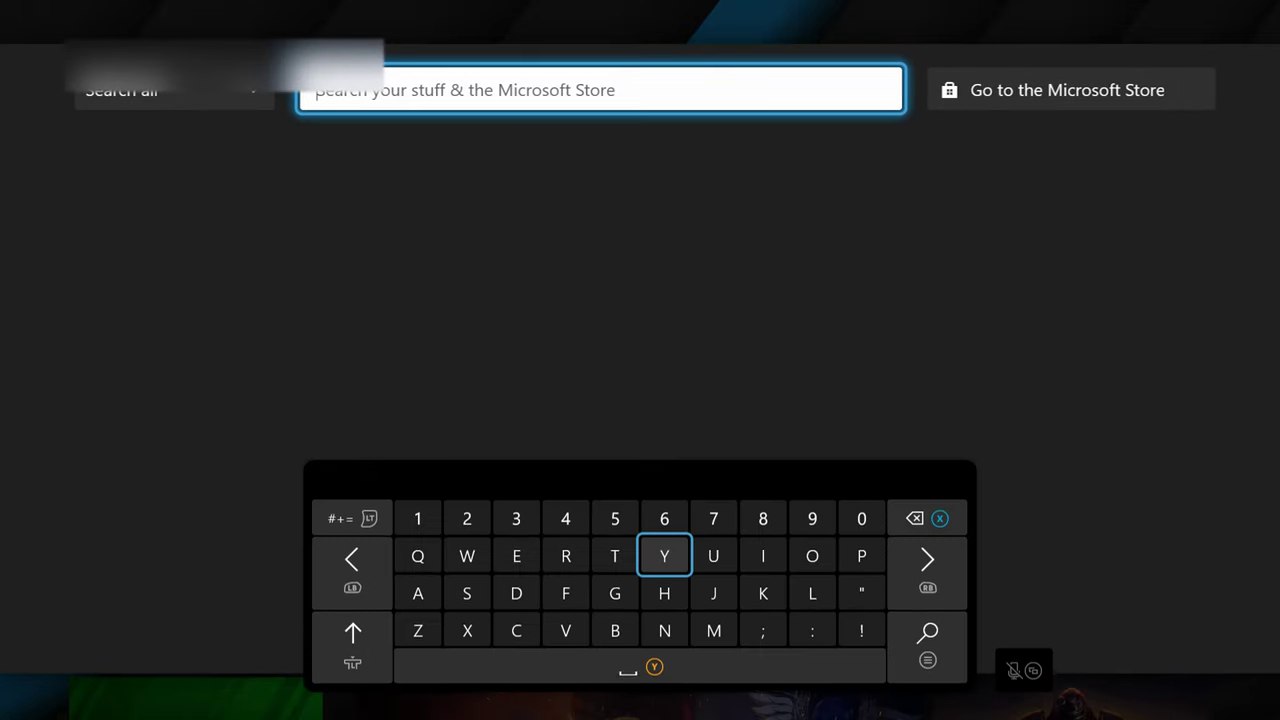
pyautogui.write('Dev m')
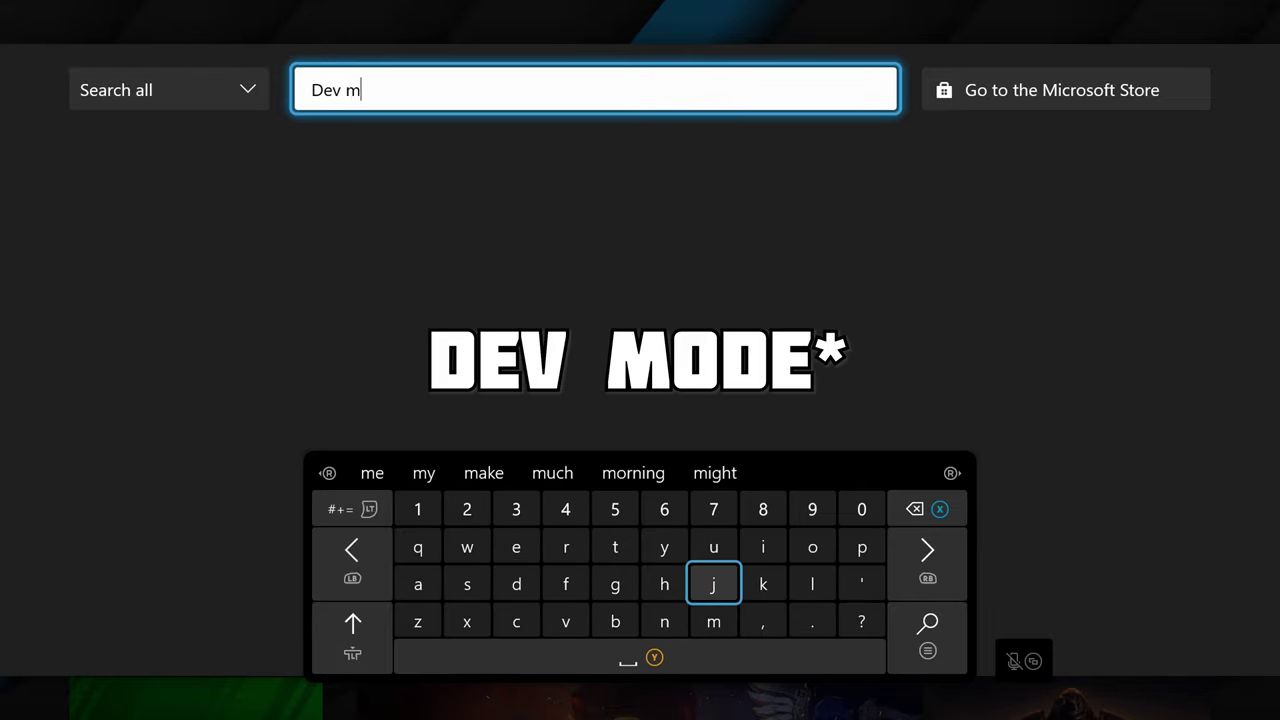
pyautogui.write('o')
pyautogui.press('Left')
pyautogui.press('Left')
pyautogui.press('Left')
pyautogui.press('Left')
pyautogui.press('Left')
pyautogui.press('BackSpace')
pyautogui.press('Up')
pyautogui.press('Up')
pyautogui.press('Left')
pyautogui.press('Left')
pyautogui.press('Down')
pyautogui.press('Right')
pyautogui.press('Return')
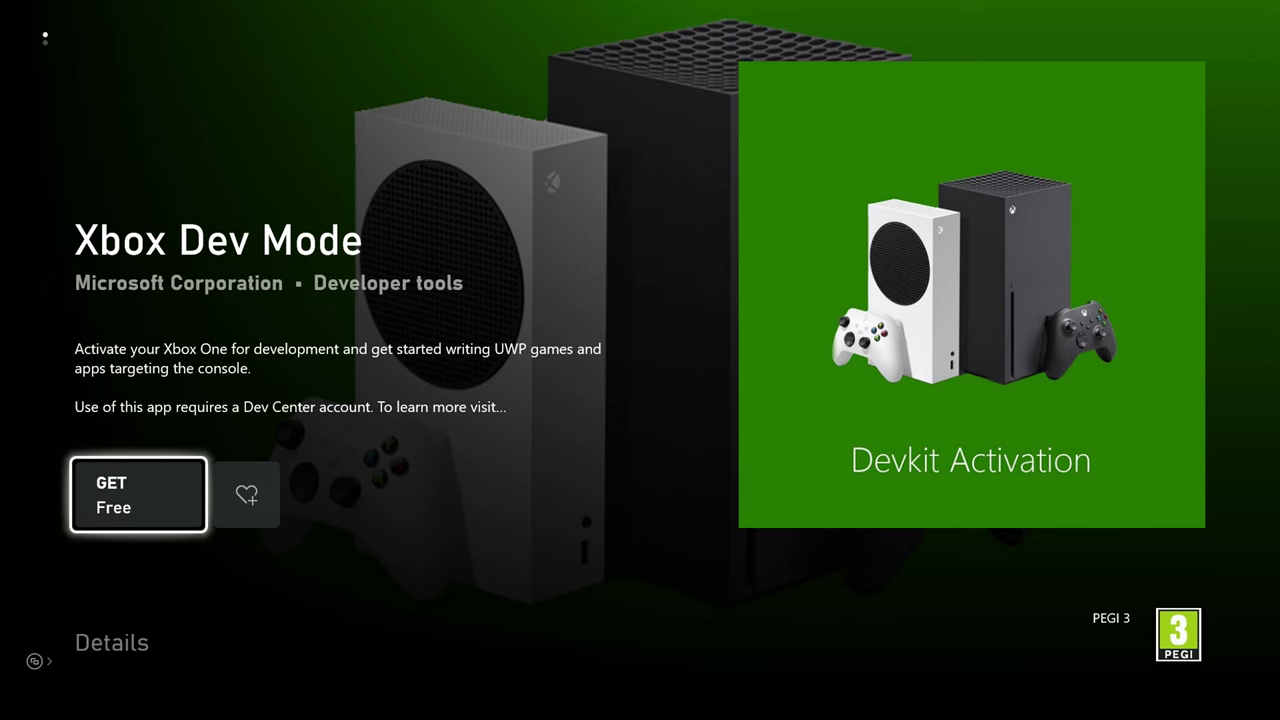
# Step: Get the free Xbox Dev Mode app, confirm with Got it, and view the install queue
pyautogui.press('Return')
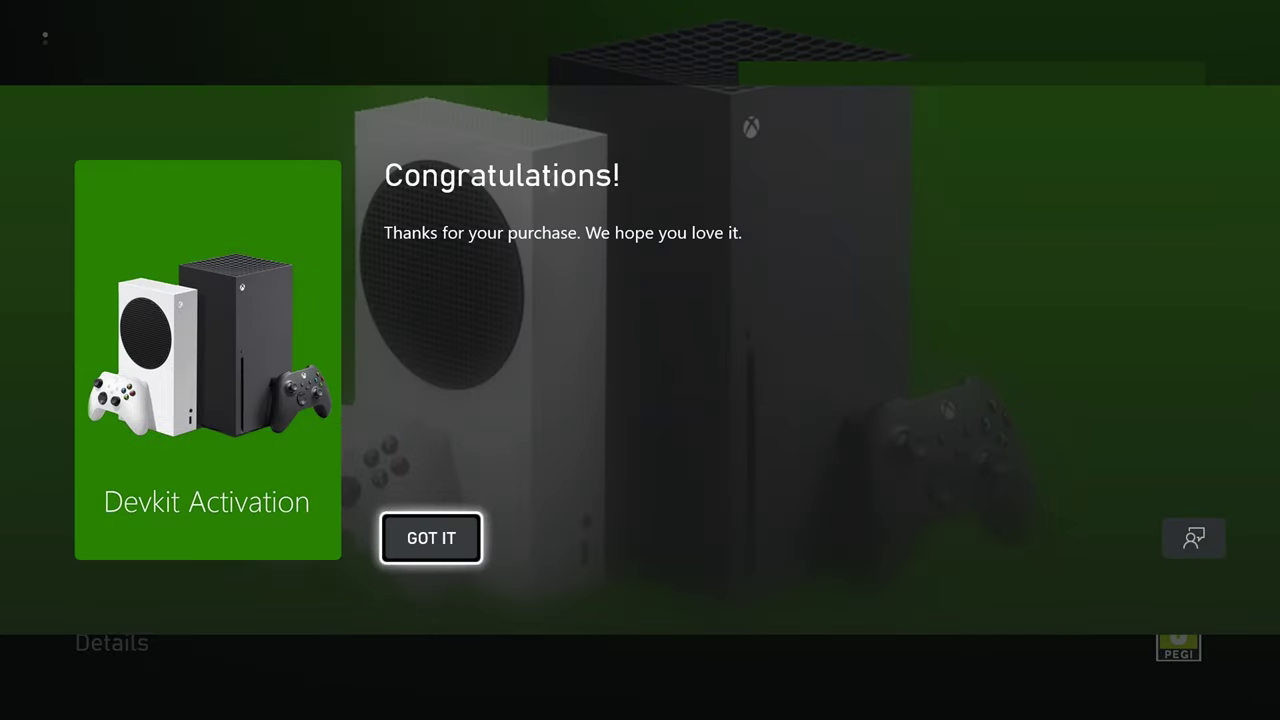
pyautogui.press('Return')
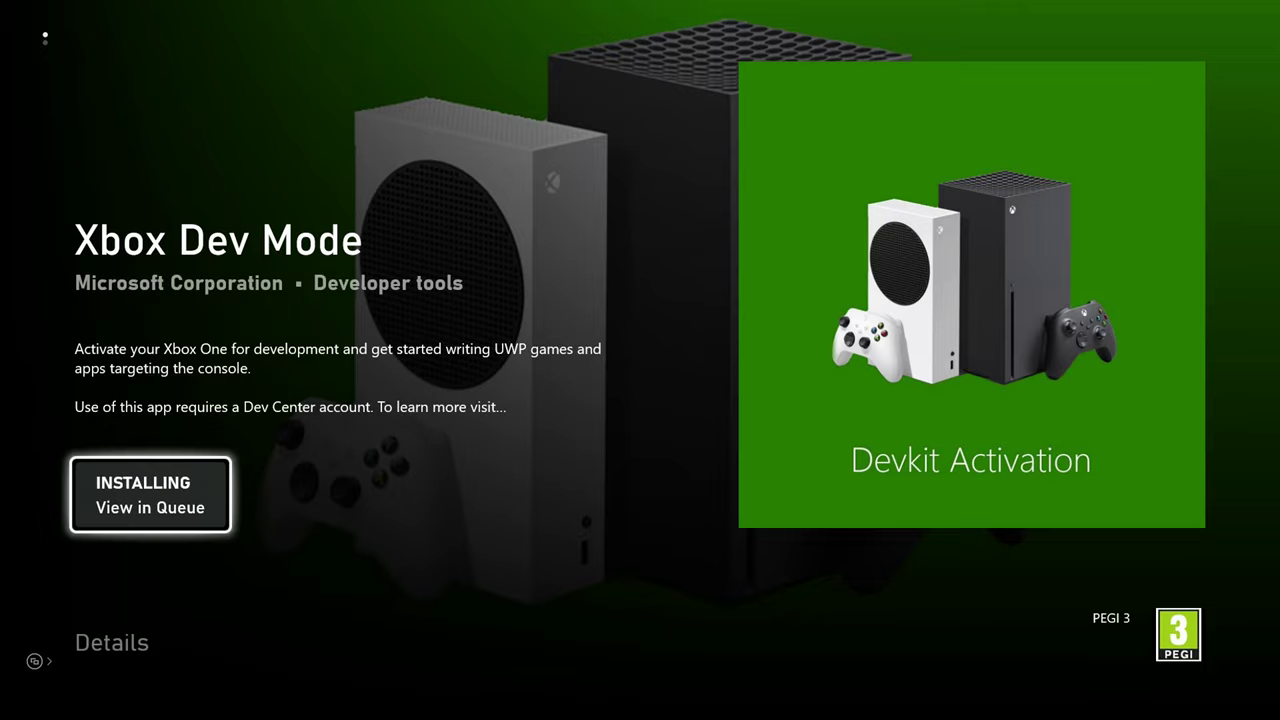
pyautogui.press('Return')
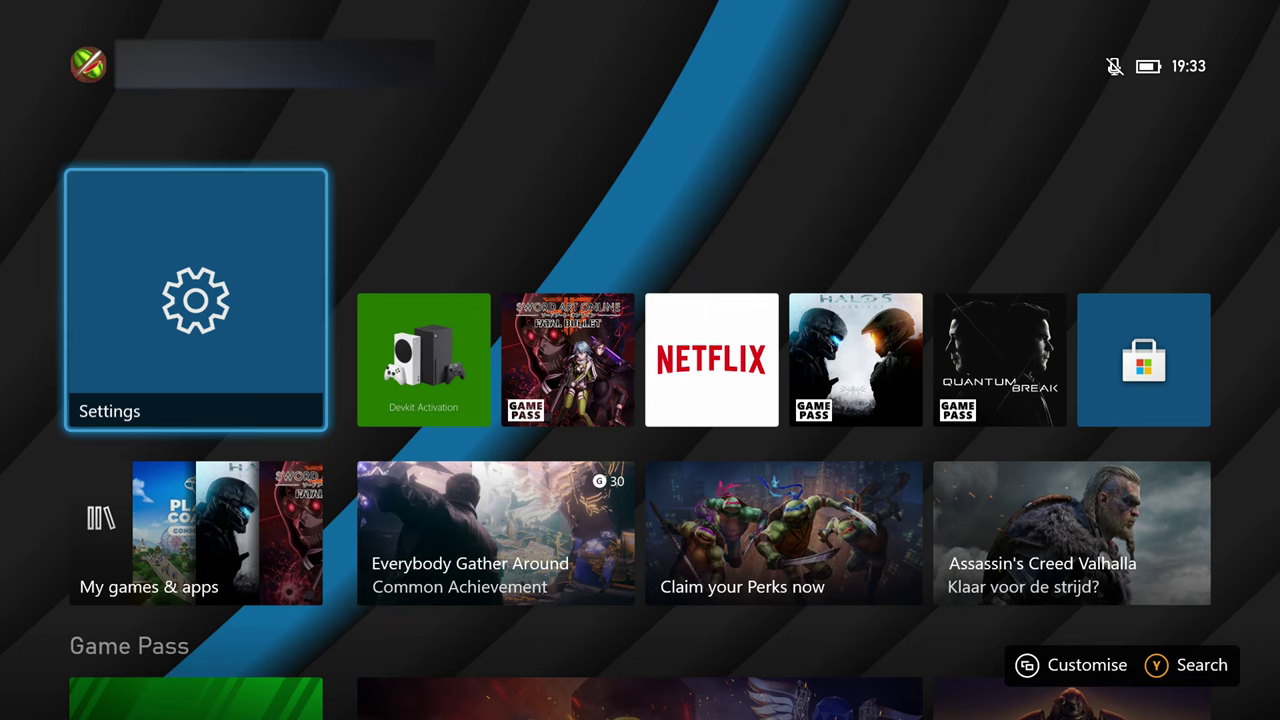
# Step: Launch the Dev Mode tile from the Apps section of My games & apps
pyautogui.press('Down')
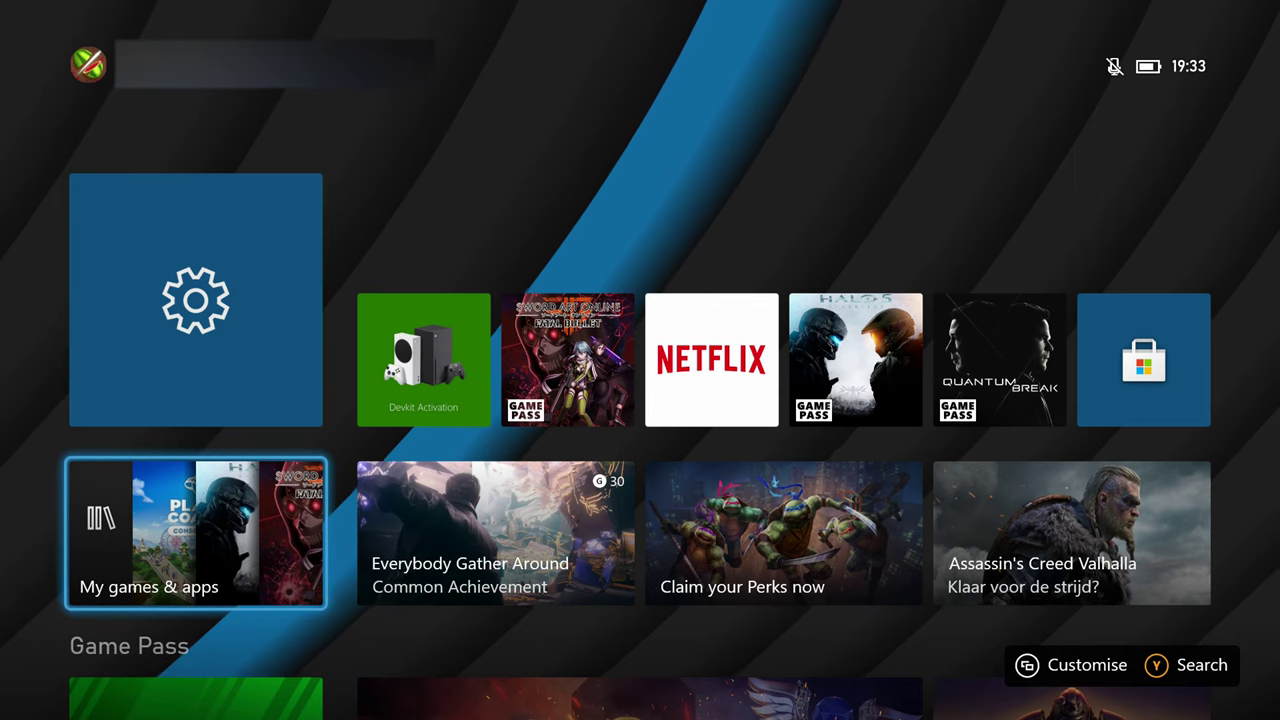
pyautogui.press('Return')
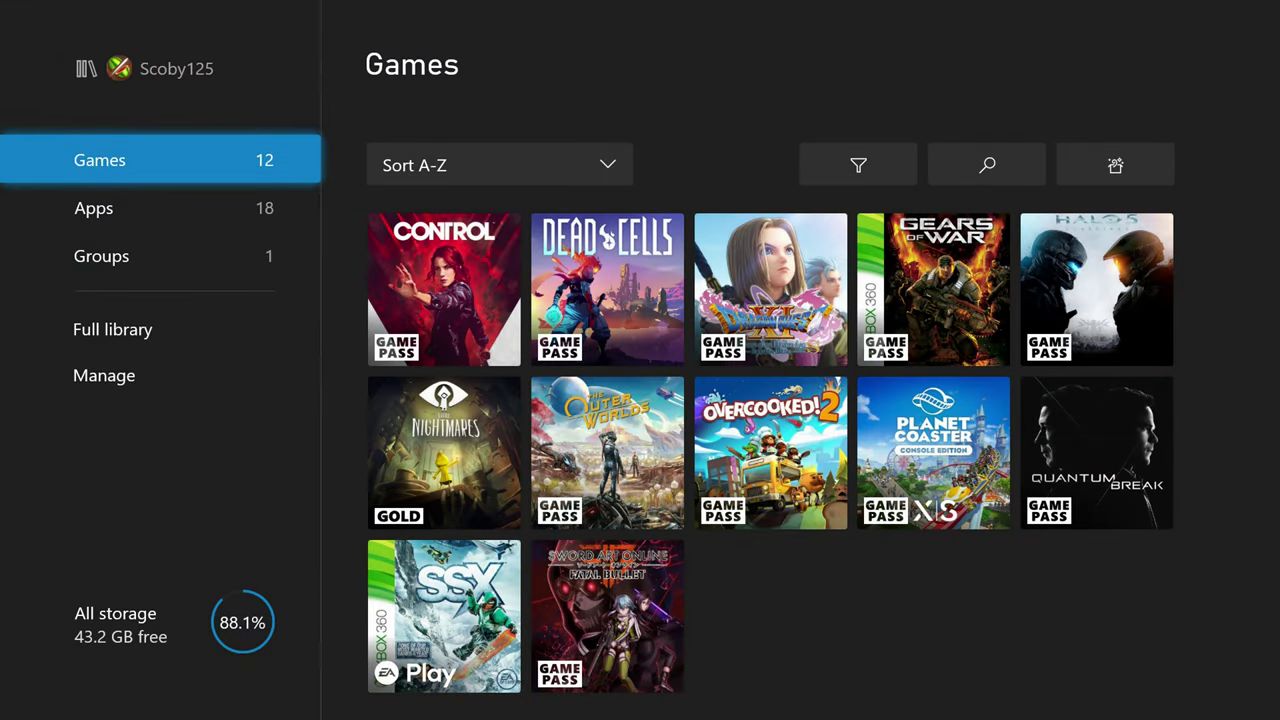
pyautogui.press('Down')
pyautogui.press('Right')
pyautogui.press('Right')
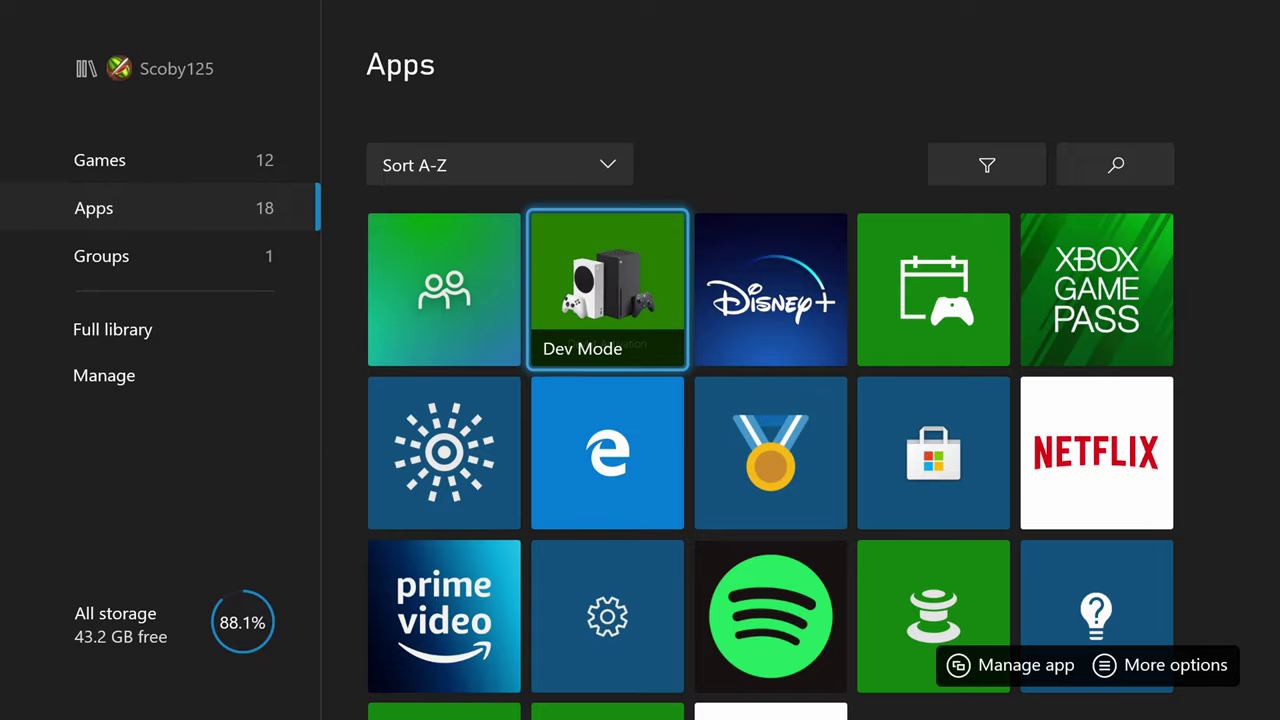
pyautogui.press('Return')
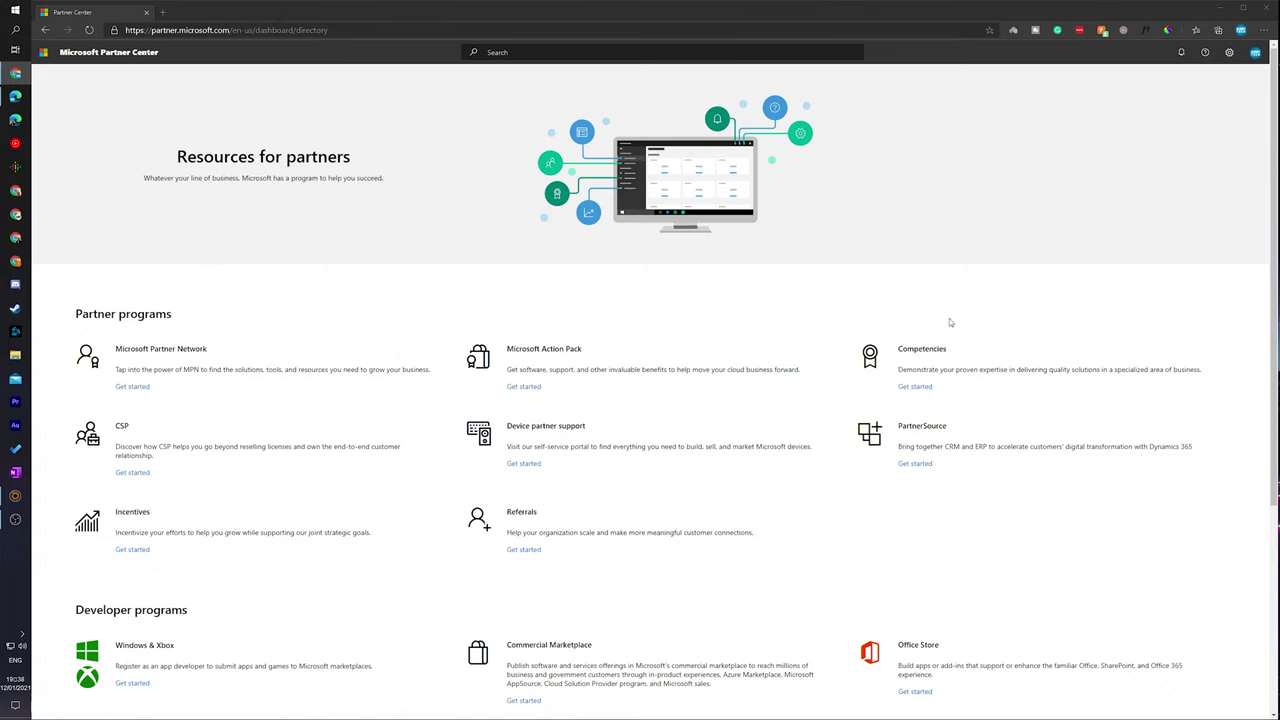
# Step: Choose Get started for the Windows & Xbox developer program, then Sign up now
pyautogui.scroll(-3, 754, 317)
pyautogui.moveTo(68, 309); pyautogui.dragTo(213, 290)
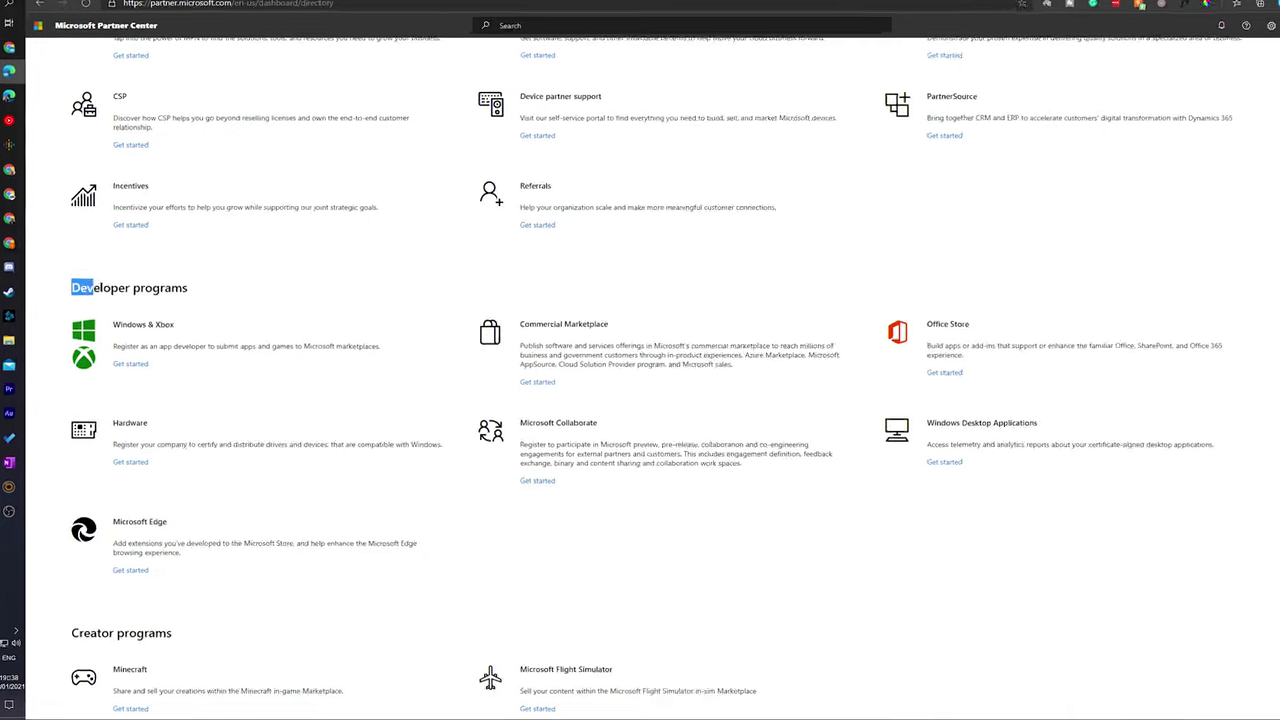
pyautogui.click(213, 290)
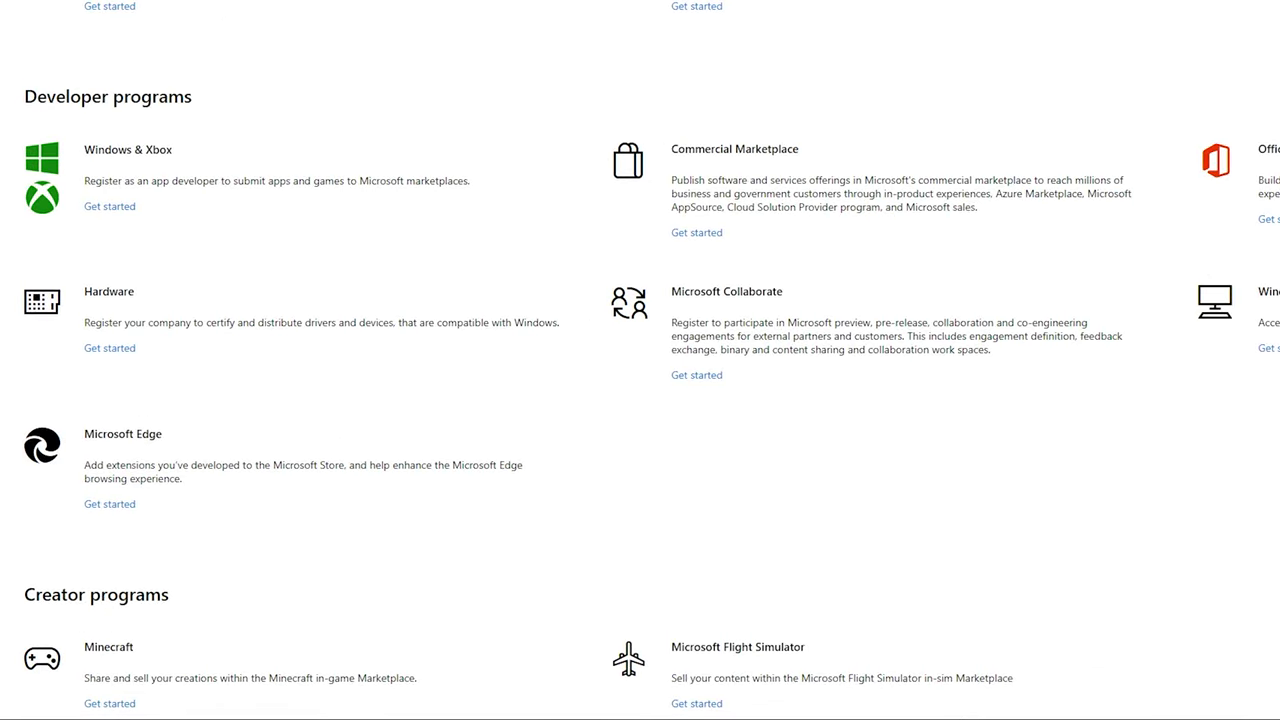
pyautogui.click(100, 206)
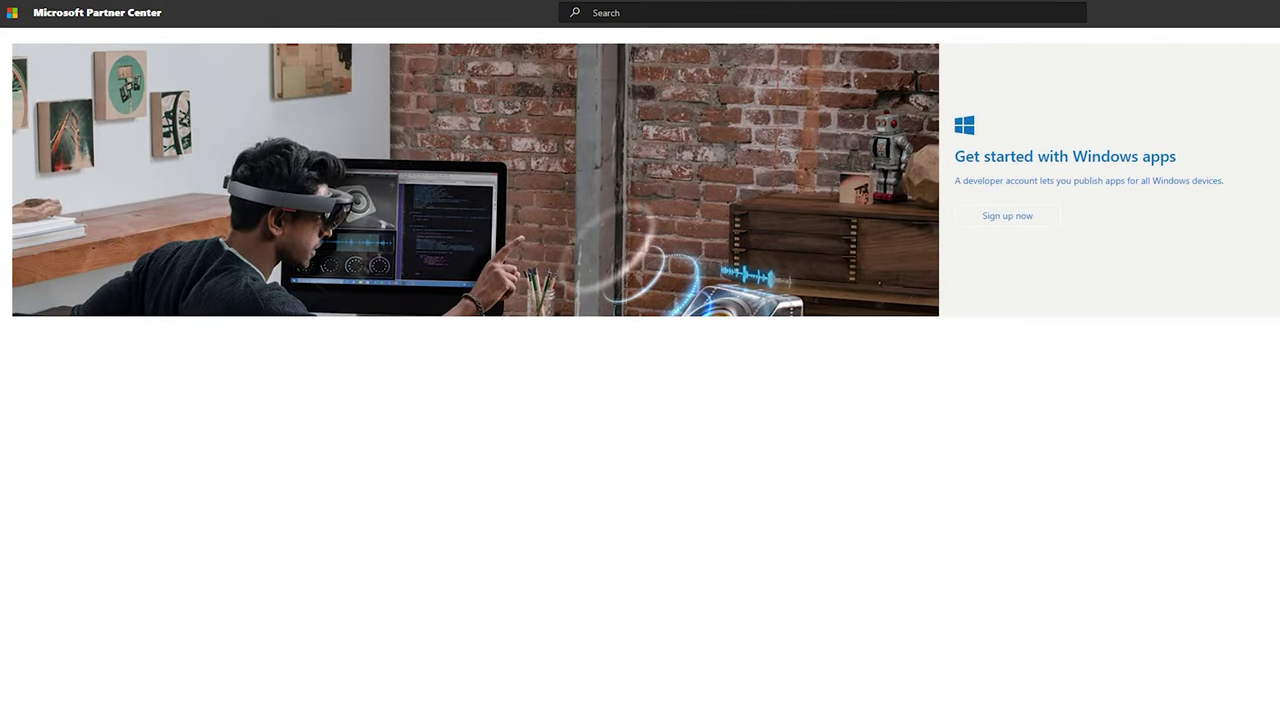
pyautogui.click(1002, 222)
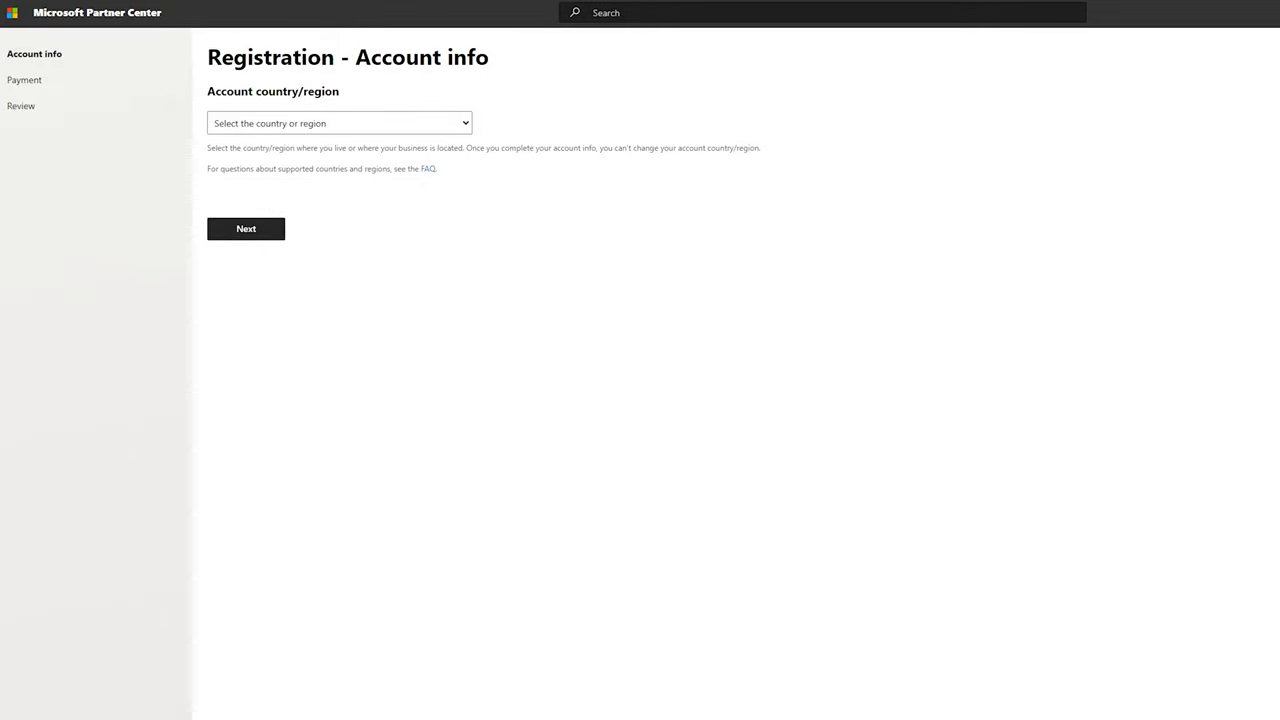
# Step: Set the account country to Belgium and the account type to Individual
pyautogui.click(282, 123)
pyautogui.write('belgium')
pyautogui.press('Return')
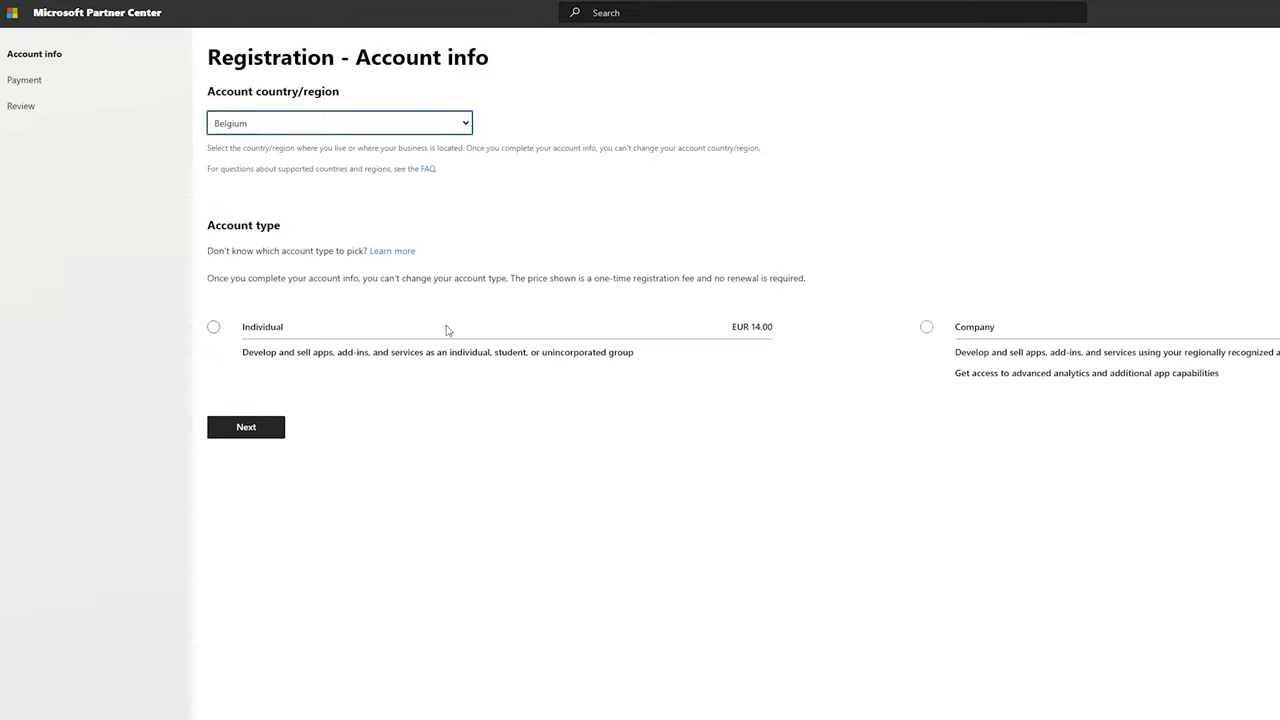
pyautogui.moveTo(245, 327); pyautogui.dragTo(277, 329)
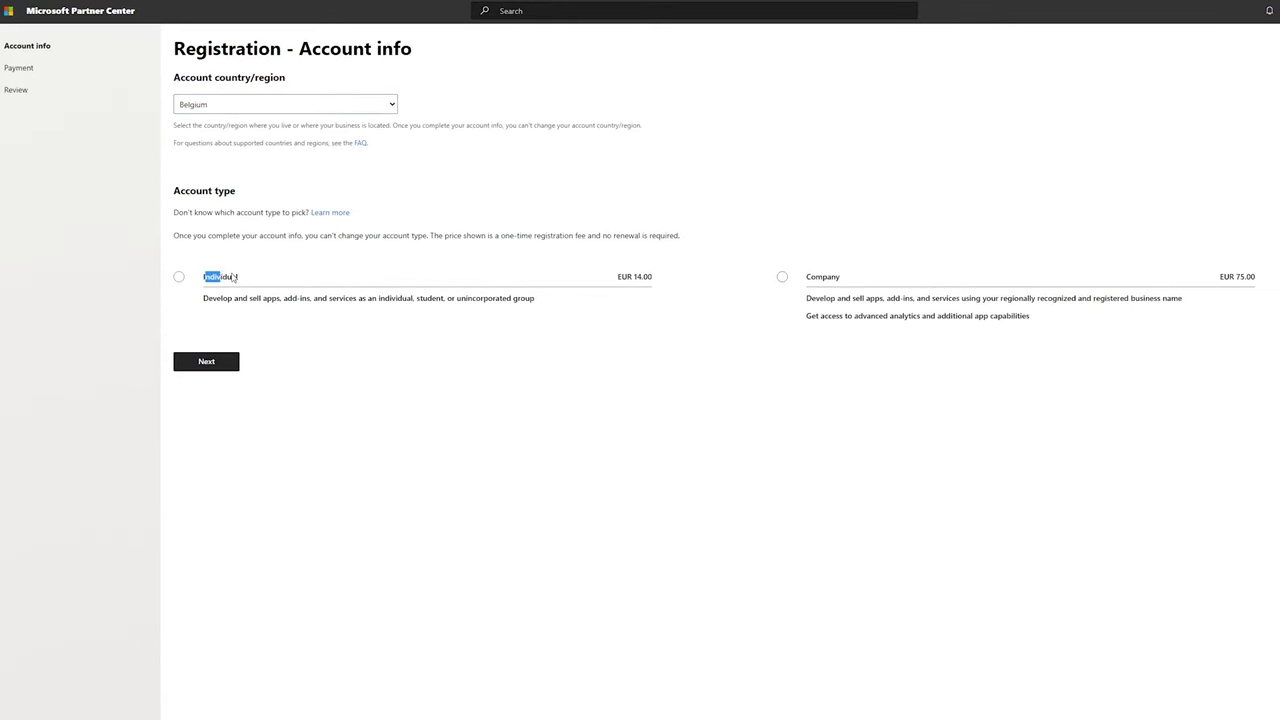
pyautogui.moveTo(233, 278); pyautogui.dragTo(290, 281)
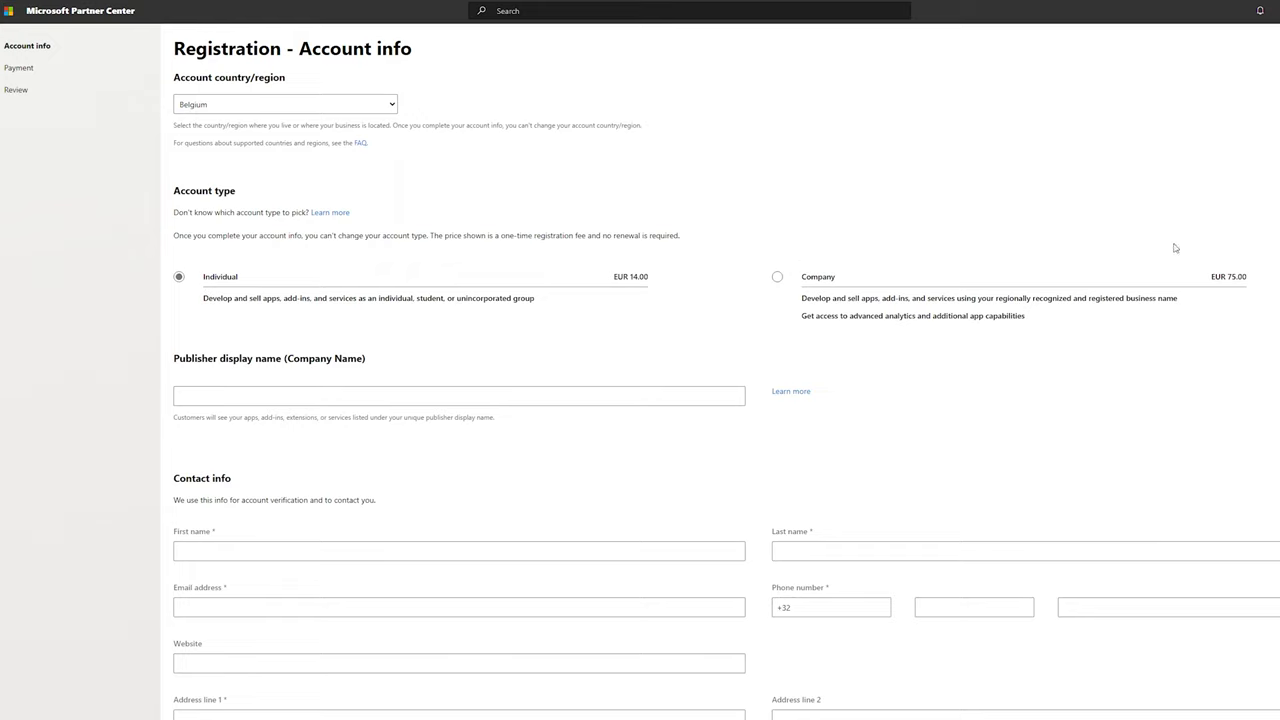
# Step: Fill in the contact details and the publisher display name
pyautogui.scroll(-2, 378, 314)
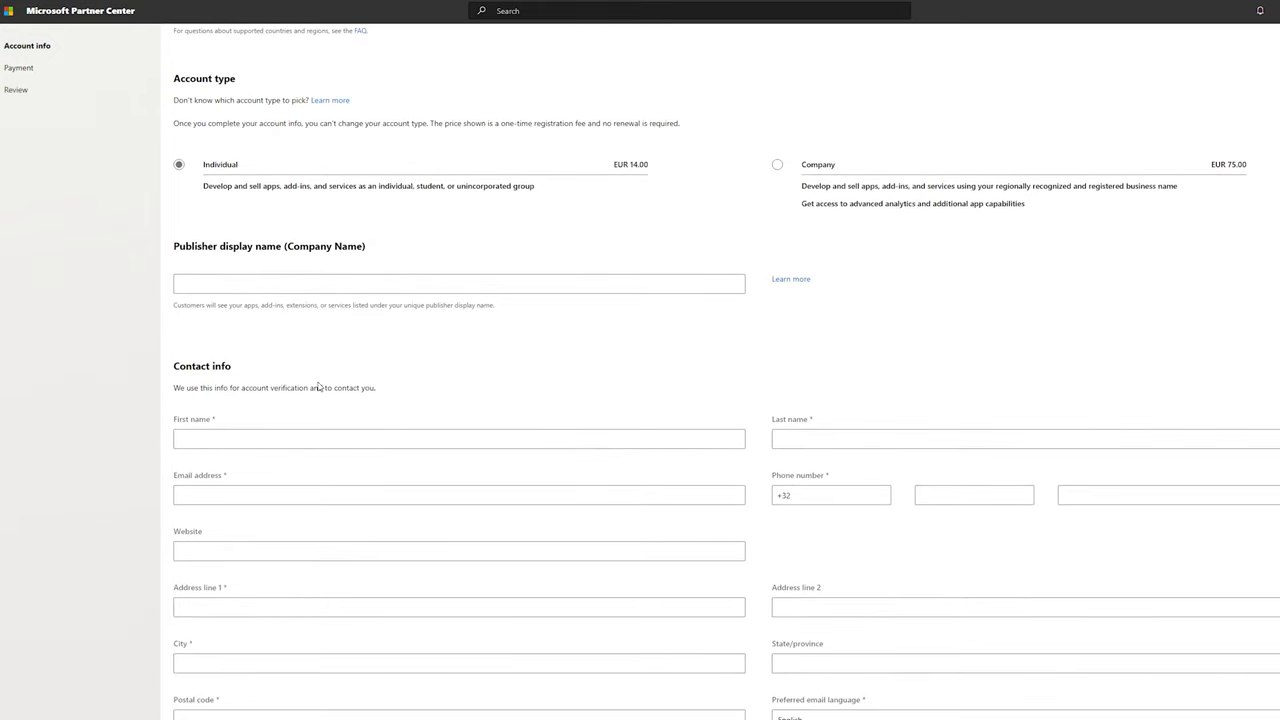
pyautogui.moveTo(202, 246); pyautogui.dragTo(368, 239)
pyautogui.click(368, 239)
pyautogui.moveTo(212, 305); pyautogui.dragTo(540, 314)
pyautogui.click(540, 314)
pyautogui.scroll(-1, 748, 331)
pyautogui.scroll(3, 750, 328)
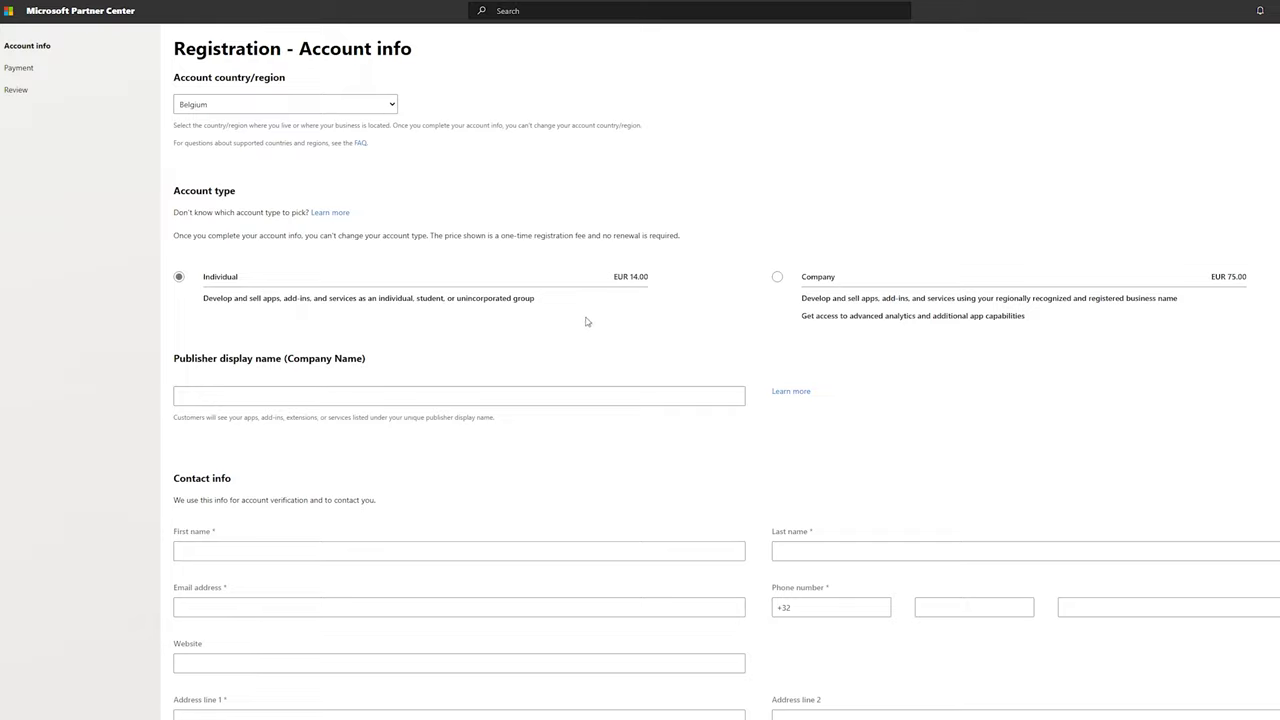
pyautogui.click(372, 395)
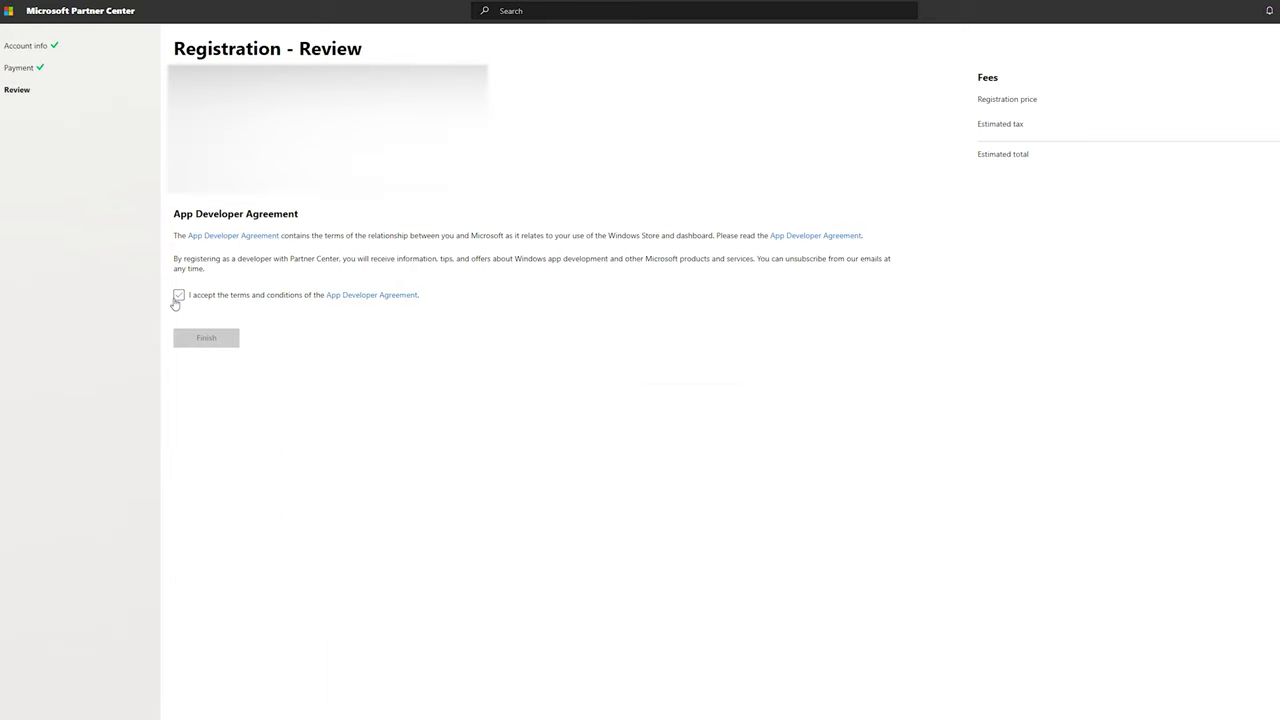
# Step: Accept the App Developer Agreement, finish registration, and go to the dashboard
pyautogui.click(176, 298)
pyautogui.click(203, 340)
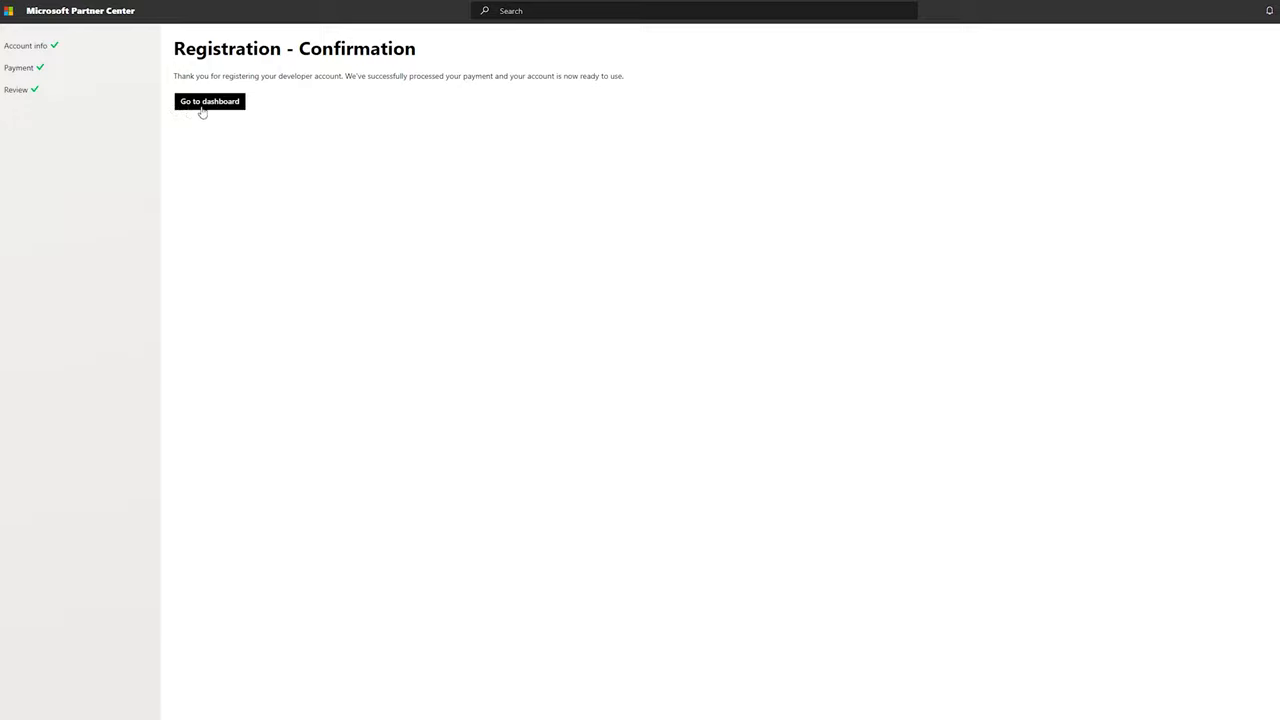
pyautogui.click(201, 106)
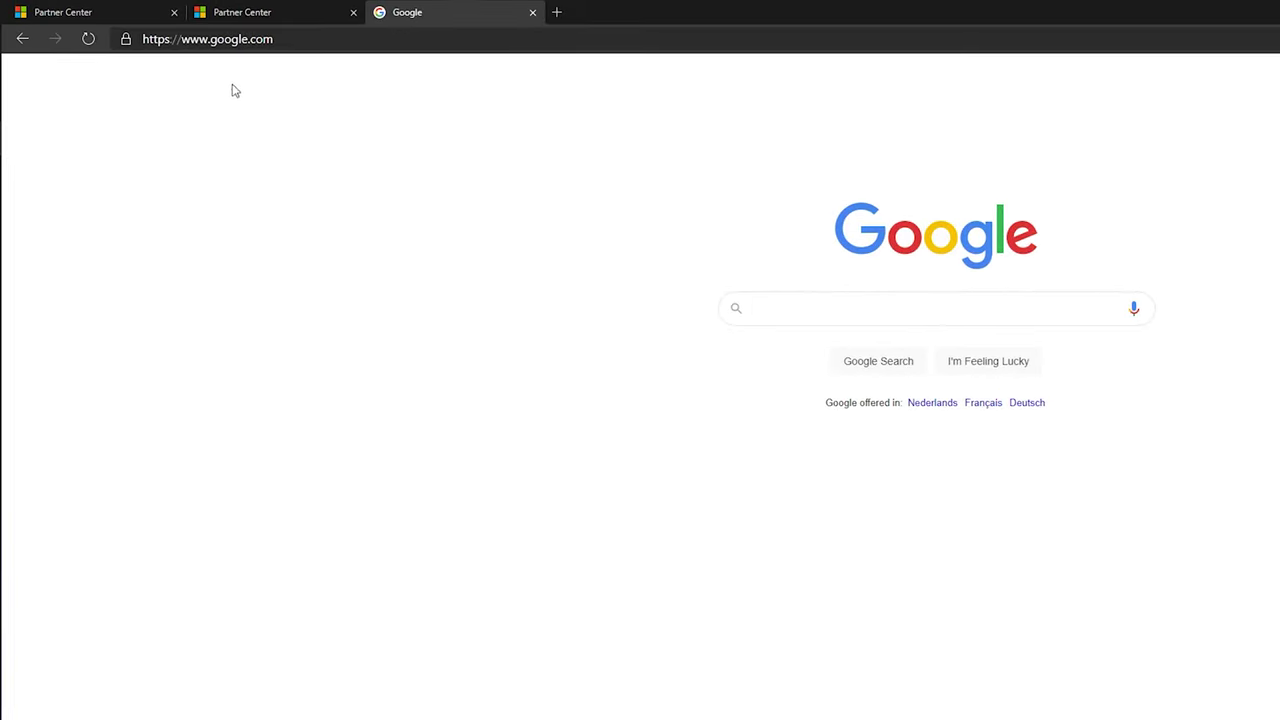
# Step: Load aka.ms/activatexbox in the browser and cancel the 'Help us stay in touch' prompt
pyautogui.hotkey('ctrl', 'l')
pyautogui.write('https://aka.ms/activatexbox')
pyautogui.hotkey('ctrl', 'a')
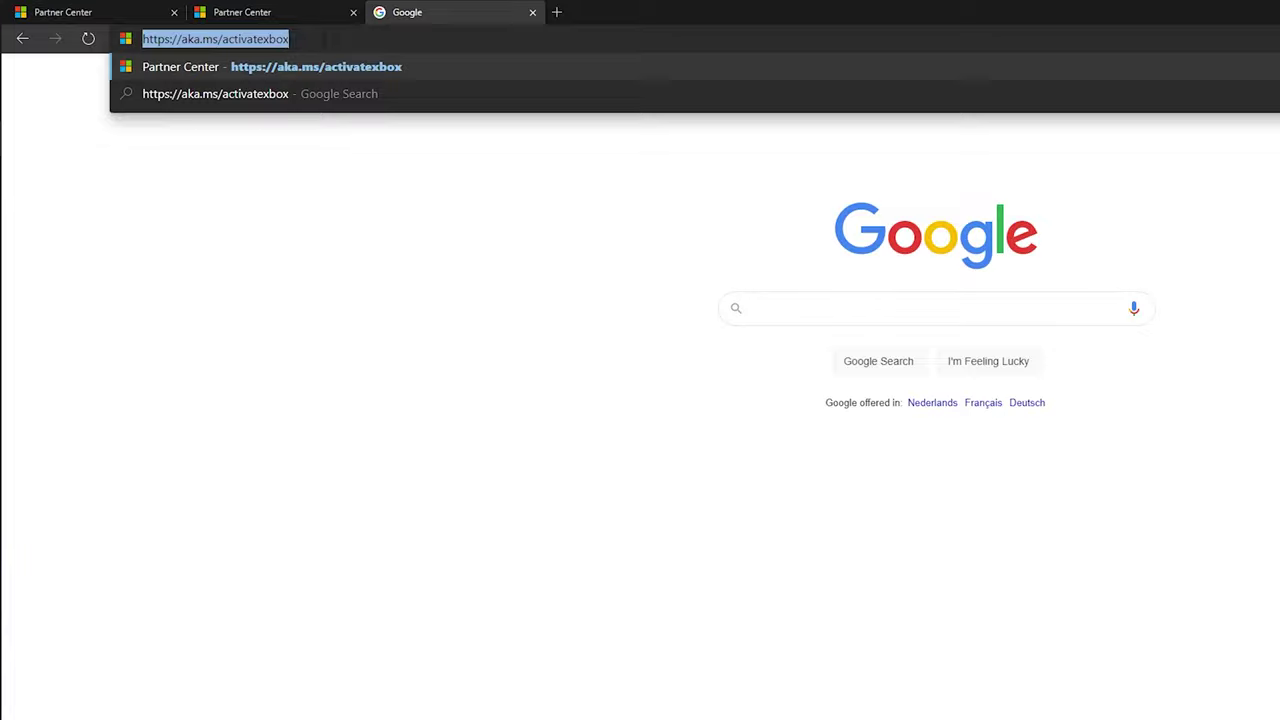
pyautogui.press('Return')
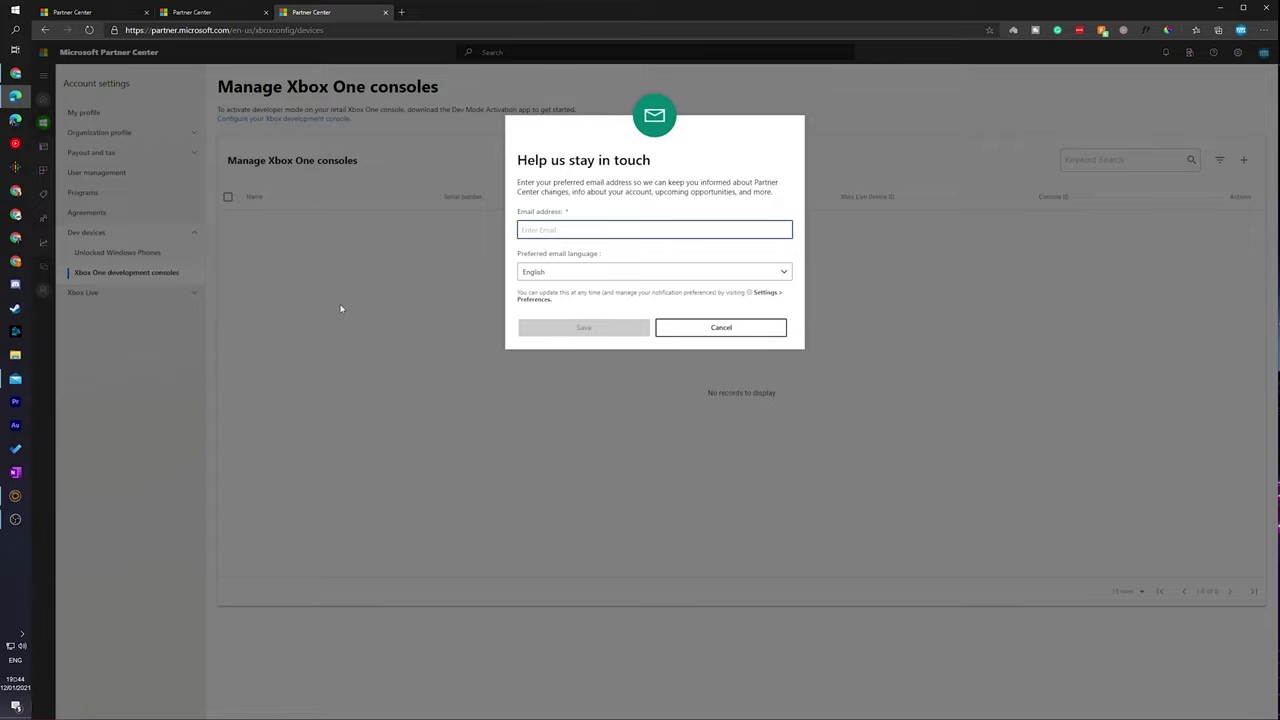
pyautogui.click(686, 326)
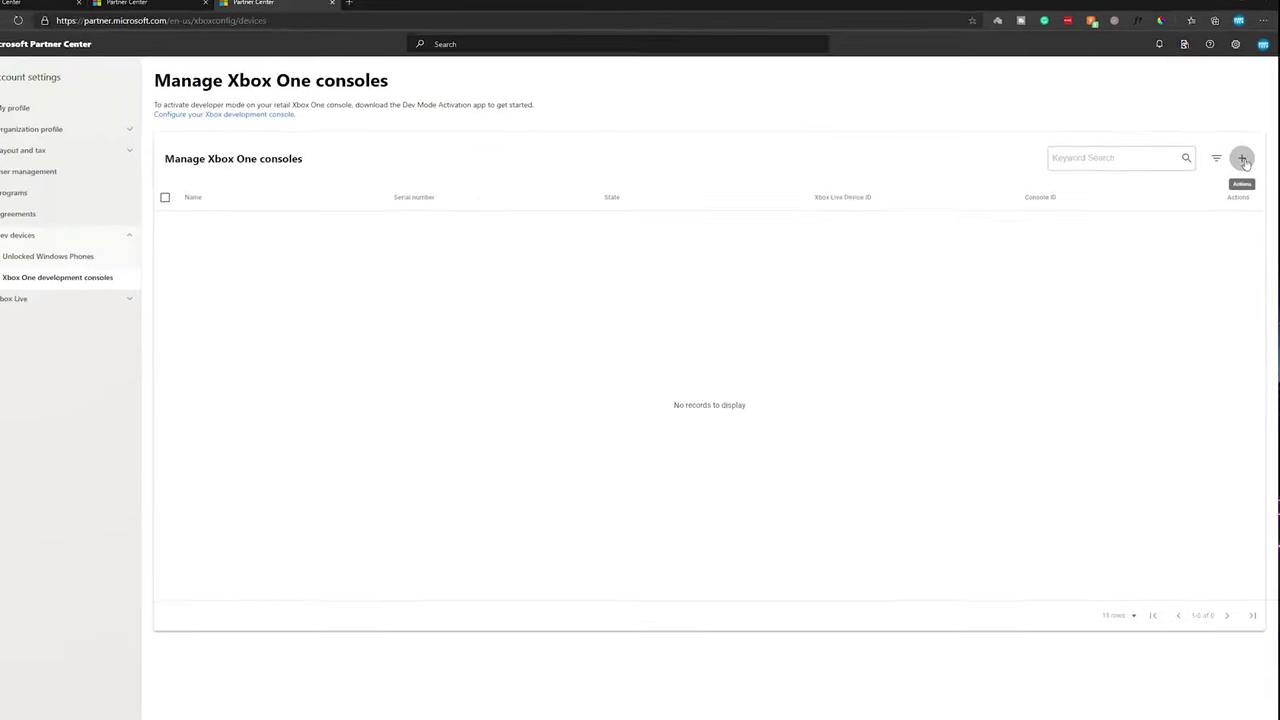
# Step: Enter a freshly generated Xbox activation code in Partner Center and submit it
pyautogui.click(1242, 158)
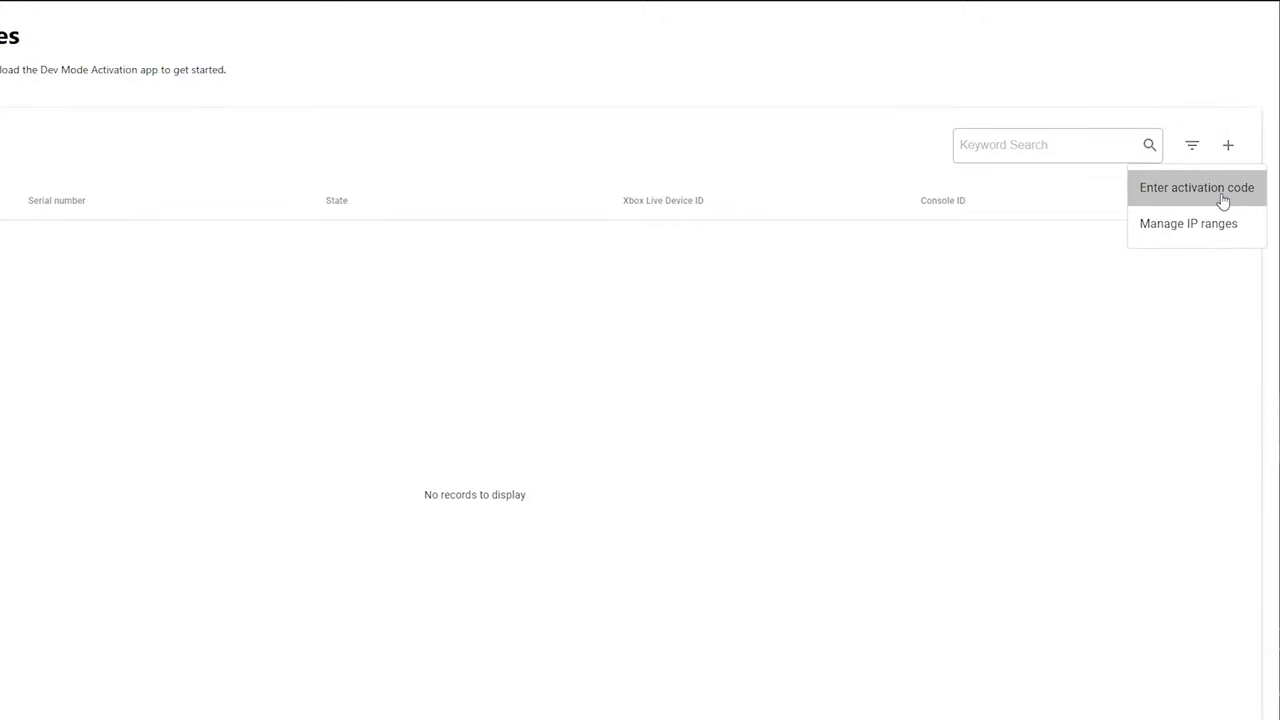
pyautogui.click(1166, 196)
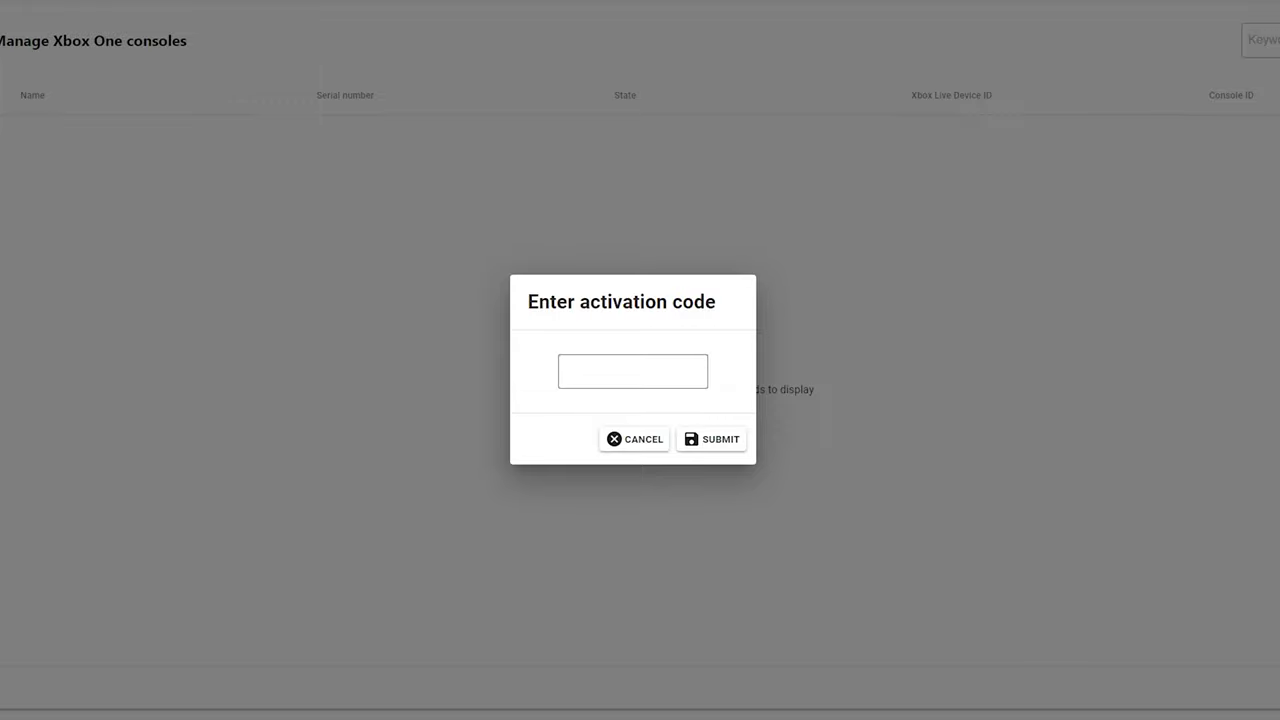
pyautogui.click(603, 374)
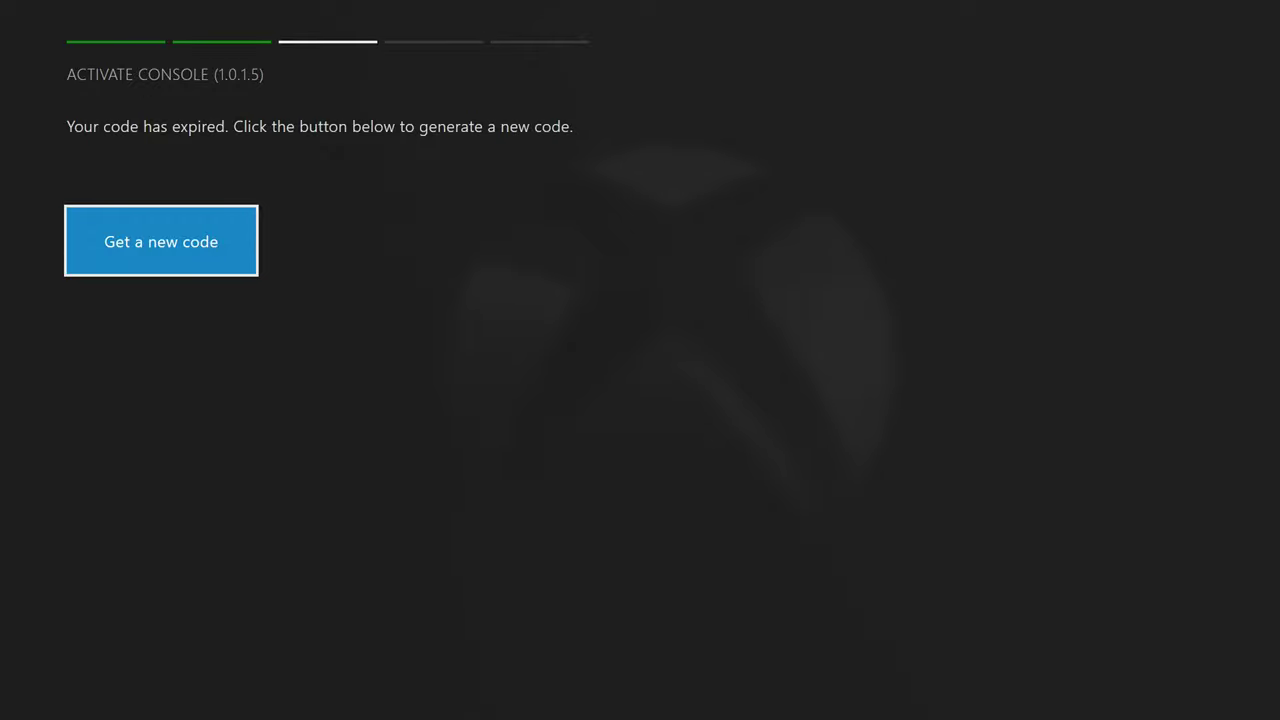
pyautogui.press('Return')
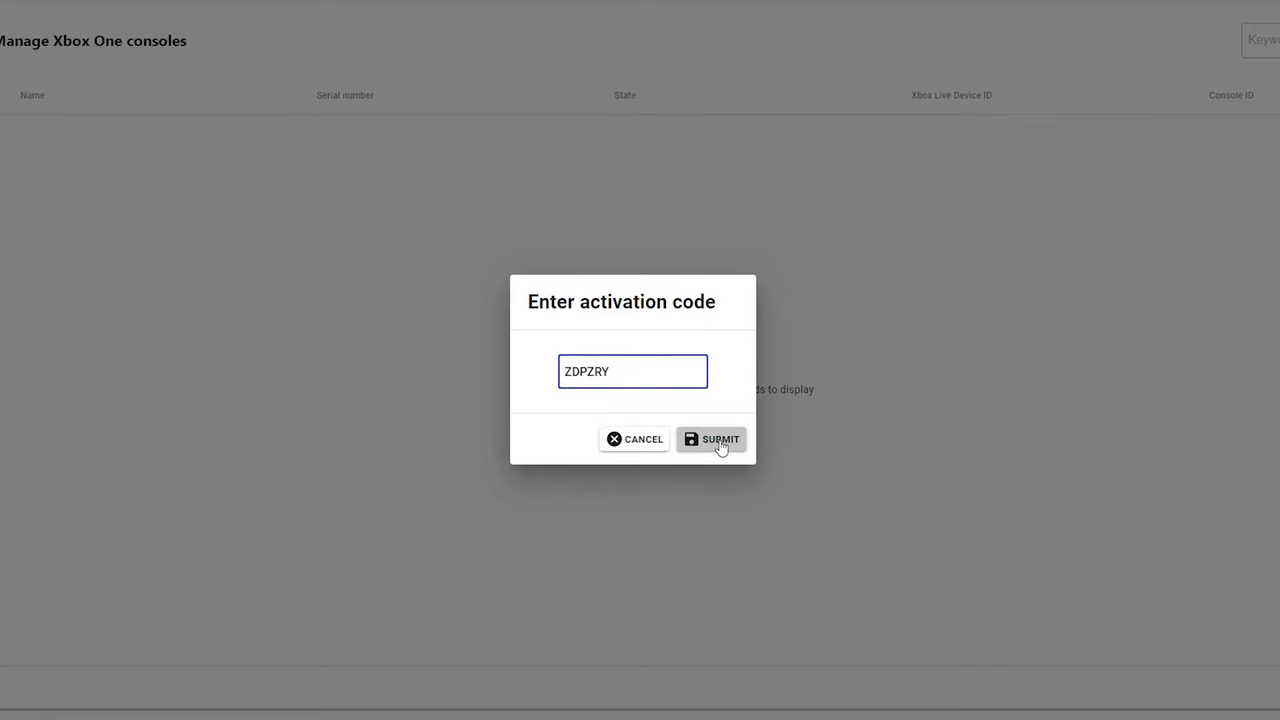
pyautogui.click(720, 440)
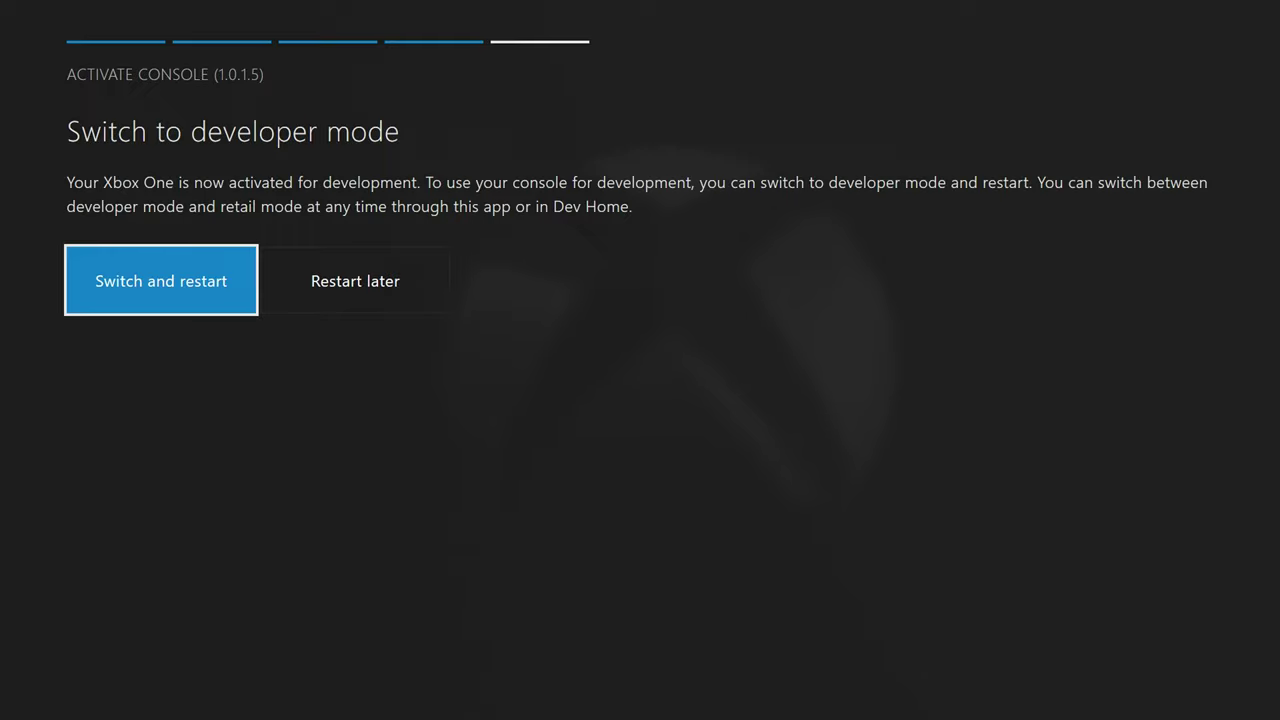
# Step: Choose Switch and restart to reboot the console into developer mode
pyautogui.press('Return')
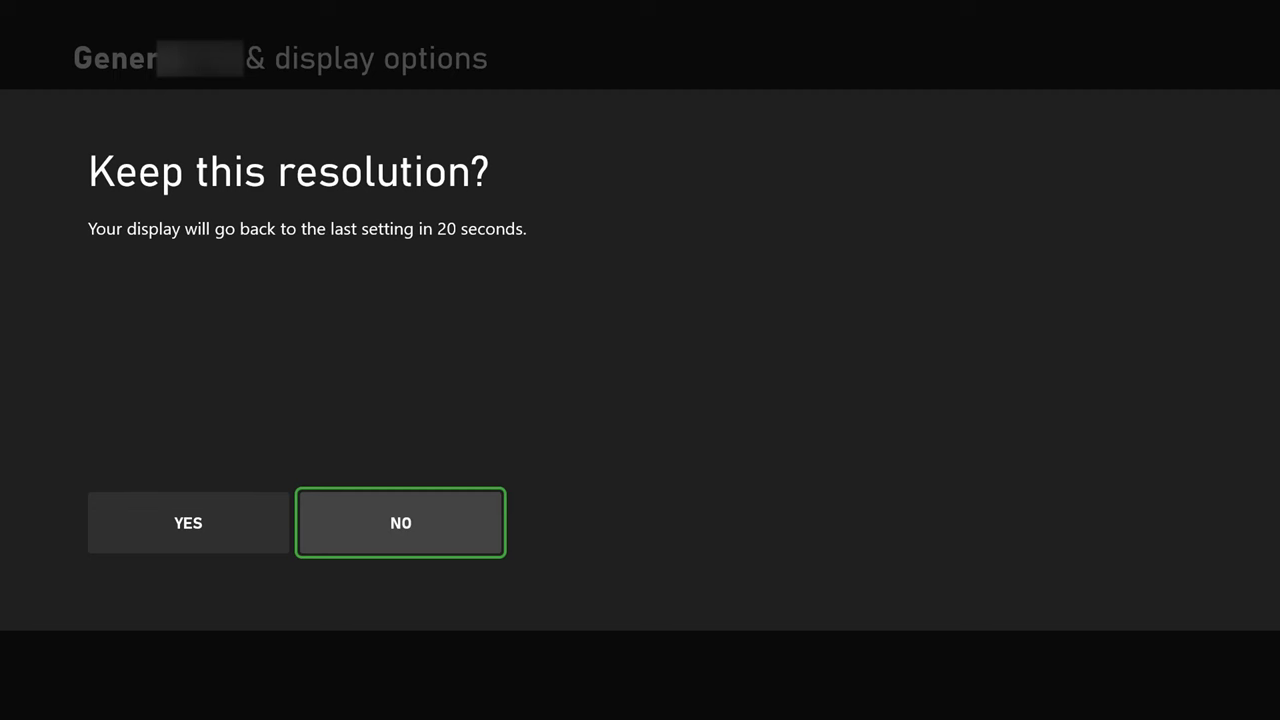
# Step: Keep the new display resolution and move to Dev Home's console settings page
pyautogui.press('Left')
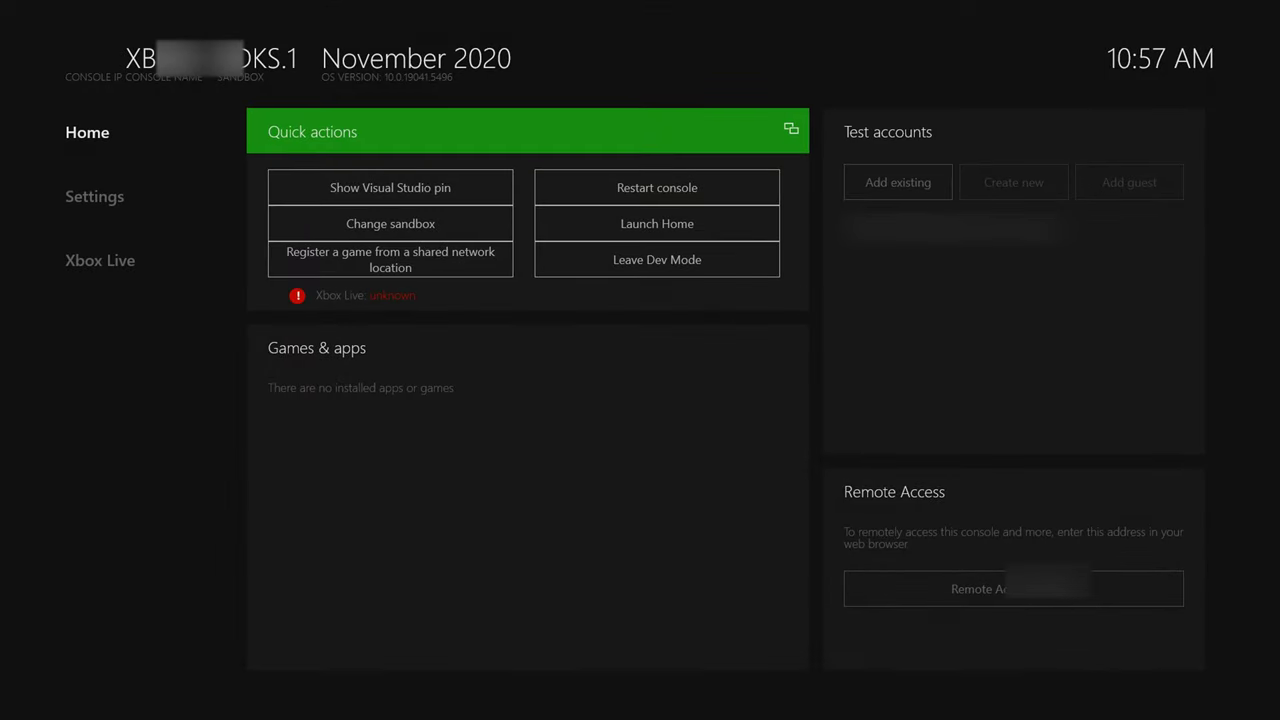
pyautogui.press('Down')
pyautogui.press('Down')
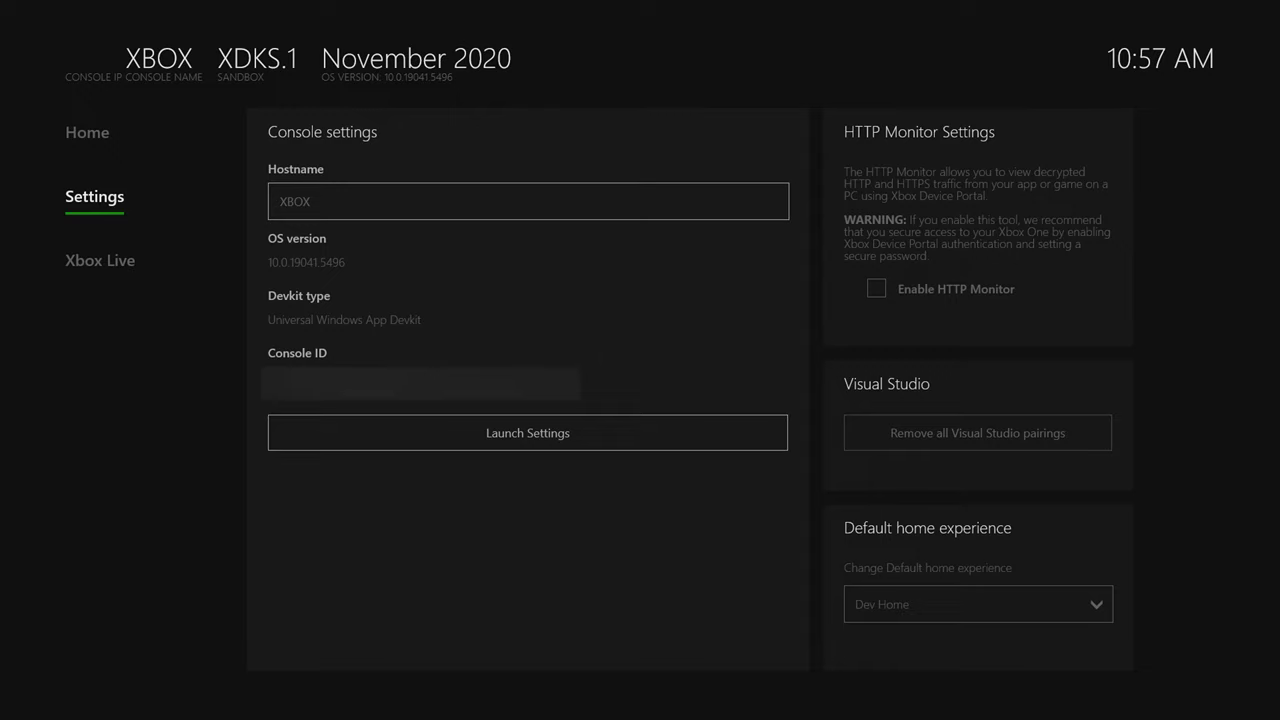
pyautogui.press('Down')
pyautogui.press('Up')
# Step: Start wireless network setup under Network in system settings, then return to the Xbox Live page
pyautogui.press('Right')
pyautogui.press('Down')
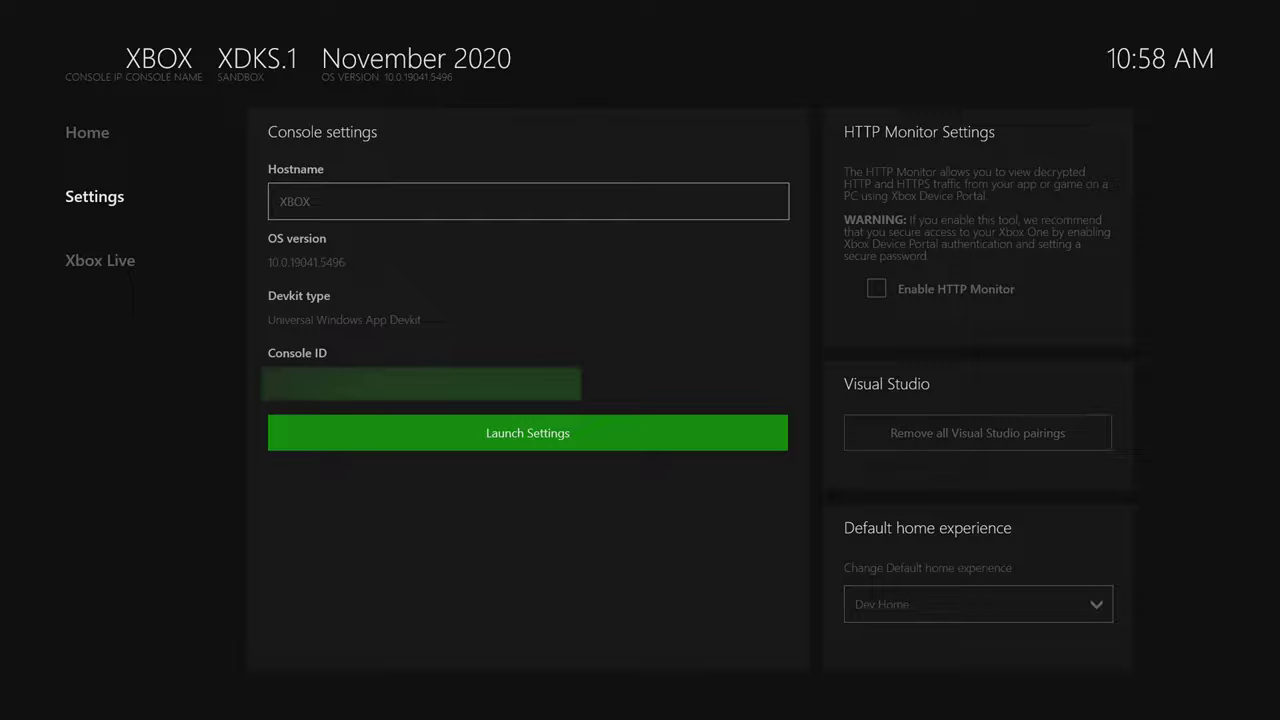
pyautogui.press('Return')
pyautogui.press('Right')
pyautogui.press('Return')
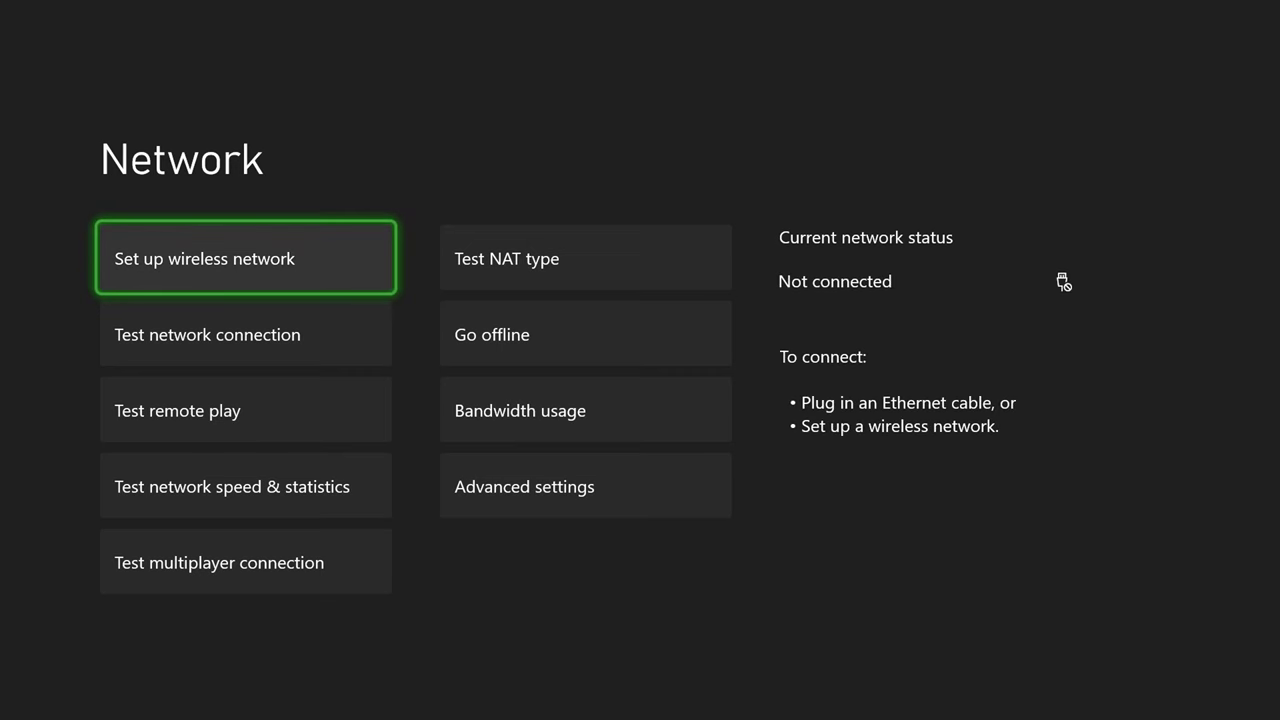
pyautogui.press('Return')
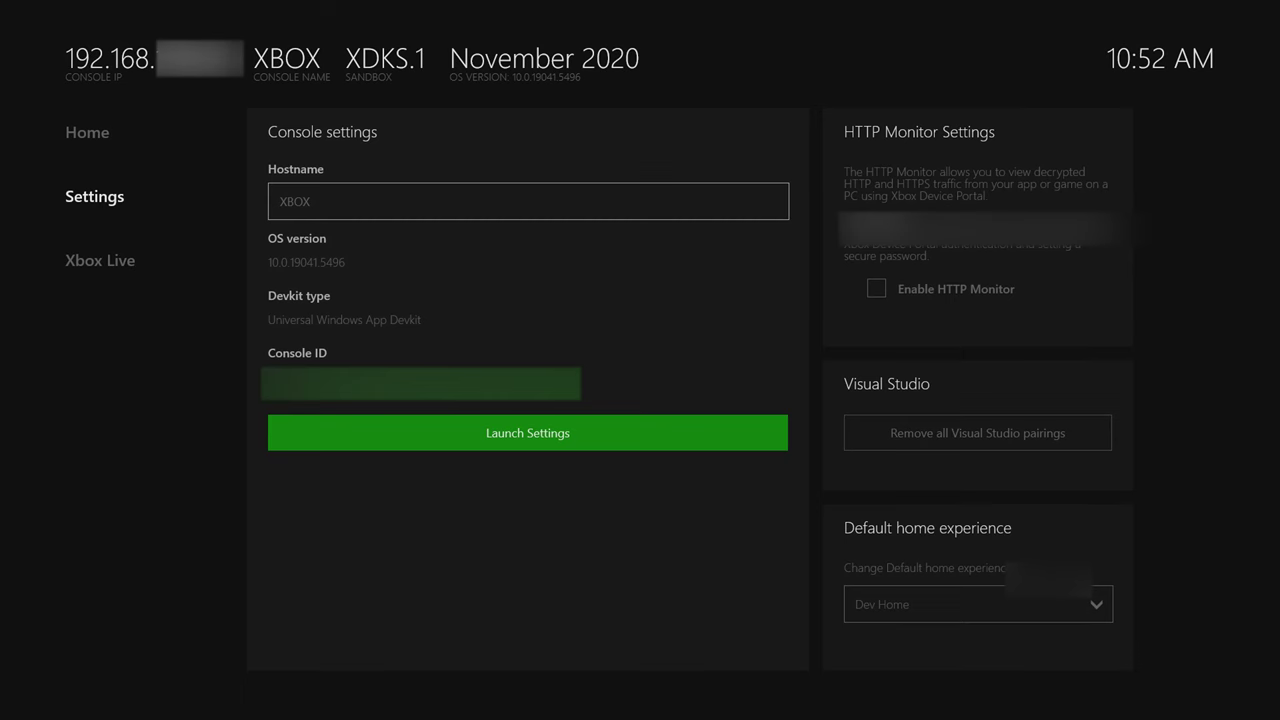
pyautogui.press('Left')
# Step: Go from the Xbox Live tab to Home, showing My Files Explorer and RetroArch
pyautogui.press('Down')
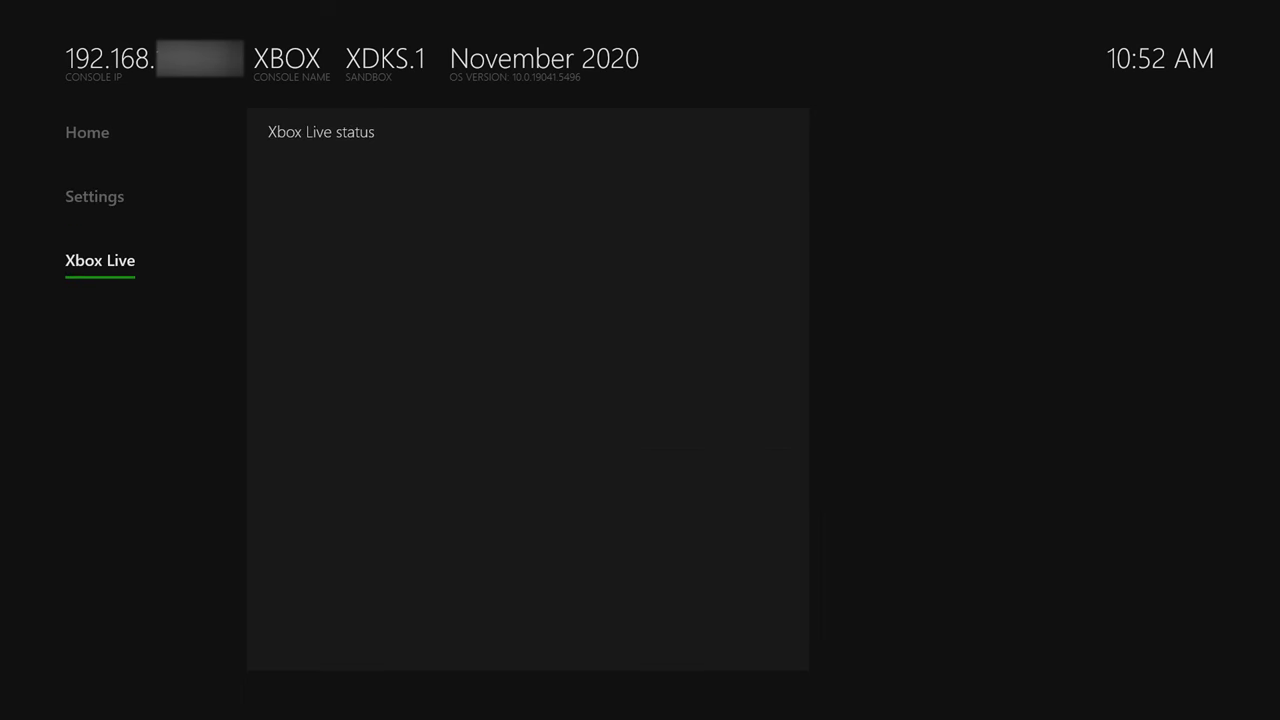
pyautogui.press('Right')
pyautogui.press('Left')
pyautogui.press('Up')
pyautogui.press('Up')
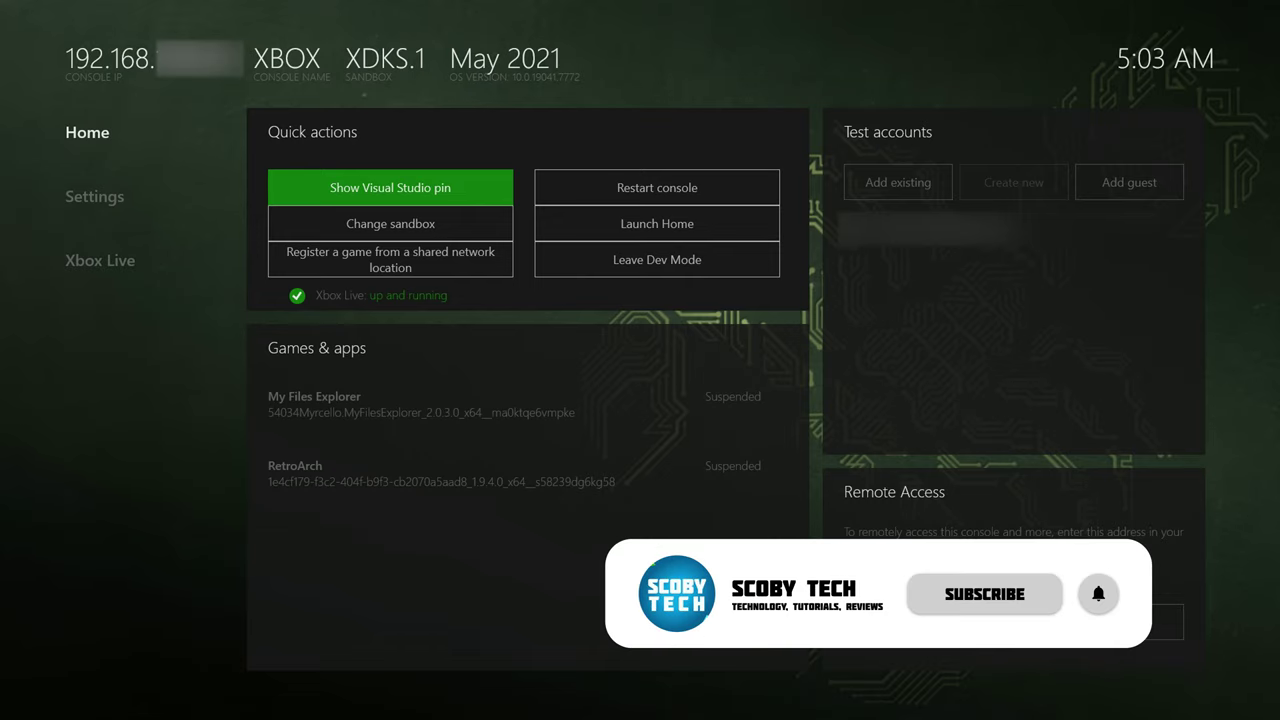
# Step: Increase dev storage from 5 GB to 30 GB under Manage dev storage and save
pyautogui.press('Menu')
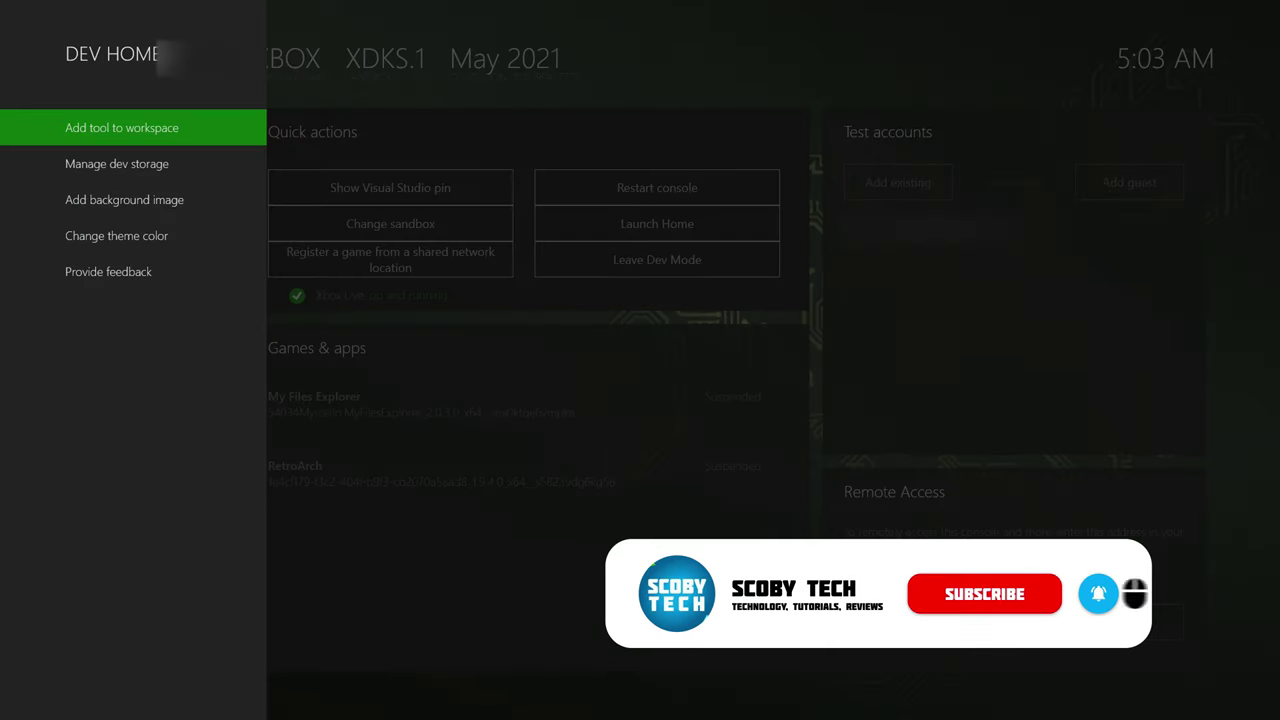
pyautogui.press('Down')
pyautogui.press('Return')
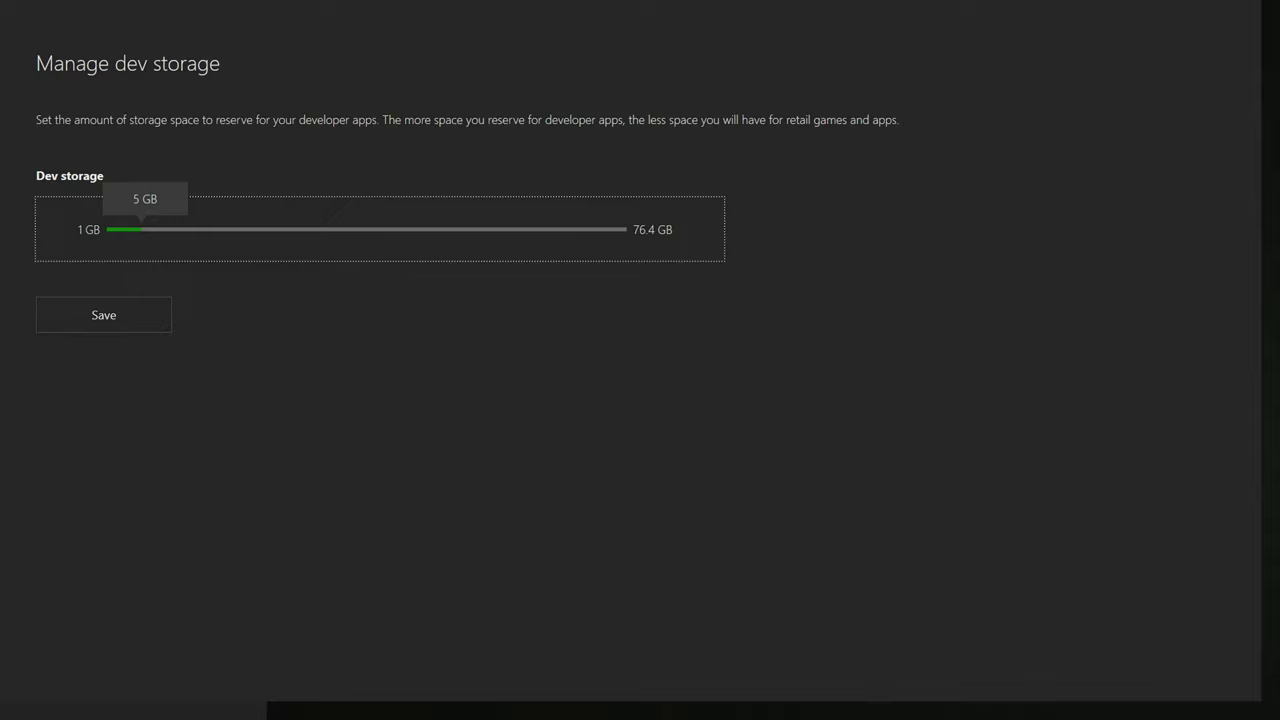
pyautogui.press('Right')
pyautogui.press('Right')
pyautogui.press('Right')
pyautogui.press('Right')
pyautogui.press('Right')
pyautogui.press('Right')
pyautogui.press('Right')
pyautogui.press('Right')
pyautogui.press('Right')
pyautogui.press('Right')
pyautogui.press('Right')
pyautogui.press('Right')
pyautogui.press('Right')
pyautogui.press('Right')
pyautogui.press('Right')
pyautogui.press('Right')
pyautogui.press('Right')
pyautogui.press('Right')
pyautogui.press('Right')
pyautogui.press('Right')
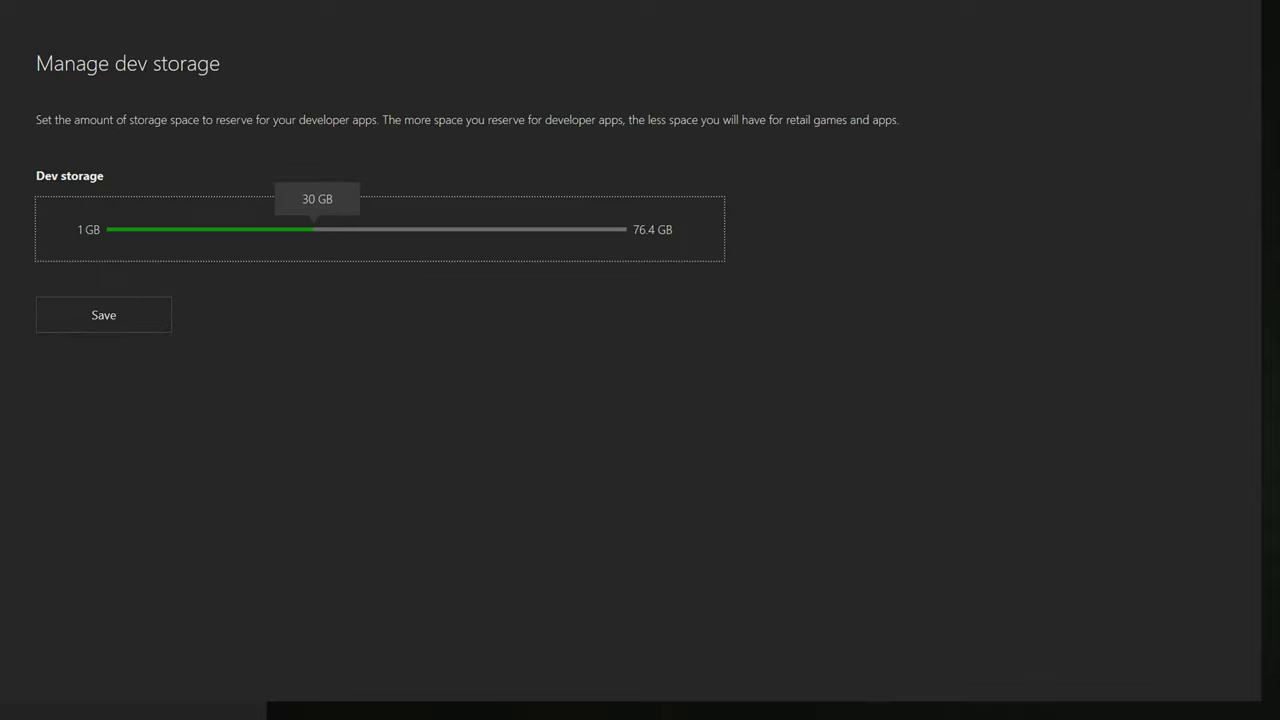
pyautogui.press('Down')
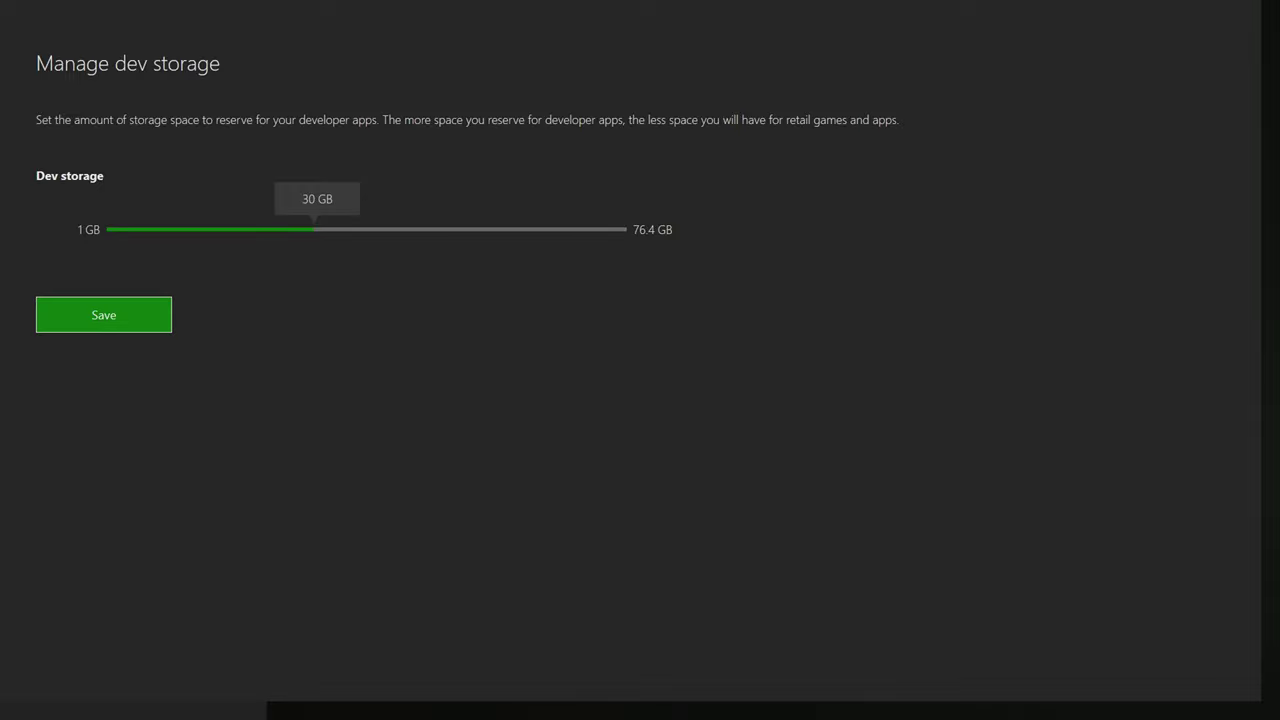
pyautogui.press('Return')
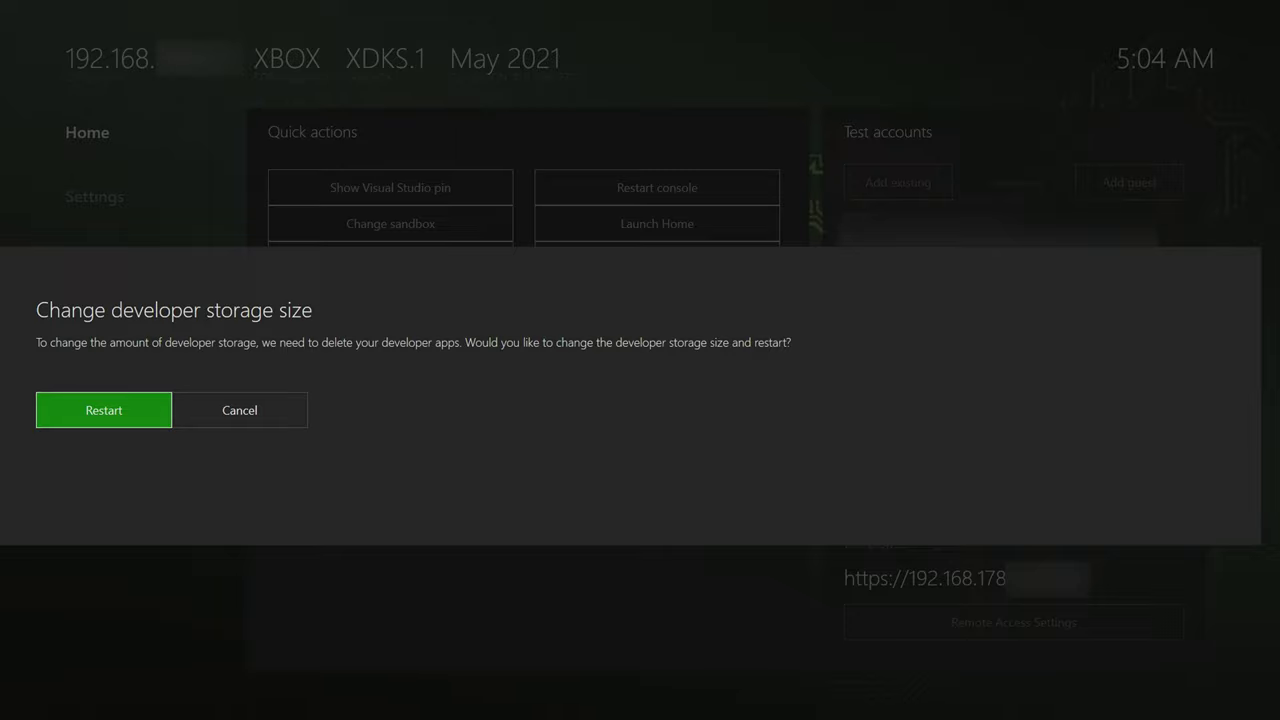
# Step: Confirm the developer storage size change and restart the console
pyautogui.press('Return')
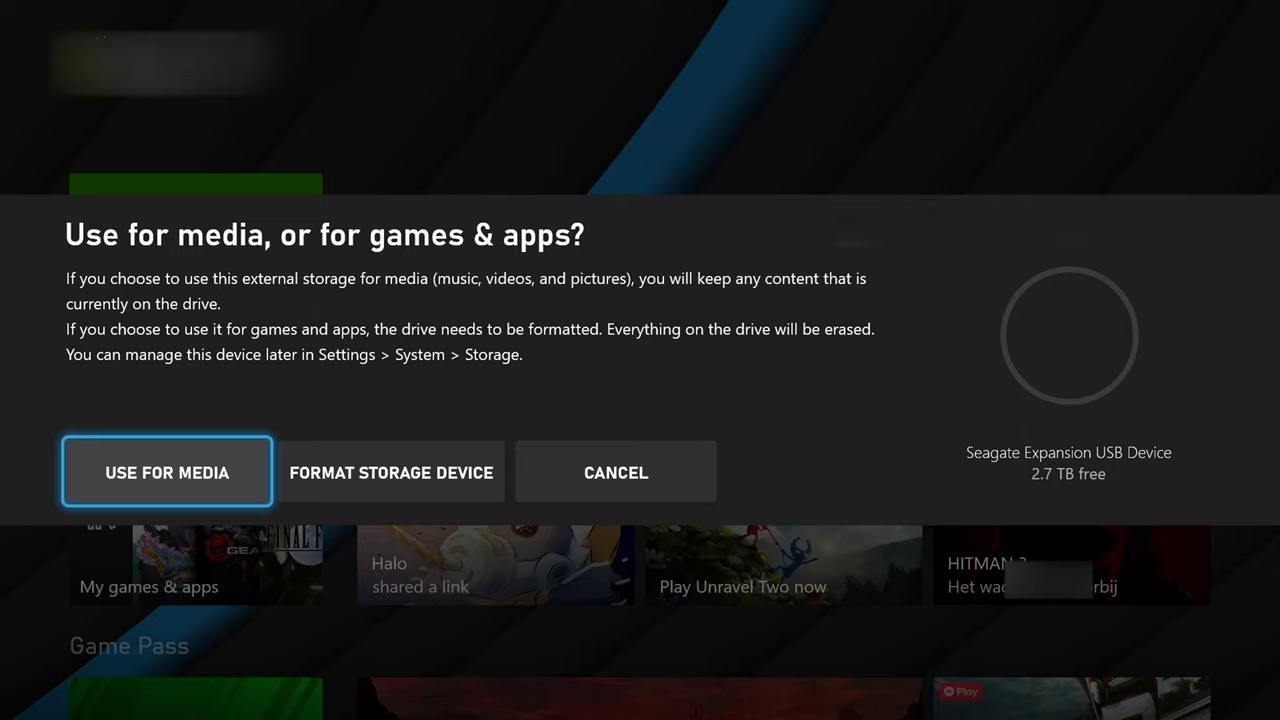
# Step: Answer the Seagate drive prompt with USE FOR MEDIA instead of formatting it
pyautogui.press('Right')
pyautogui.press('Right')
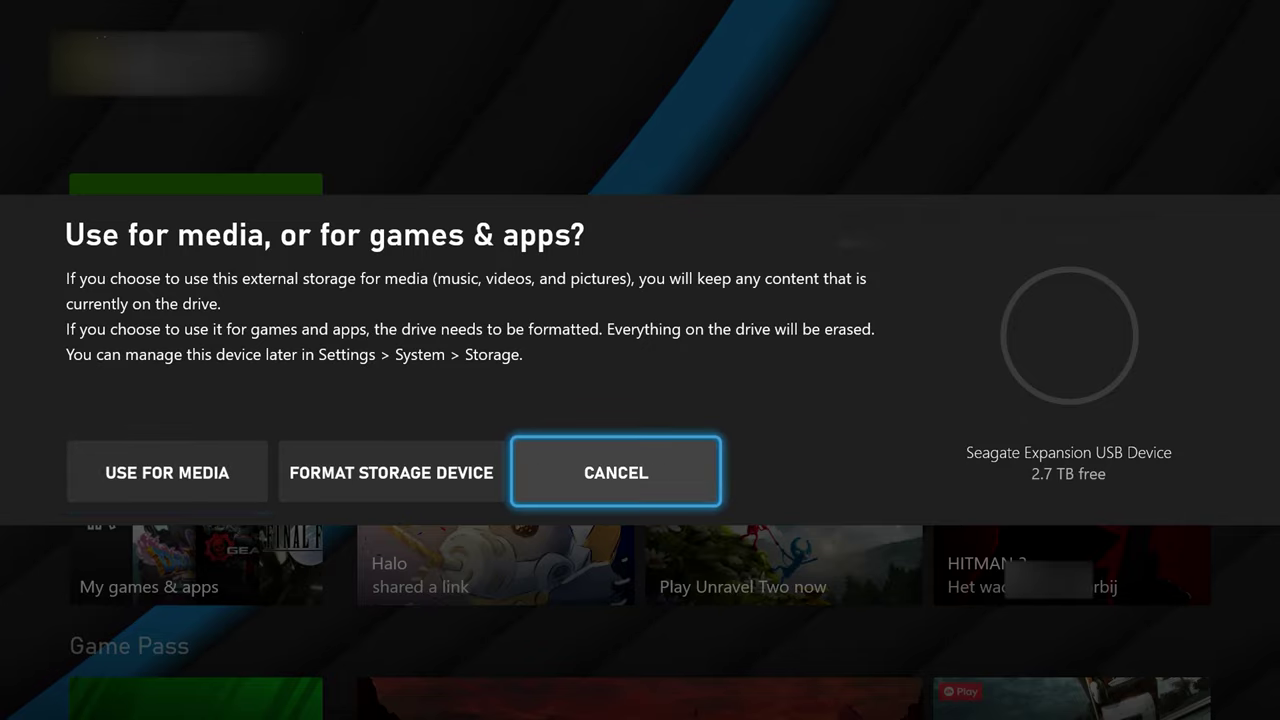
pyautogui.press('Left')
pyautogui.press('Left')
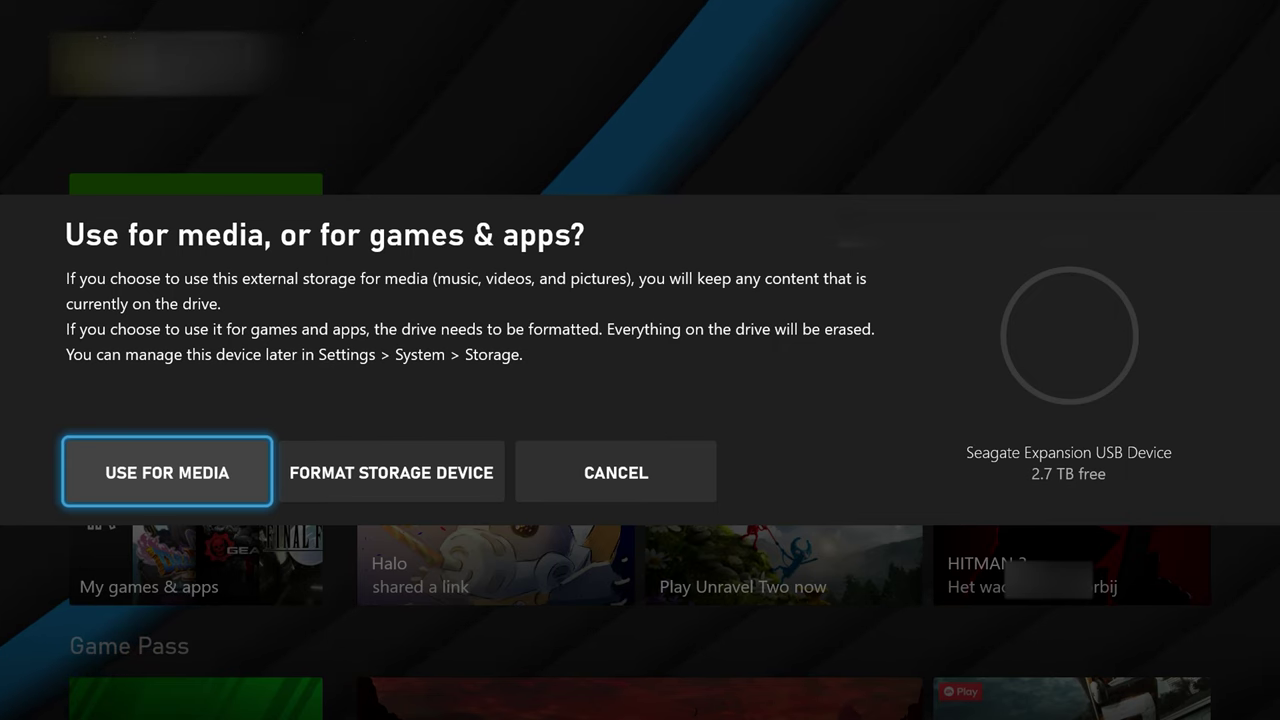
pyautogui.press('Return')
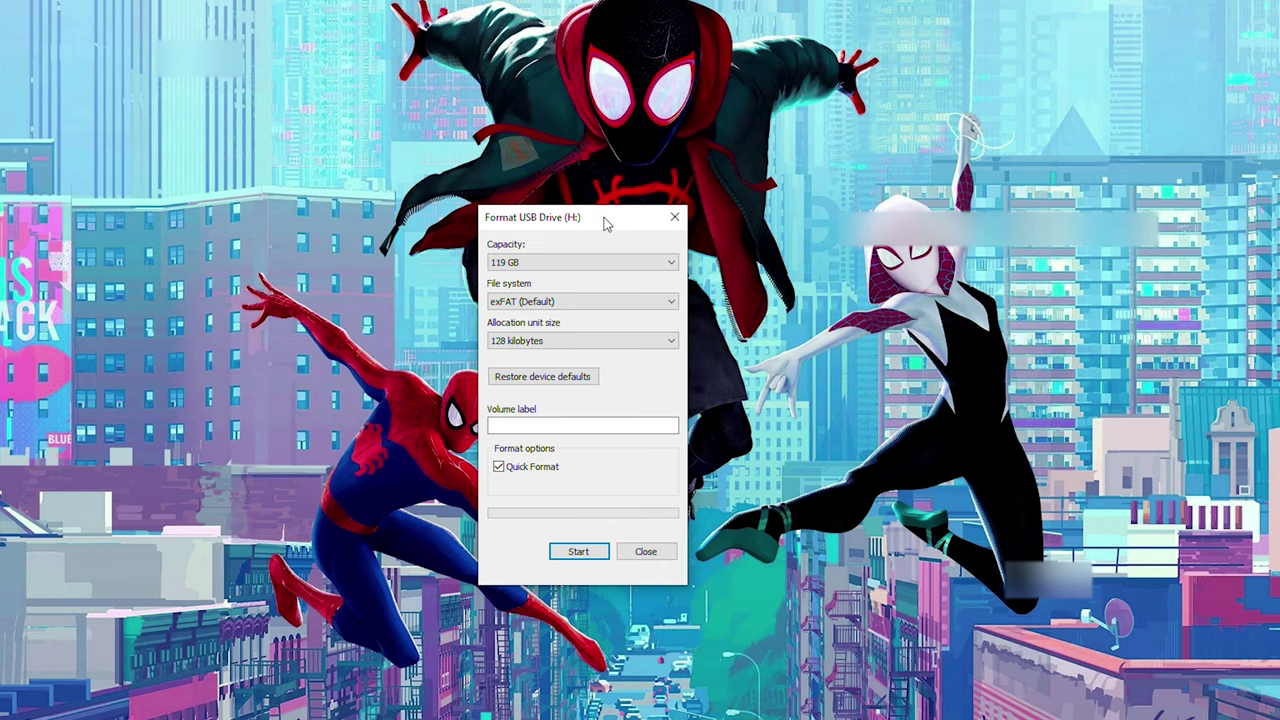
# Step: Keep the 119 GB USB drive's file system at exFAT (Default)
pyautogui.click(575, 301)
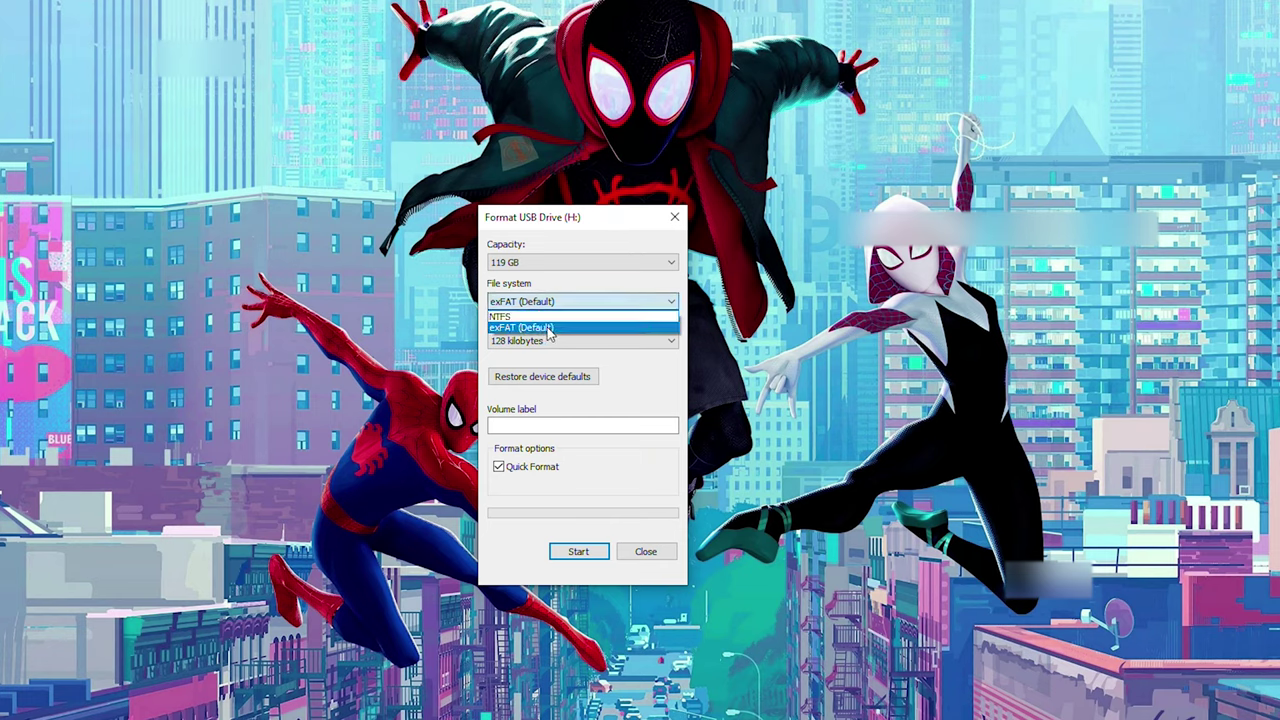
pyautogui.click(528, 328)
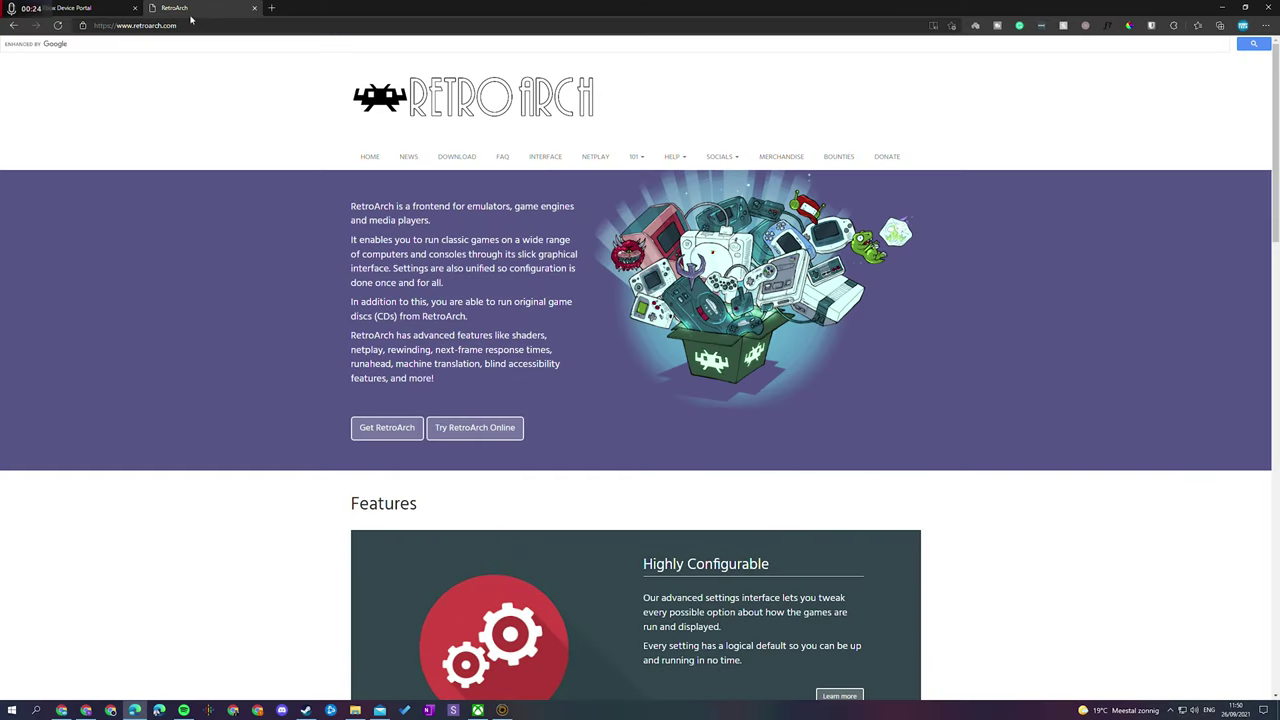
pyautogui.click(166, 26)
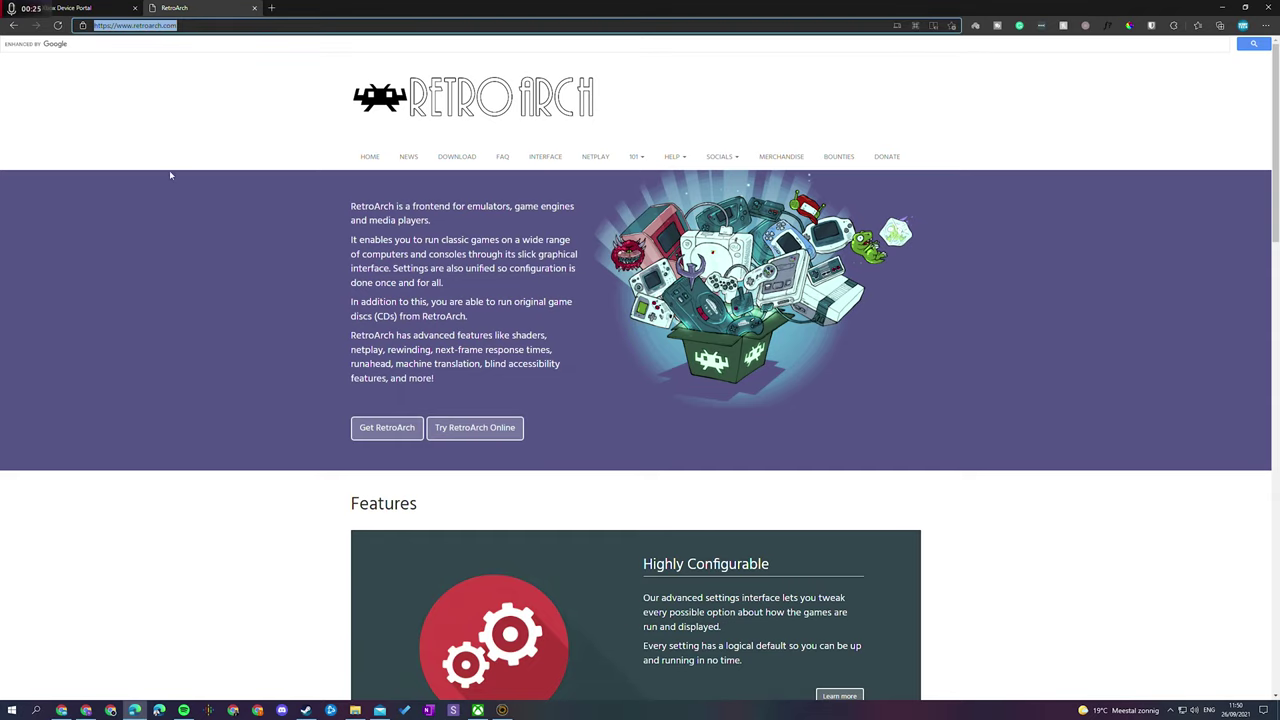
# Step: Go to the RetroArch downloads page and locate the Xbox Series / One section
pyautogui.click(198, 193)
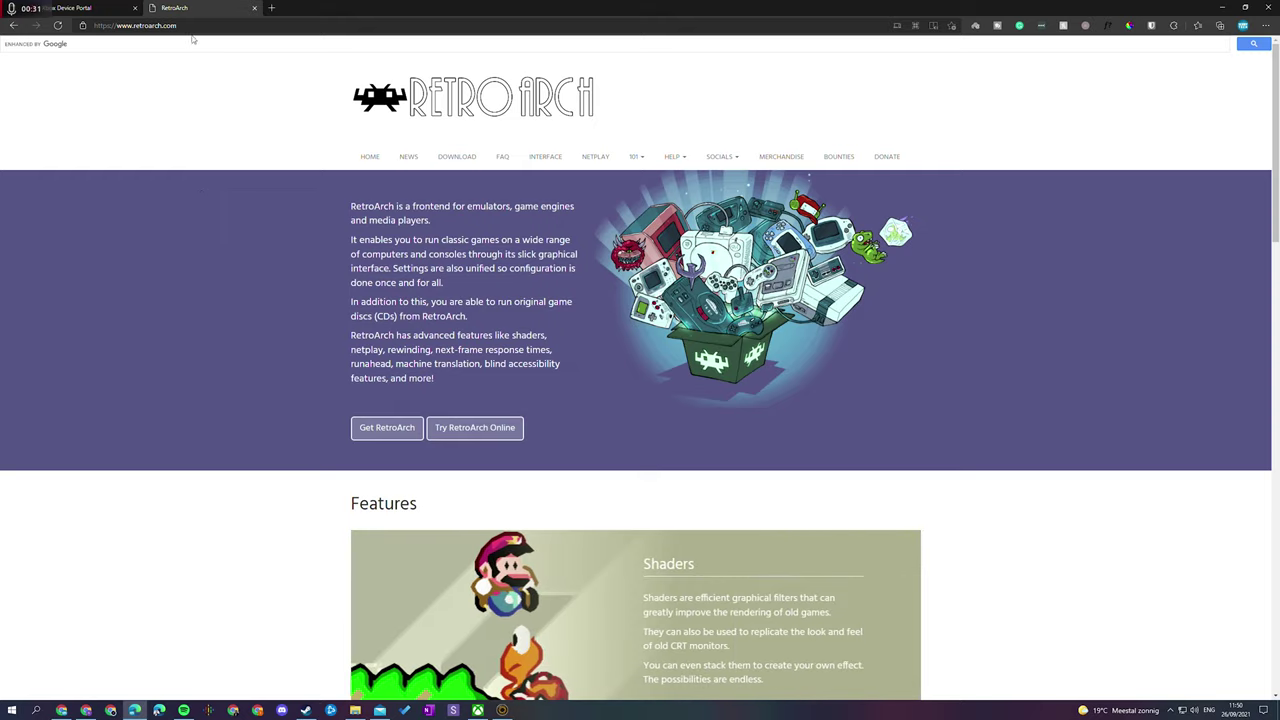
pyautogui.hotkey('ctrl', 'l')
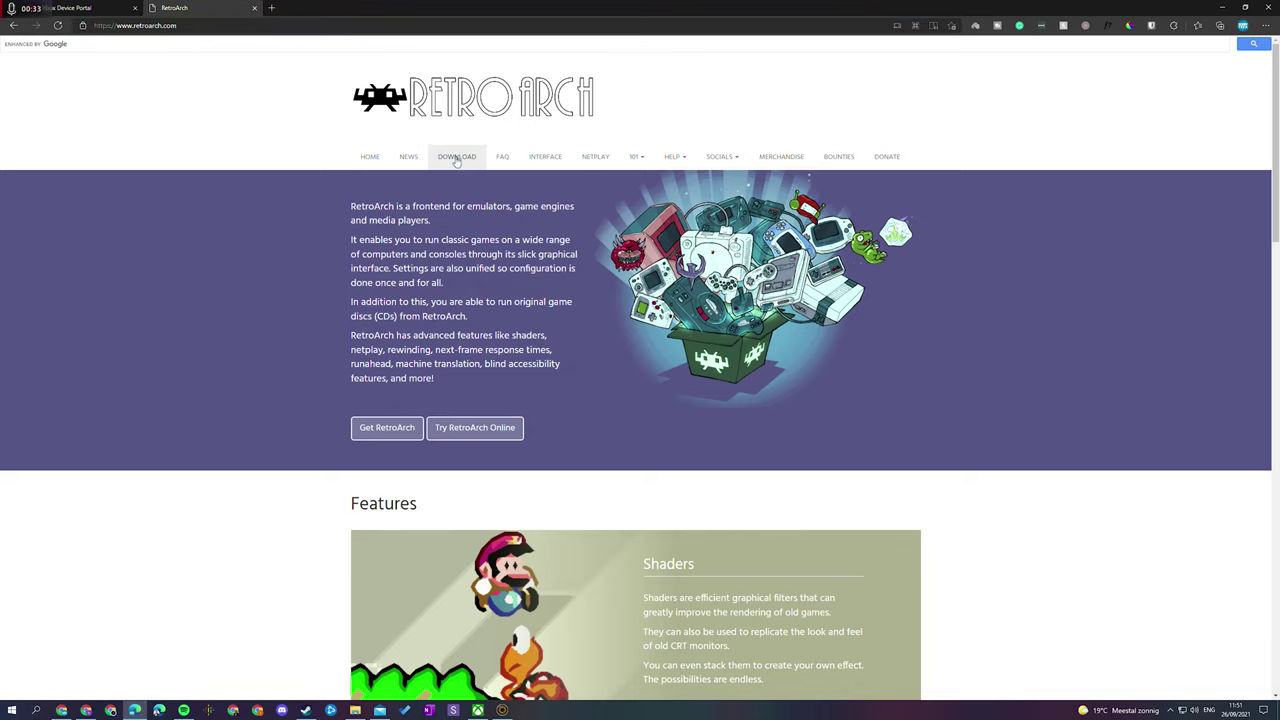
pyautogui.click(456, 157)
pyautogui.scroll(-15, 1027, 265)
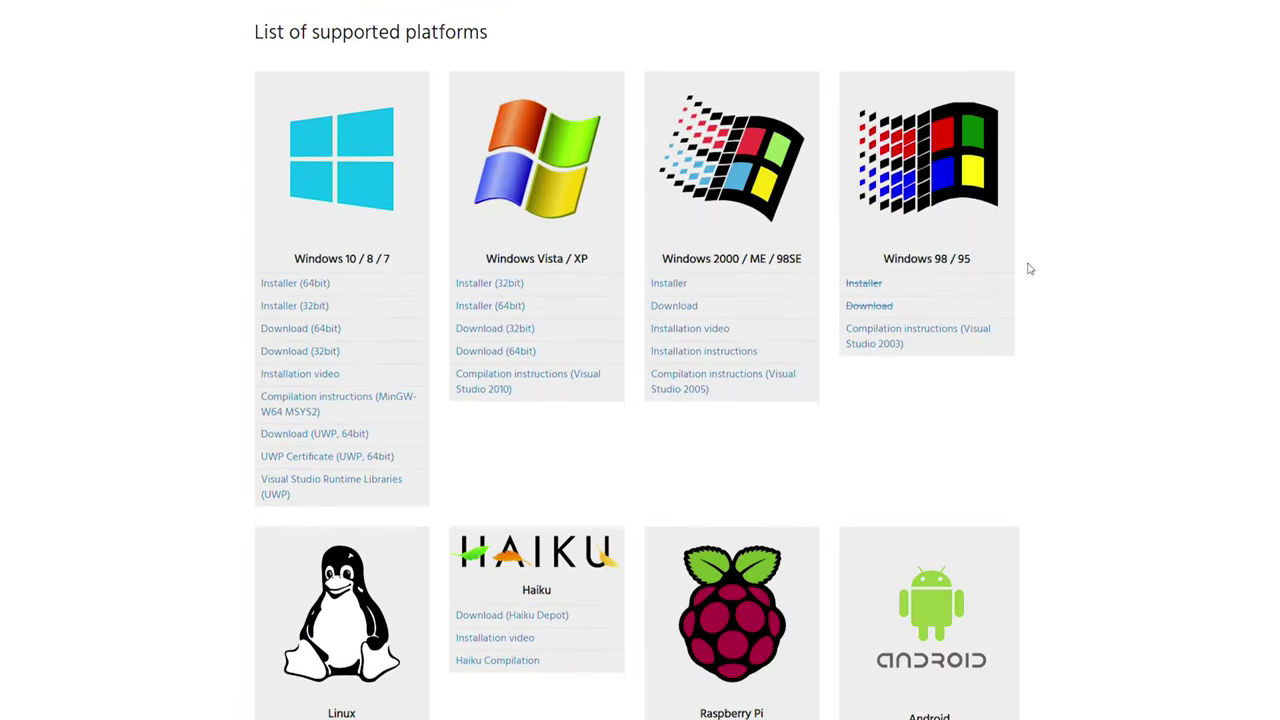
pyautogui.scroll(-4, 1030, 268)
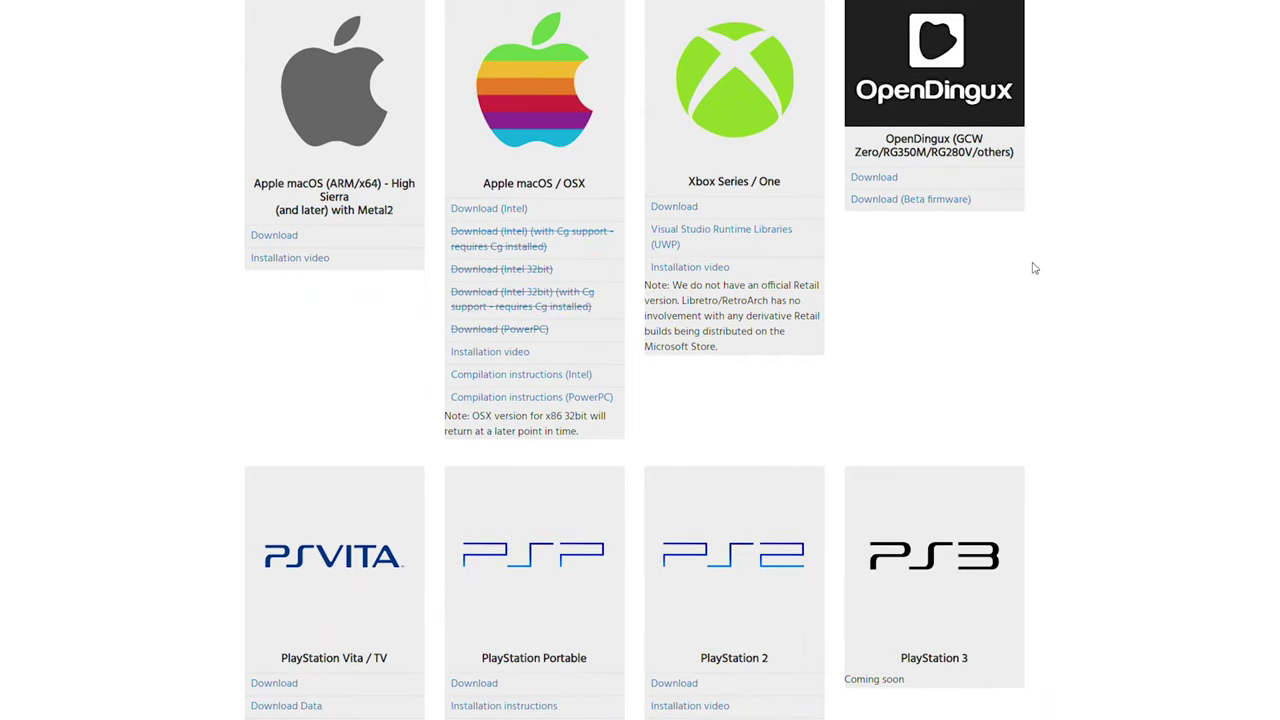
pyautogui.scroll(1, 1030, 268)
pyautogui.moveTo(702, 318); pyautogui.dragTo(789, 320)
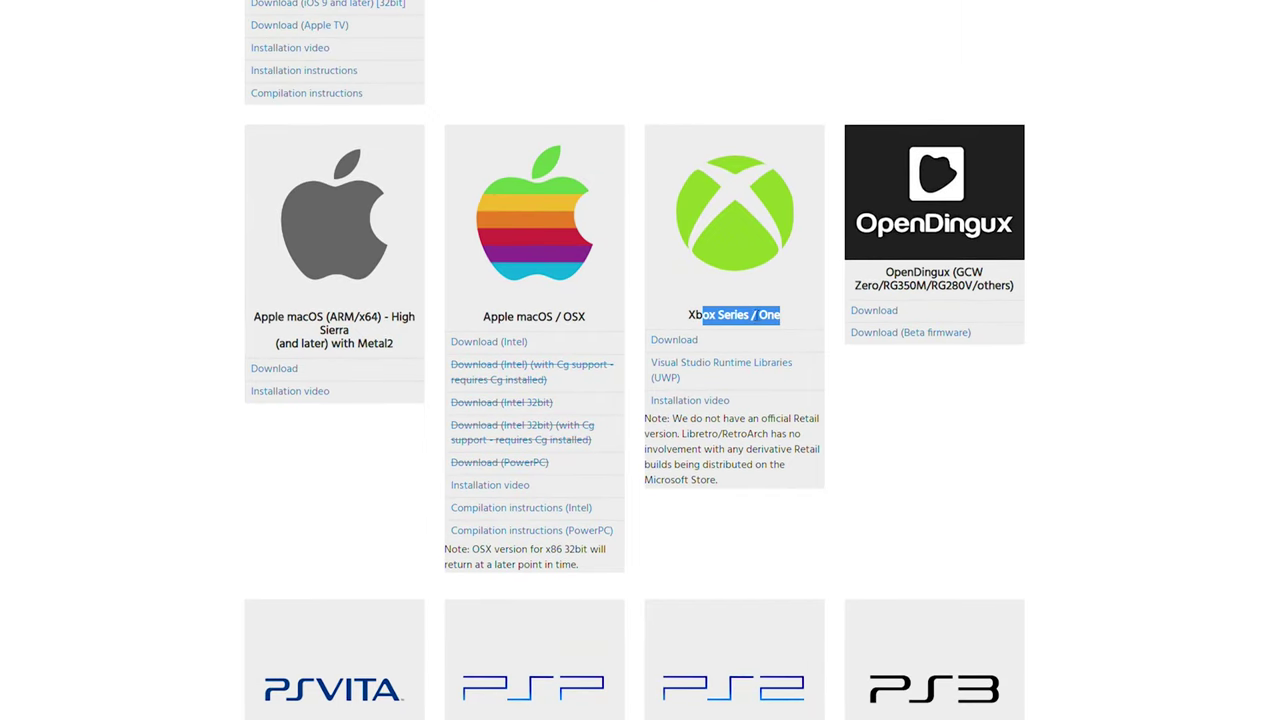
# Step: Download the Xbox Series / One build and the Visual Studio Runtime Libraries (UWP)
pyautogui.click(790, 320)
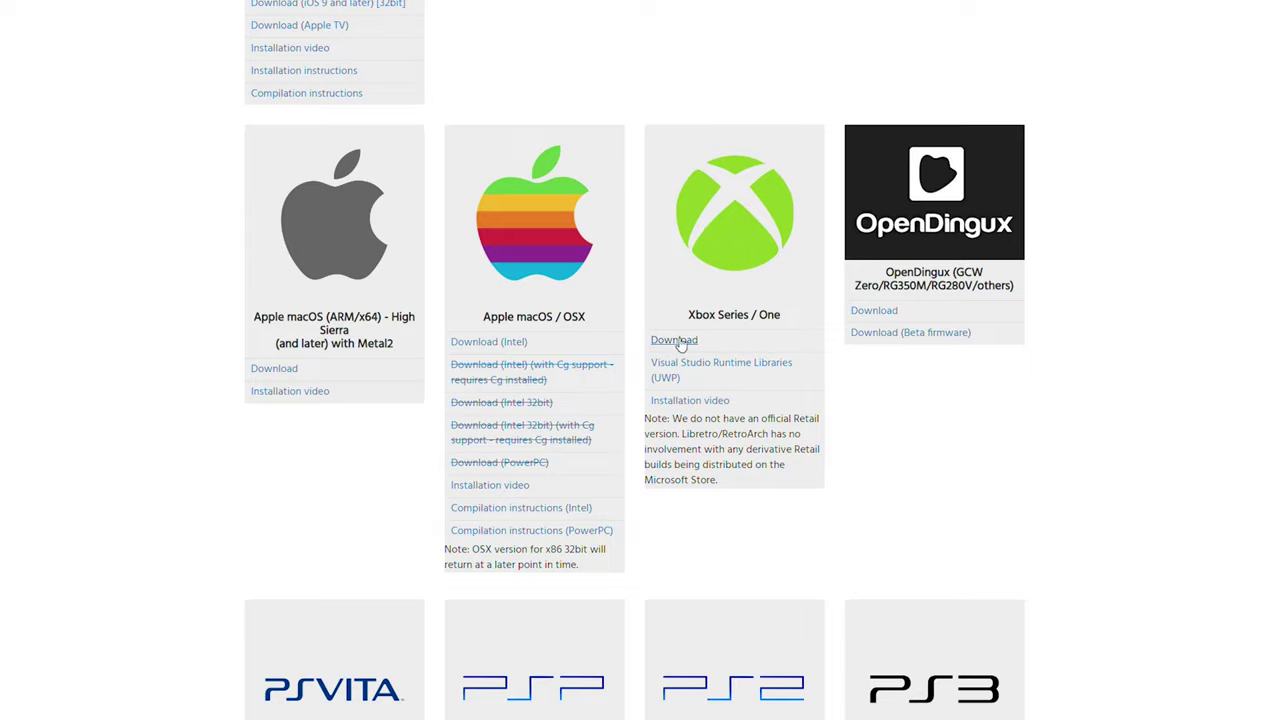
pyautogui.click(683, 342)
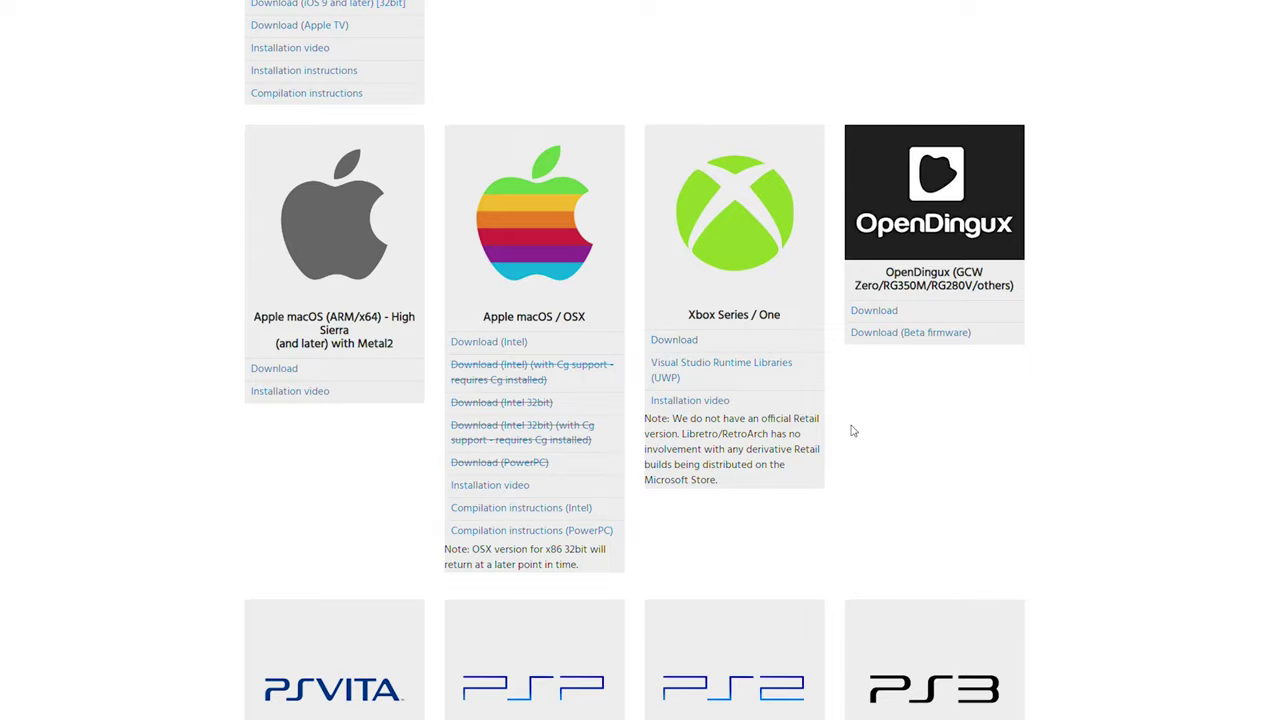
pyautogui.click(690, 372)
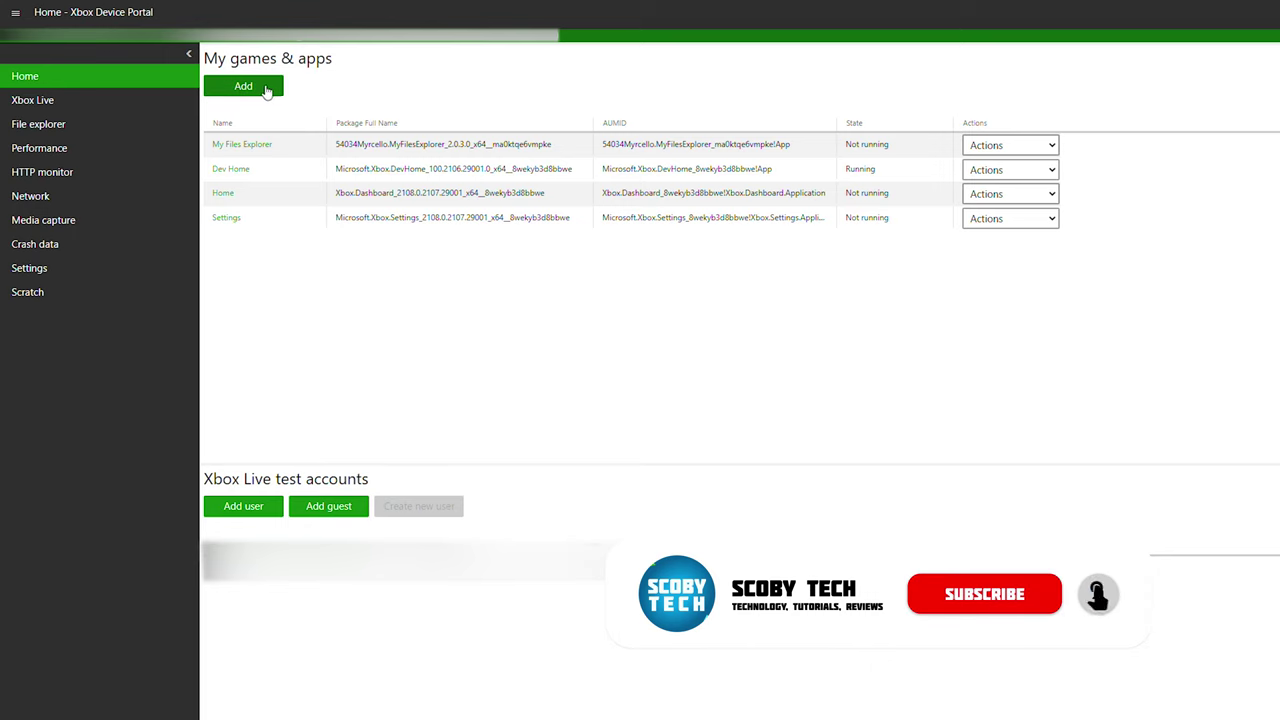
# Step: Add the RetroArch package from Downloads to a new Device Portal app install
pyautogui.click(247, 92)
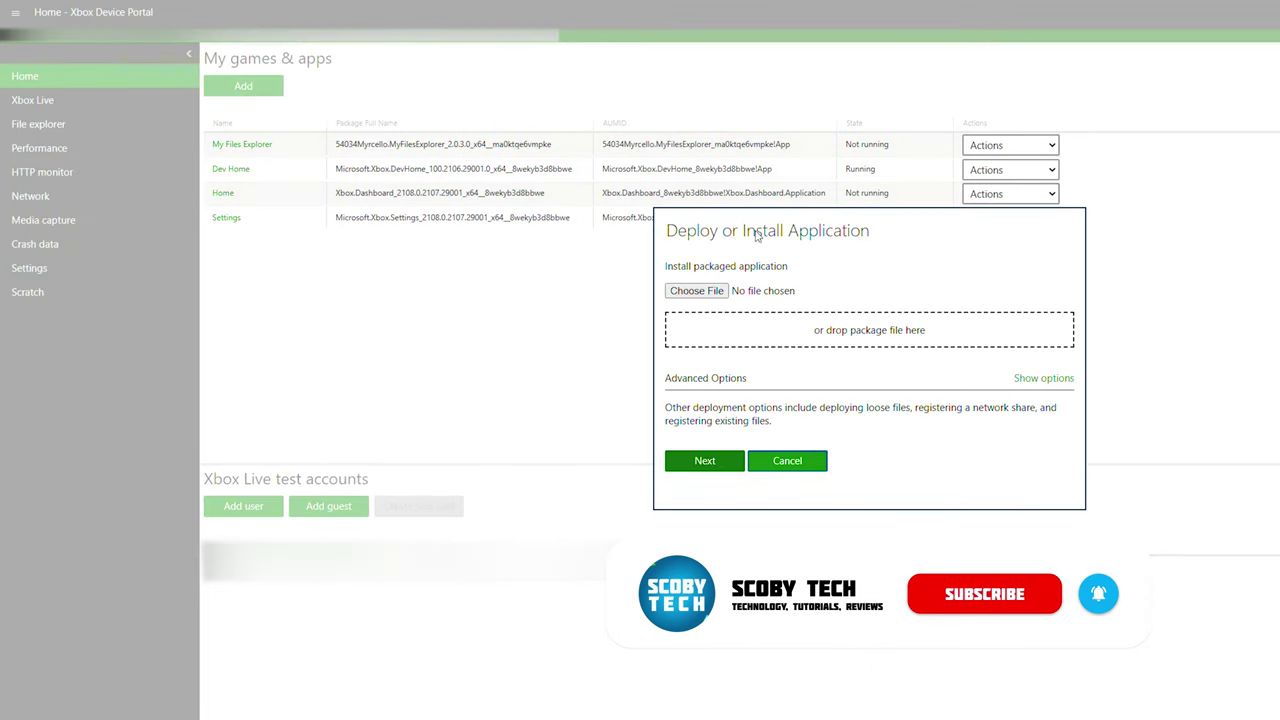
pyautogui.moveTo(667, 266); pyautogui.dragTo(815, 274)
pyautogui.click(815, 274)
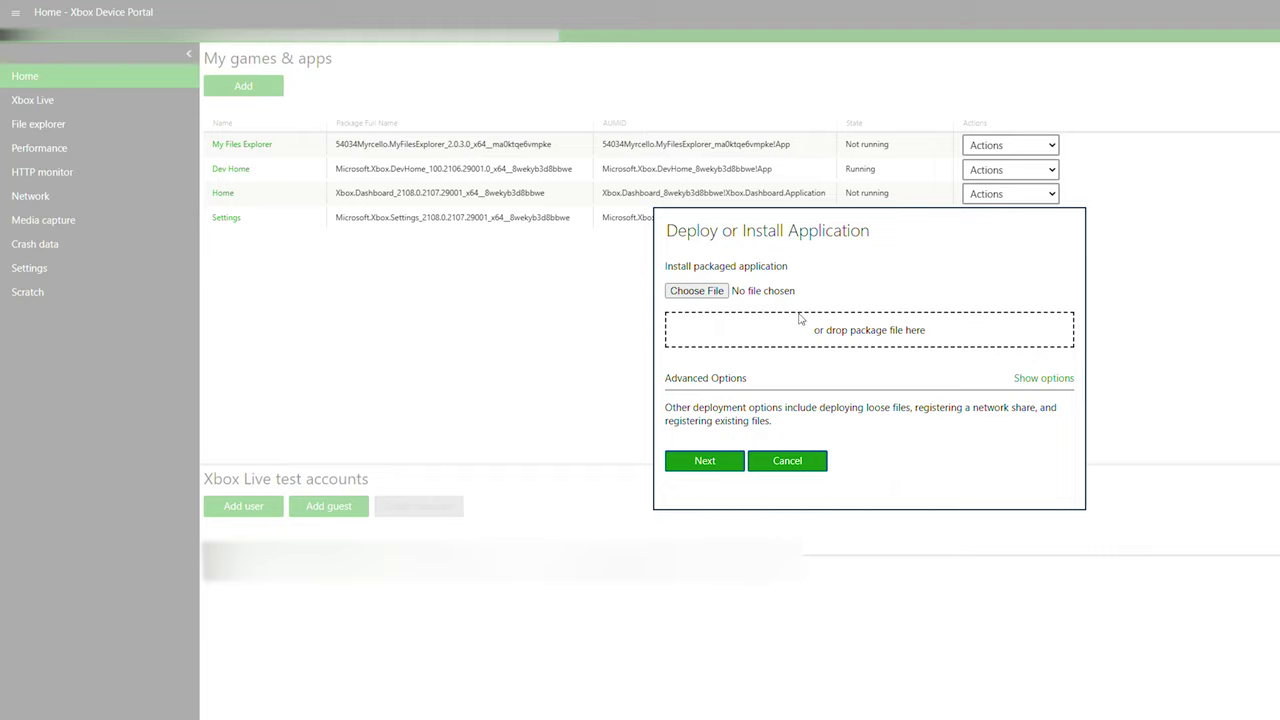
pyautogui.hotkey('alt', 'Tab')
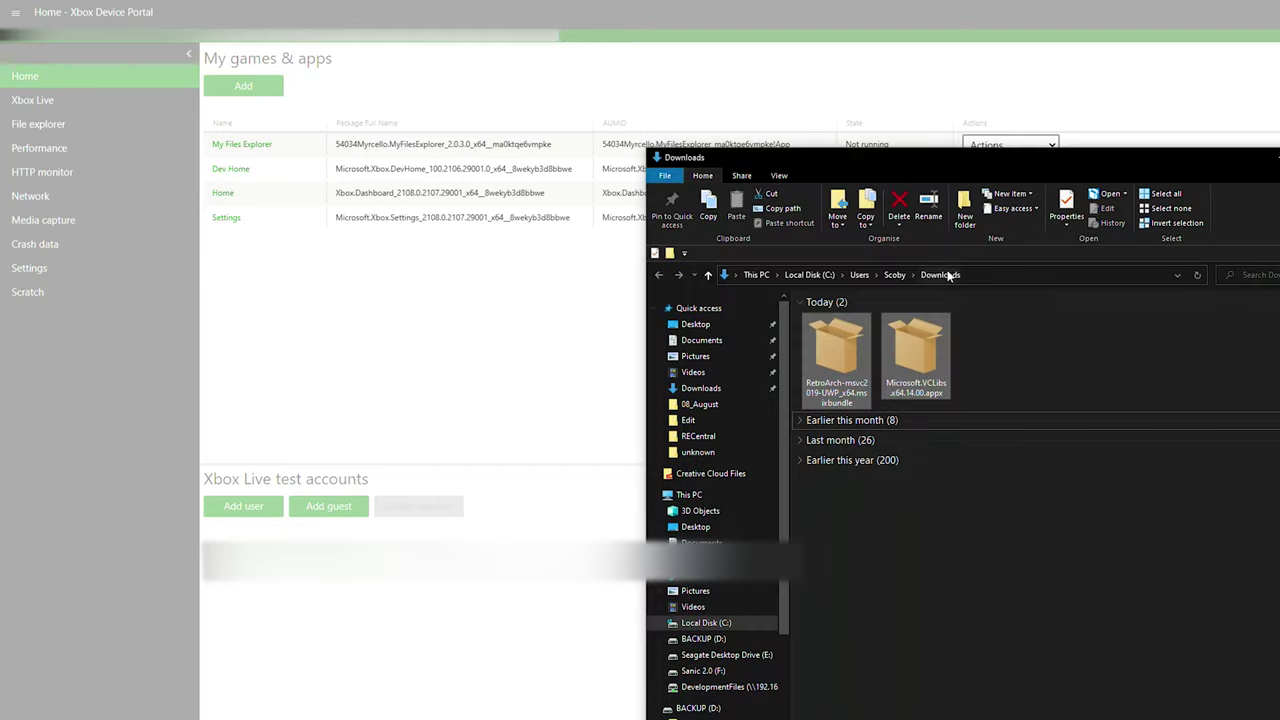
pyautogui.moveTo(1008, 170); pyautogui.dragTo(1167, 133)
pyautogui.click(1125, 293)
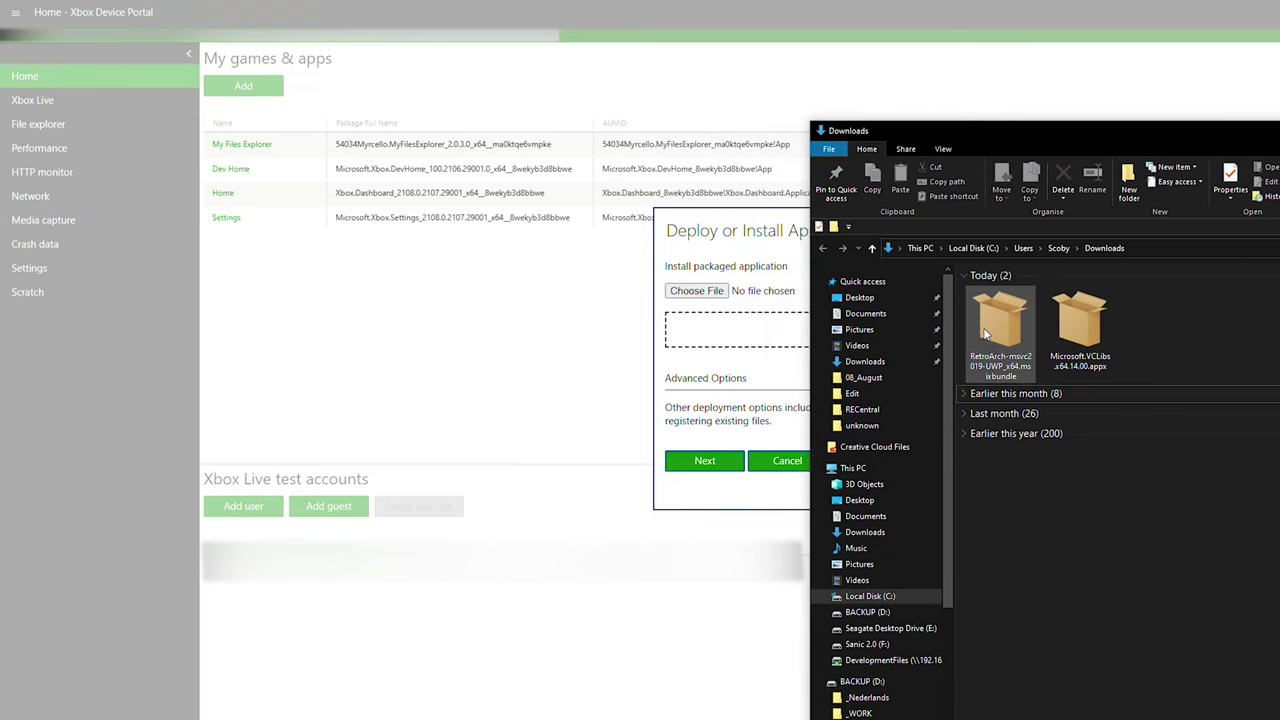
pyautogui.moveTo(999, 320); pyautogui.dragTo(703, 332)
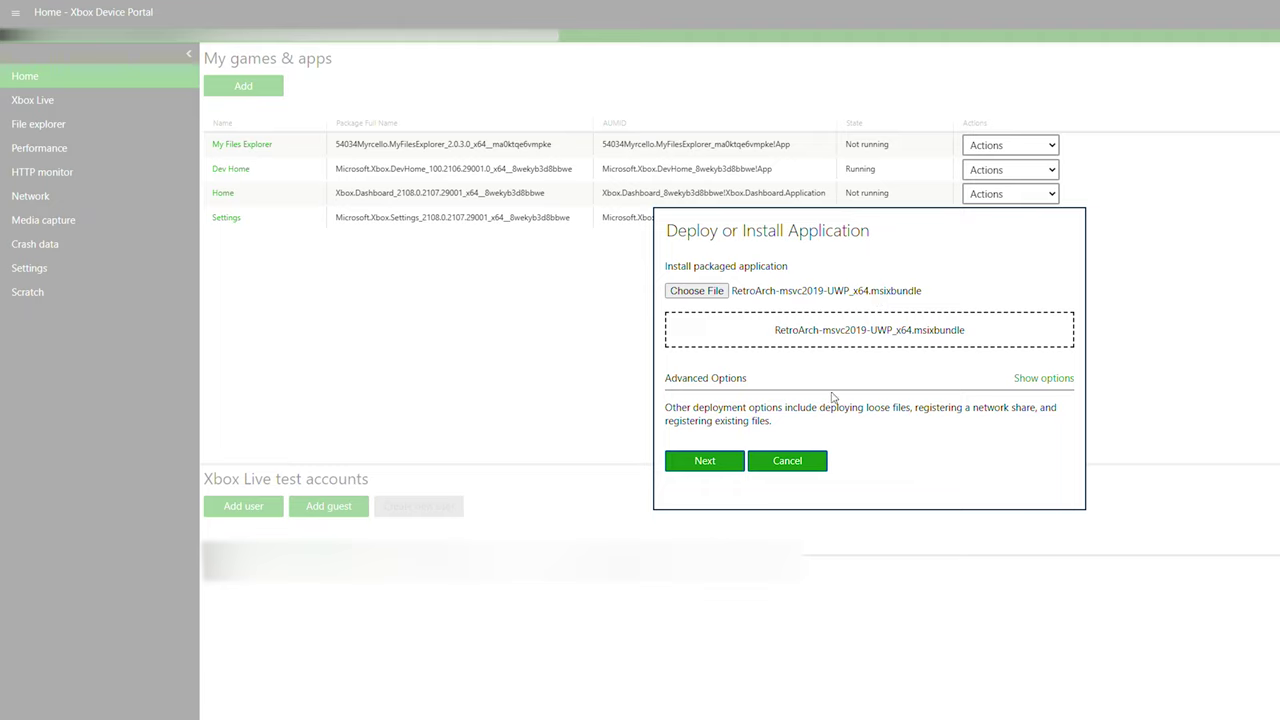
pyautogui.click(700, 462)
# Step: Add Microsoft.VCLibs.x64.14.00.appx as a dependency, install, and close the finished progress dialog
pyautogui.moveTo(748, 348); pyautogui.dragTo(872, 349)
pyautogui.hotkey('alt', 'Tab')
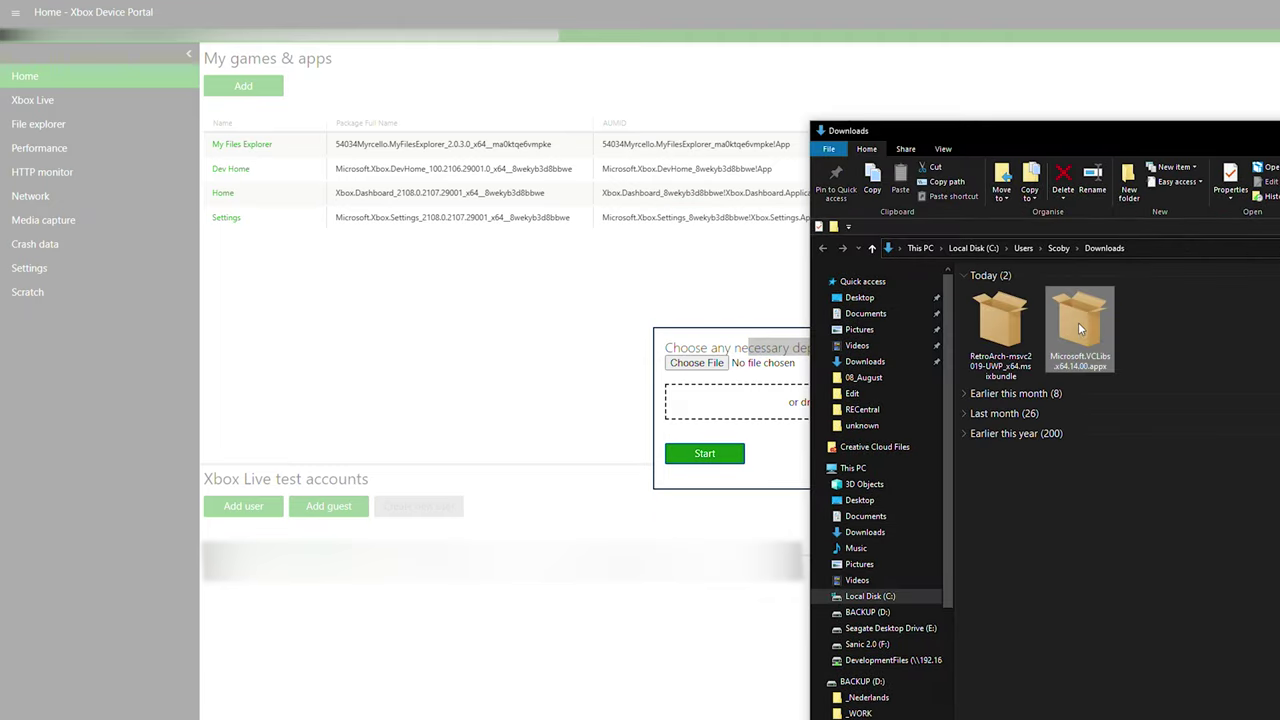
pyautogui.moveTo(1082, 326); pyautogui.dragTo(760, 412)
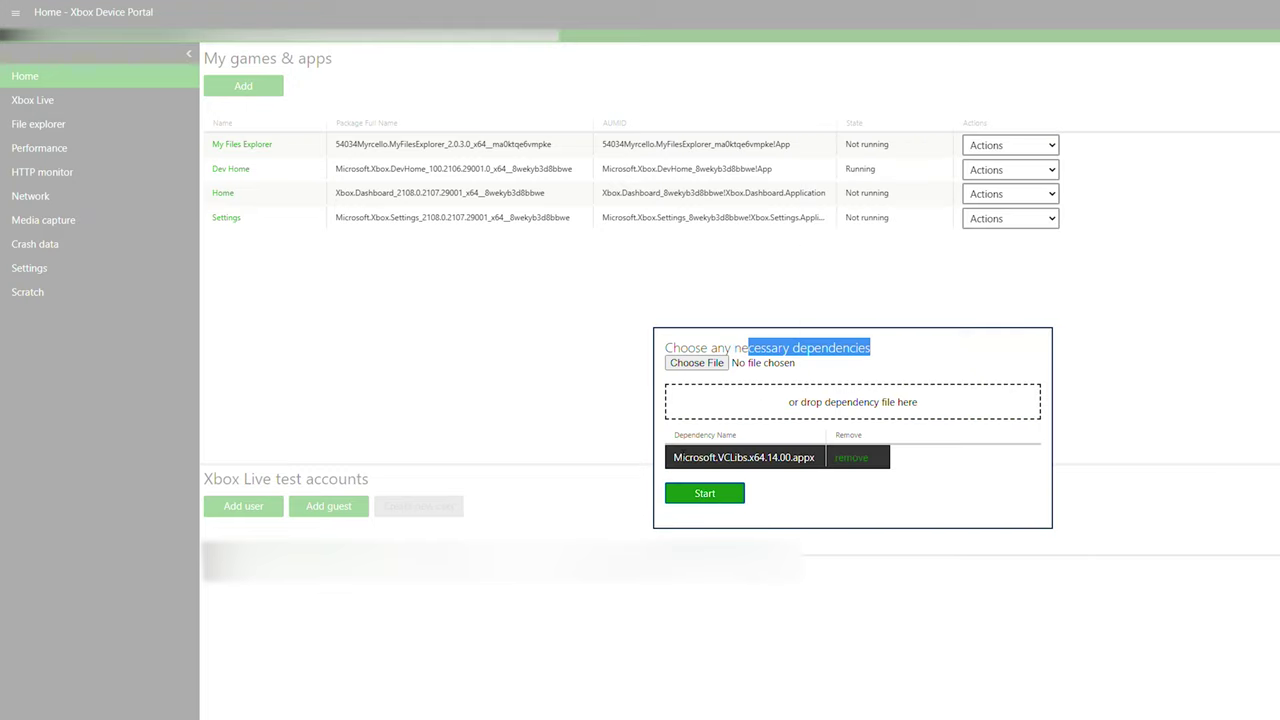
pyautogui.click(845, 361)
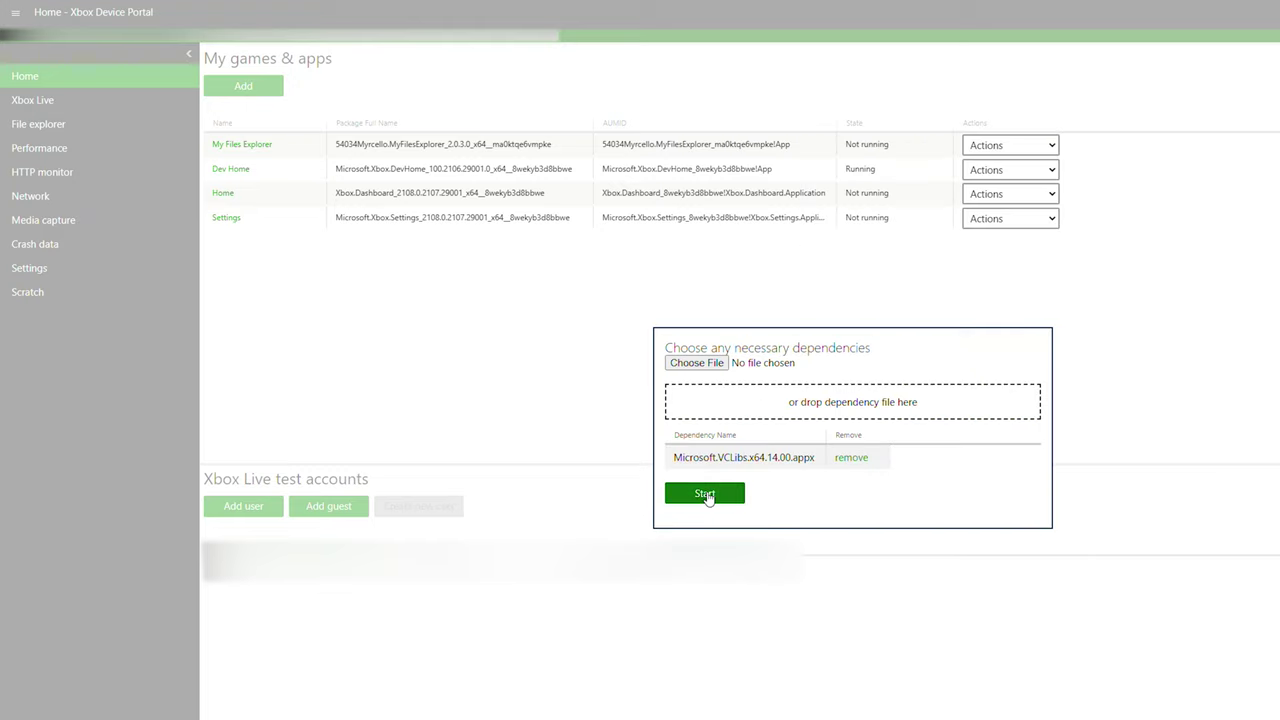
pyautogui.click(705, 494)
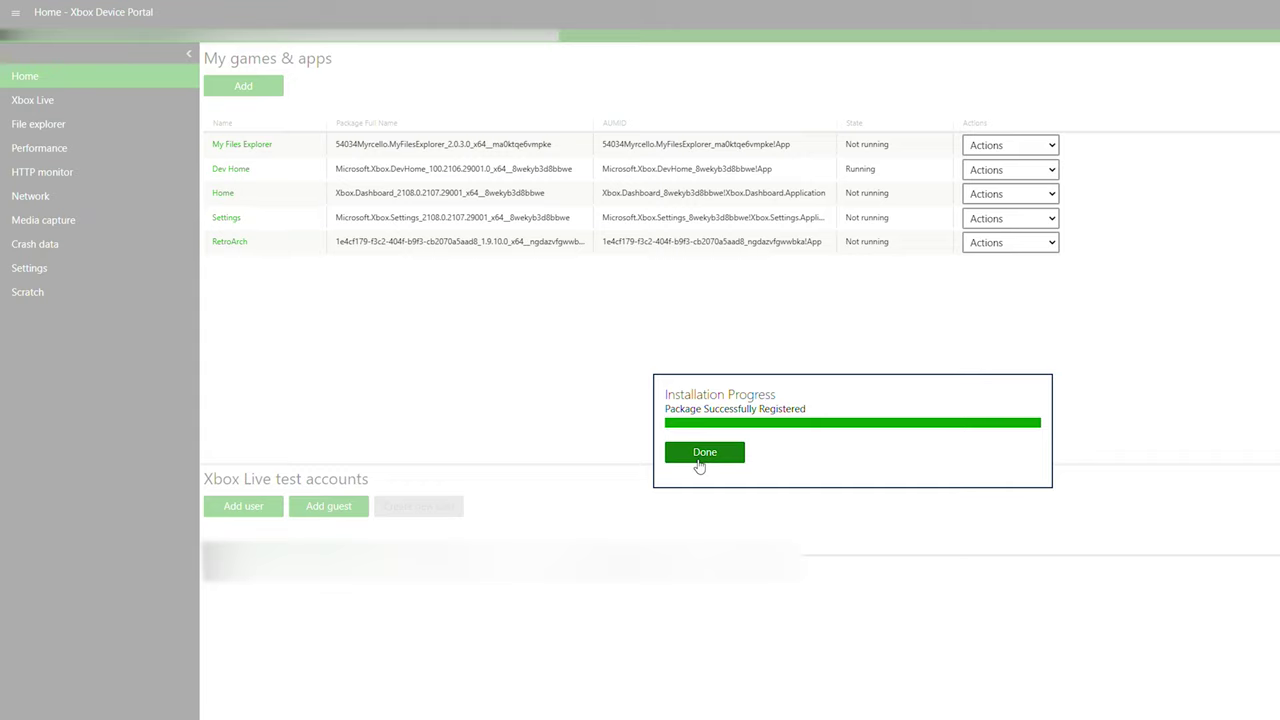
pyautogui.click(703, 455)
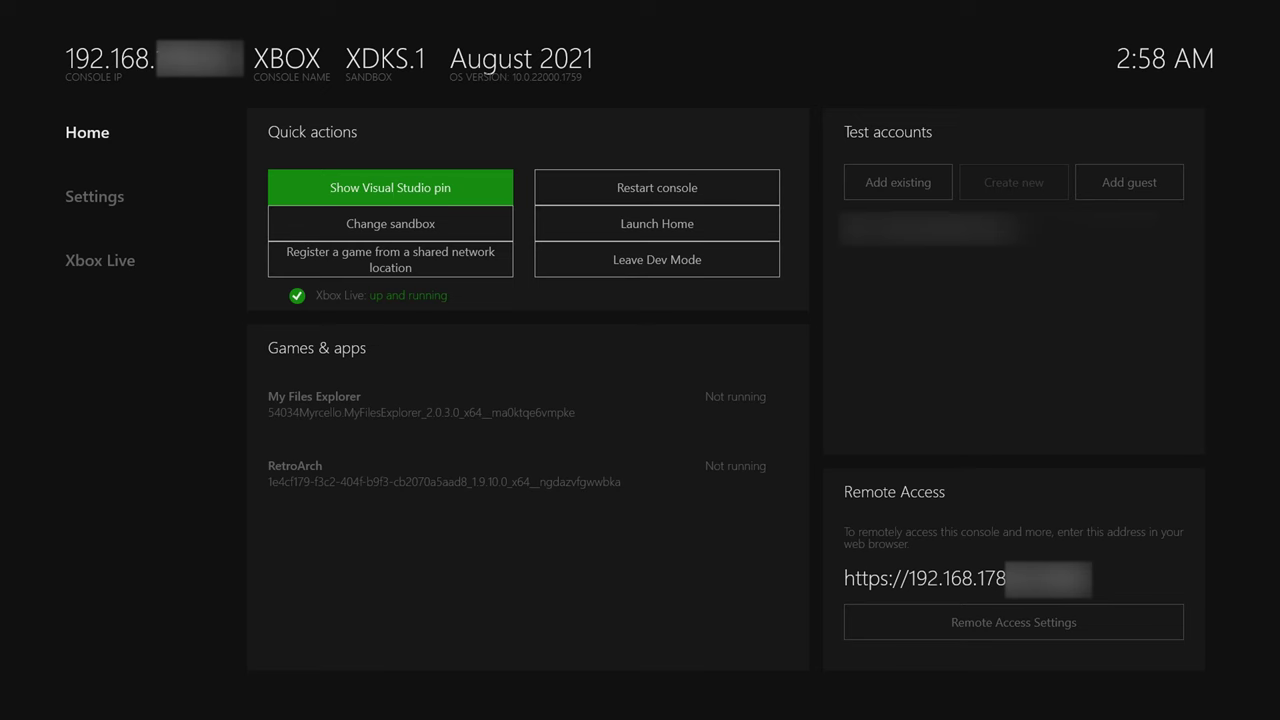
# Step: Open the View details page for the RetroArch entry
pyautogui.press('Down')
pyautogui.press('Down')
pyautogui.press('Down')
pyautogui.press('Down')
pyautogui.press('Down')
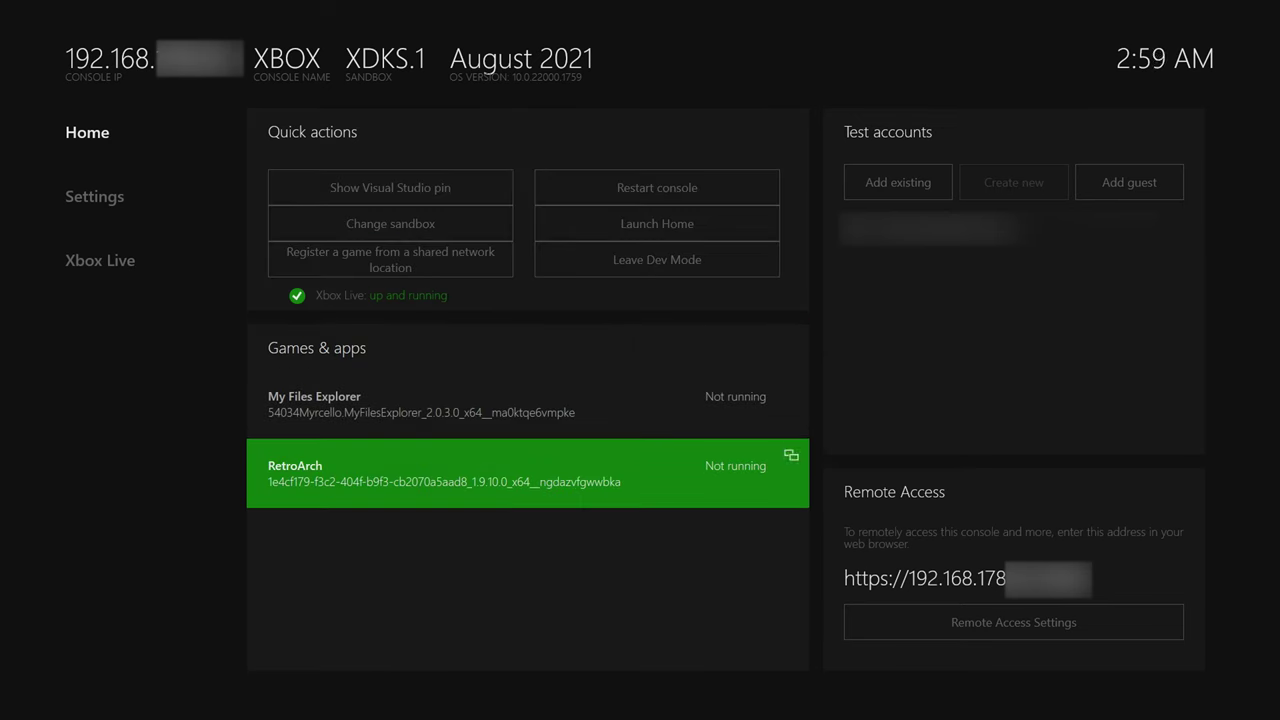
pyautogui.press('Up')
pyautogui.press('Down')
pyautogui.press('Menu')
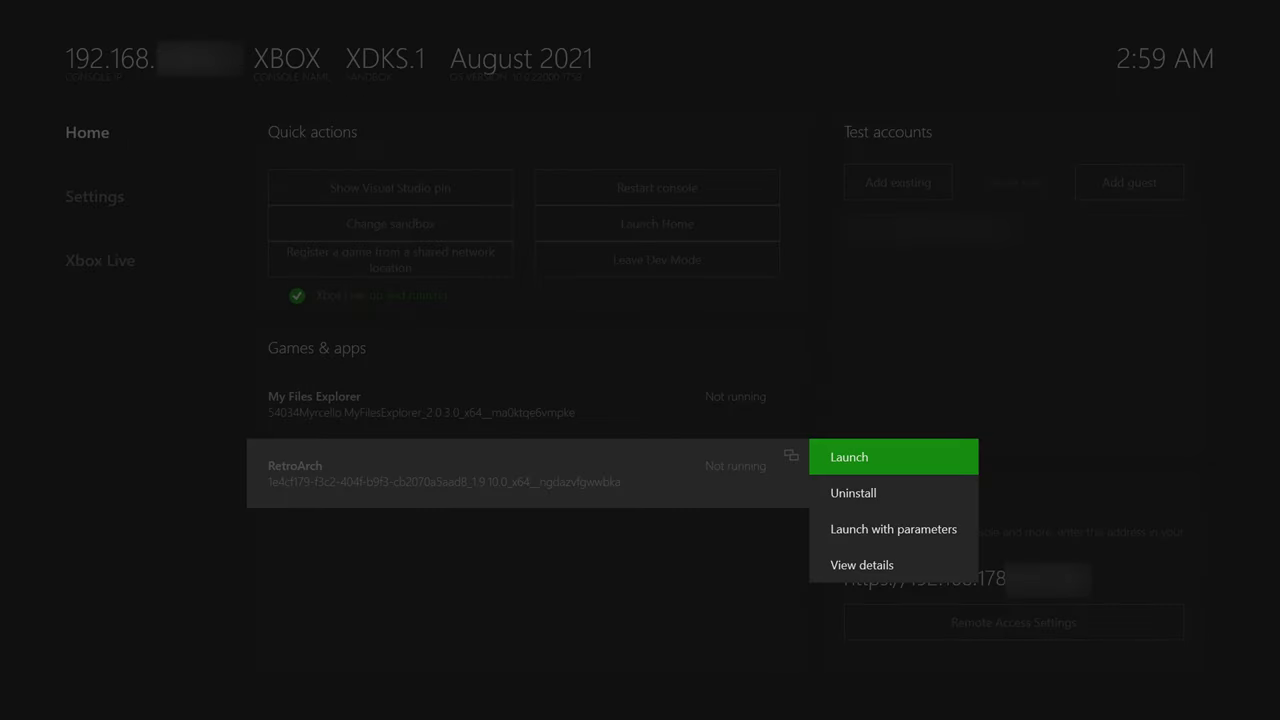
pyautogui.press('Down')
pyautogui.press('Down')
pyautogui.press('Down')
pyautogui.press('Return')
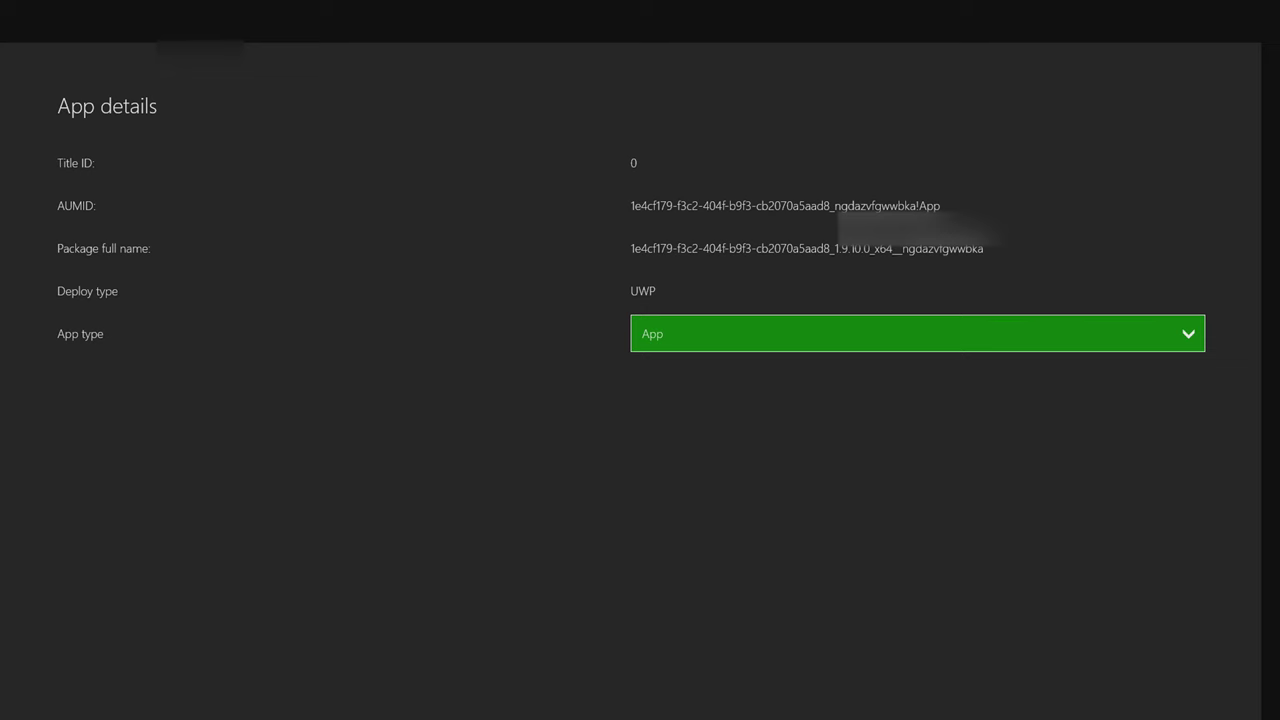
# Step: Change RetroArch's app type to Game, return to Home, and launch it
pyautogui.press('Return')
pyautogui.press('Up')
pyautogui.press('Return')
pyautogui.press('Escape')
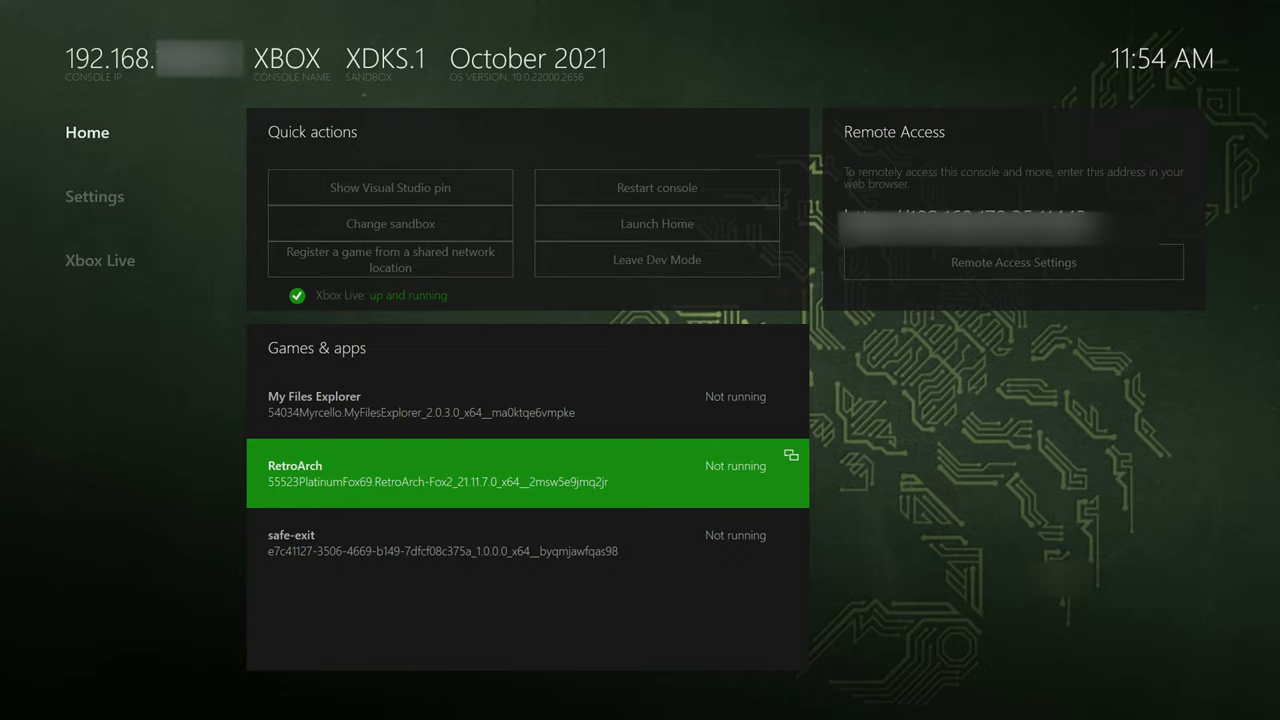
pyautogui.press('Return')
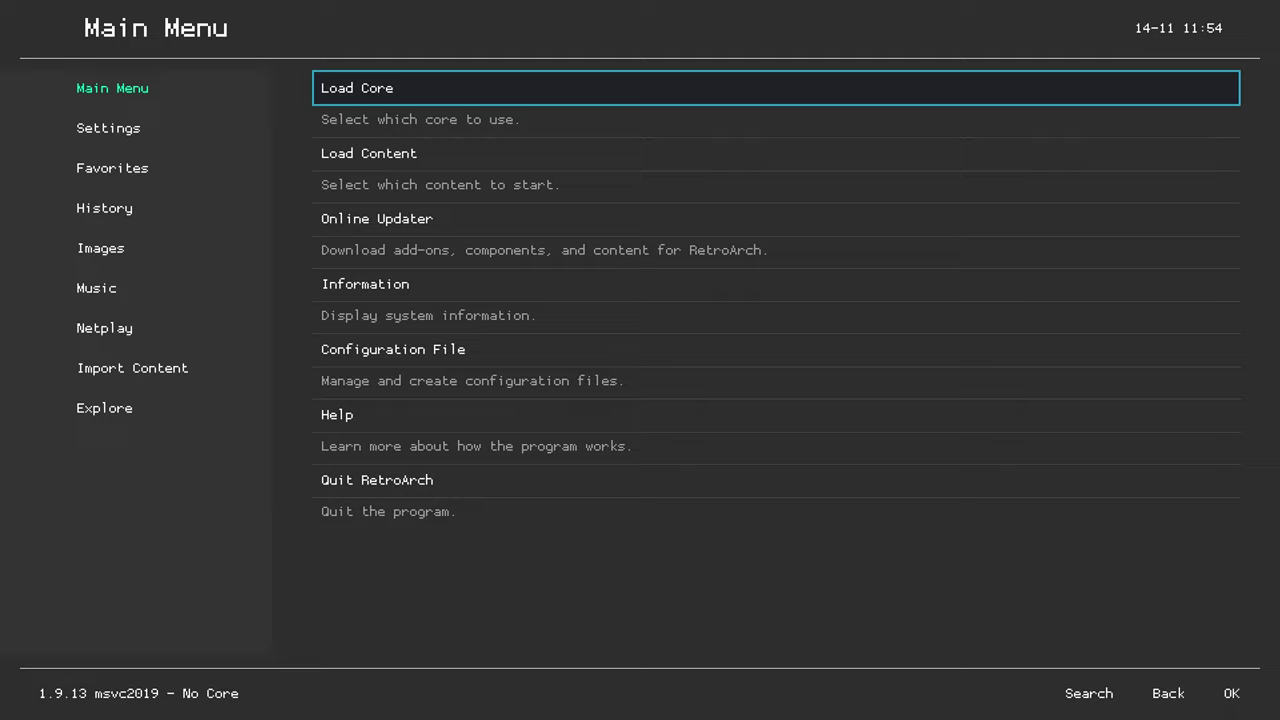
# Step: In the Online Updater, update the core info files and the assets
pyautogui.press('Down')
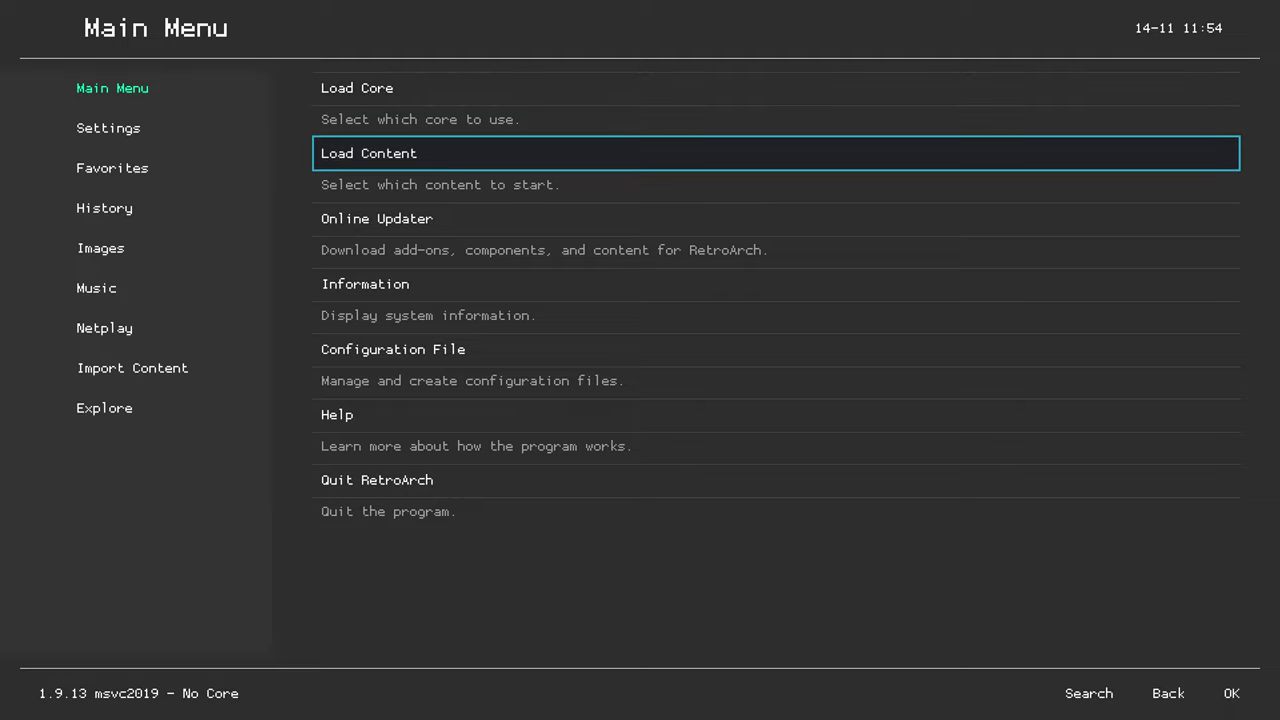
pyautogui.press('Up')
pyautogui.press('Down')
pyautogui.press('Down')
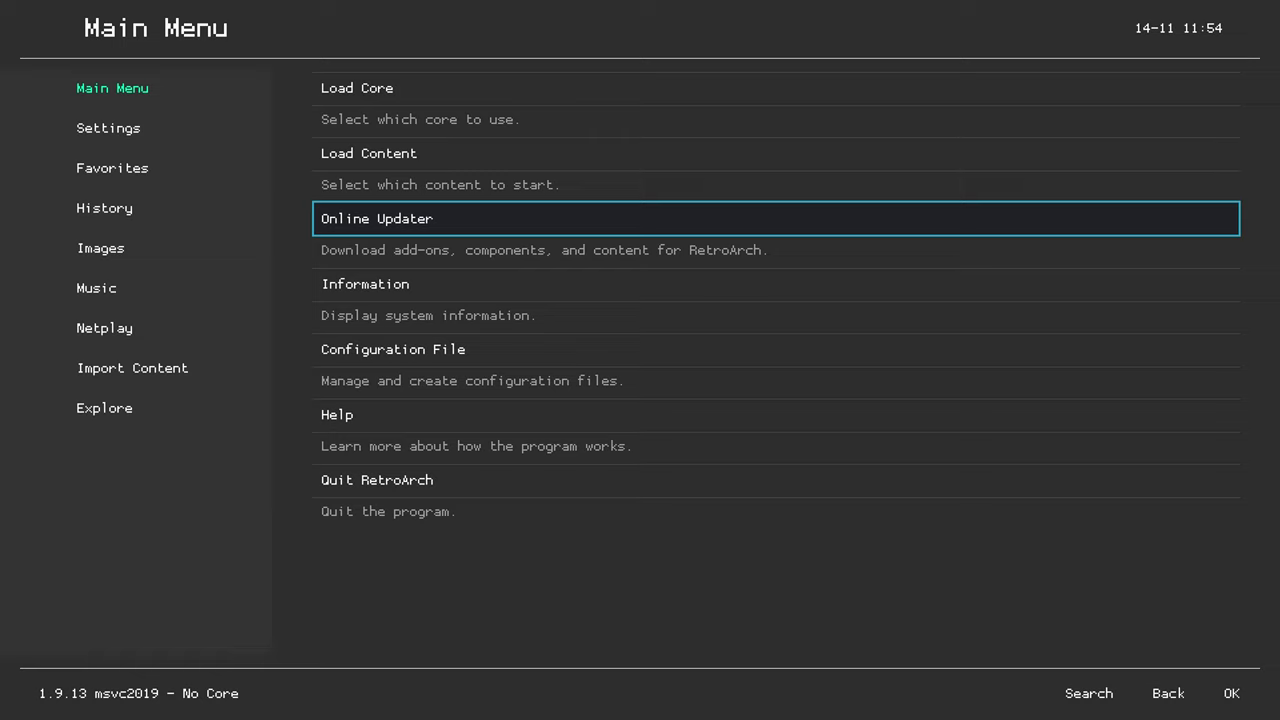
pyautogui.press('Return')
pyautogui.press('Down')
pyautogui.press('Down')
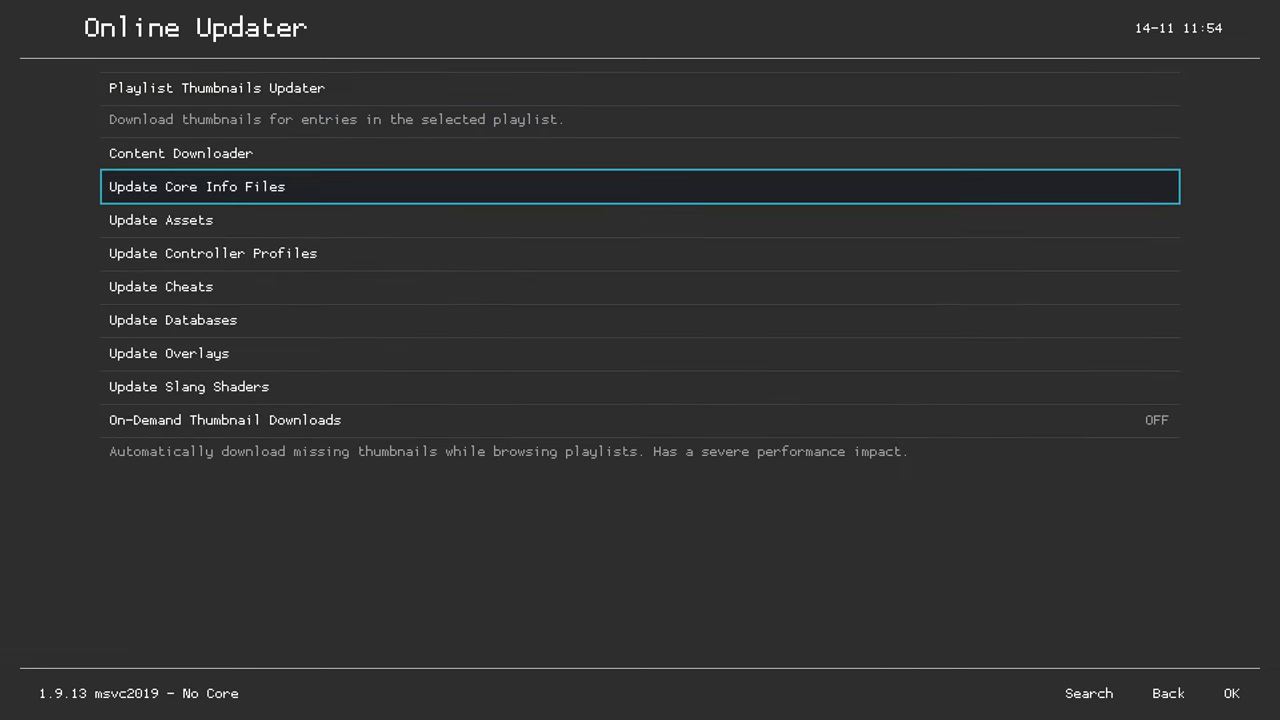
pyautogui.press('Return')
pyautogui.press('Down')
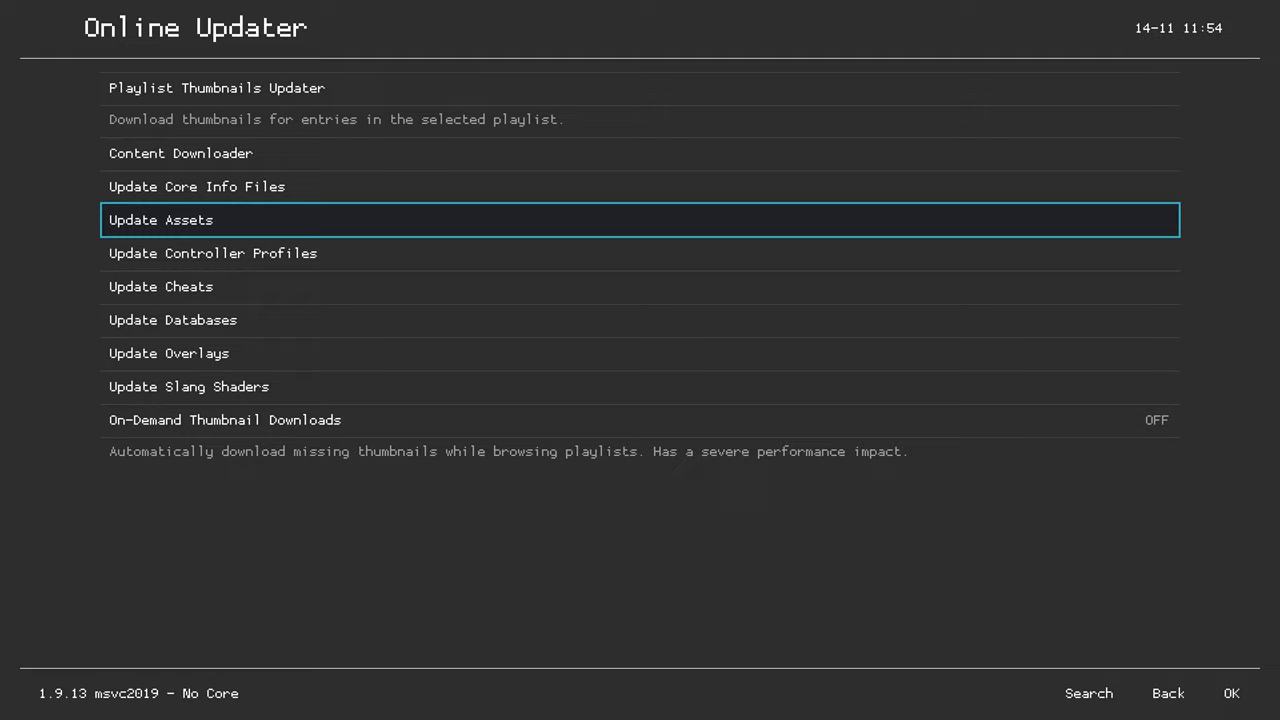
pyautogui.press('Return')
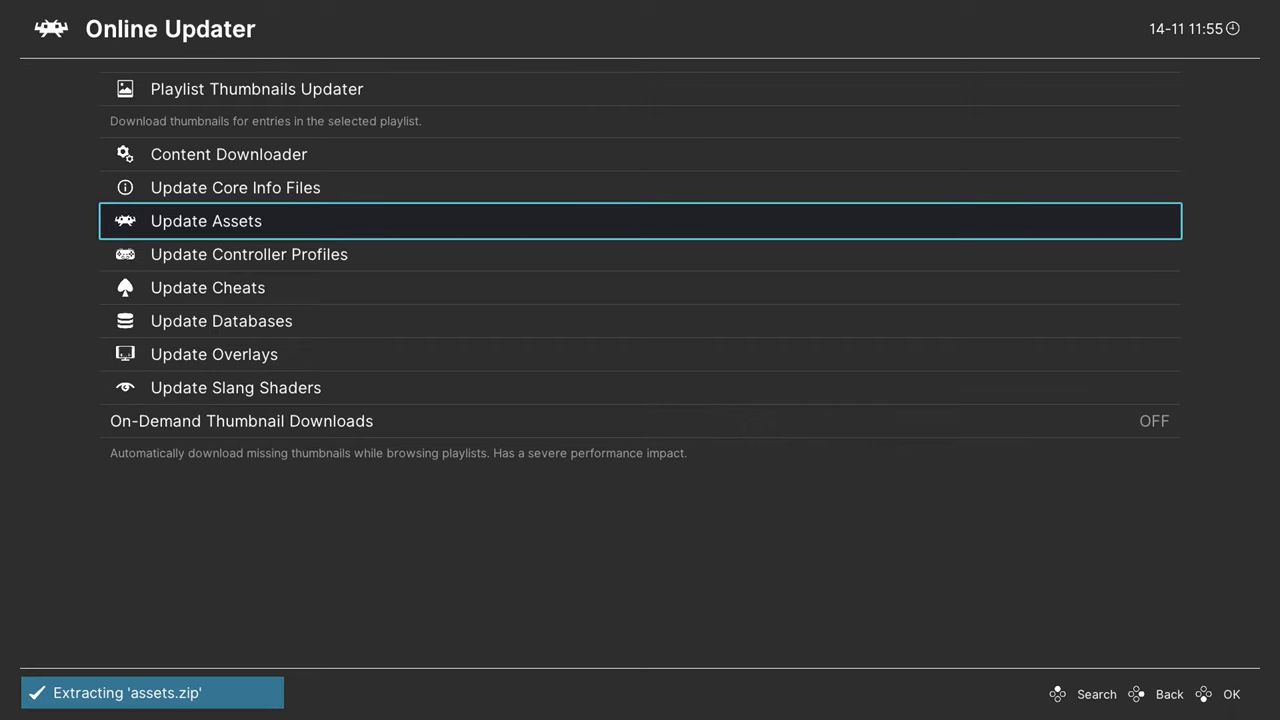
# Step: Update the controller profiles, cheats and databases
pyautogui.press('Down')
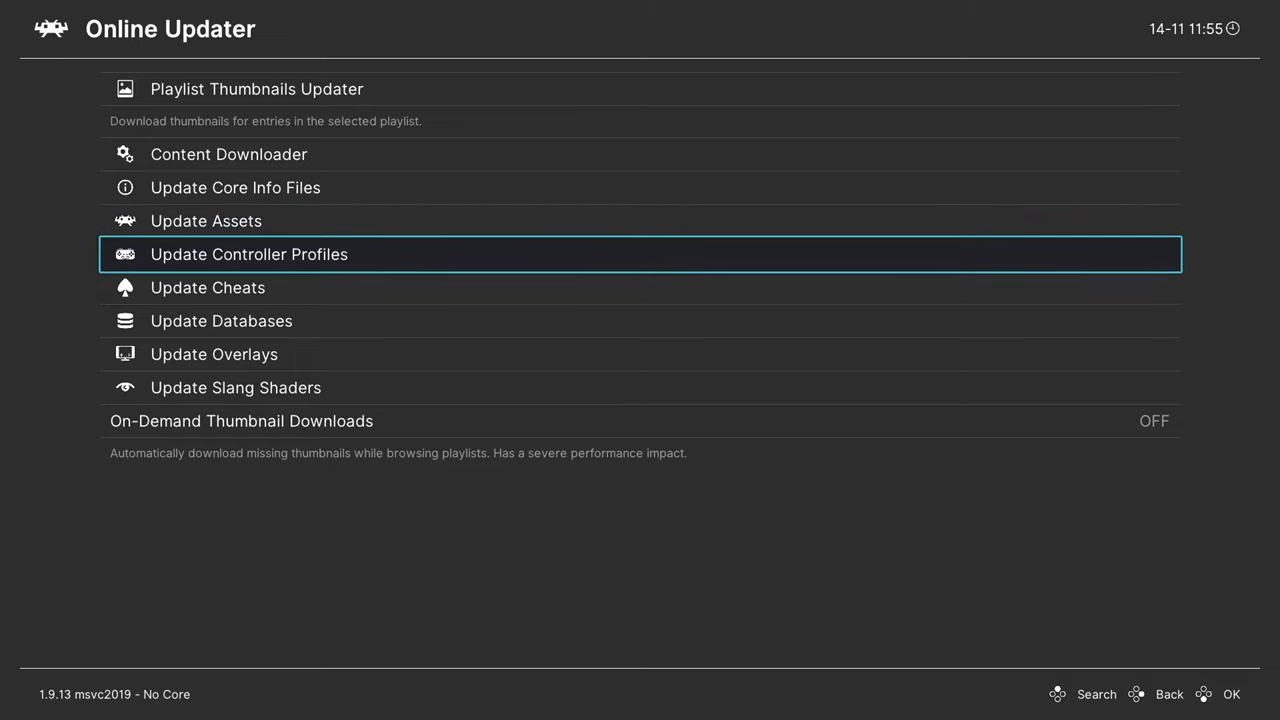
pyautogui.press('Return')
pyautogui.press('Down')
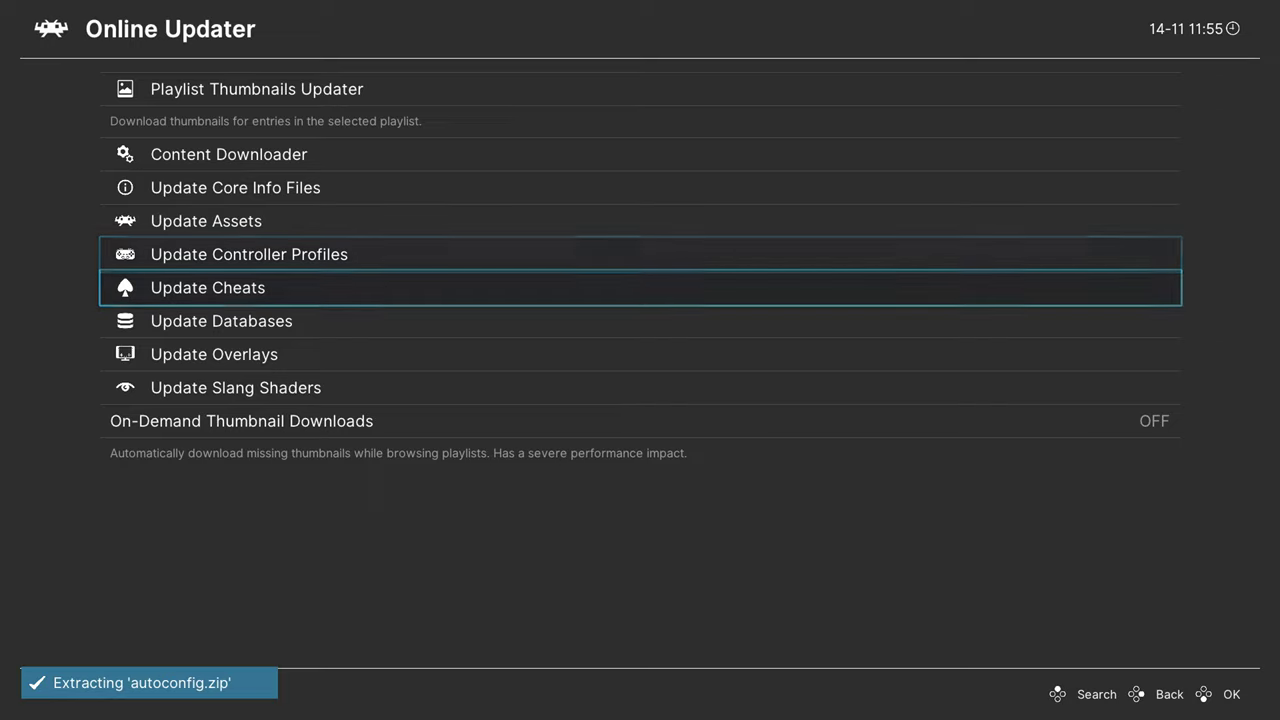
pyautogui.press('Return')
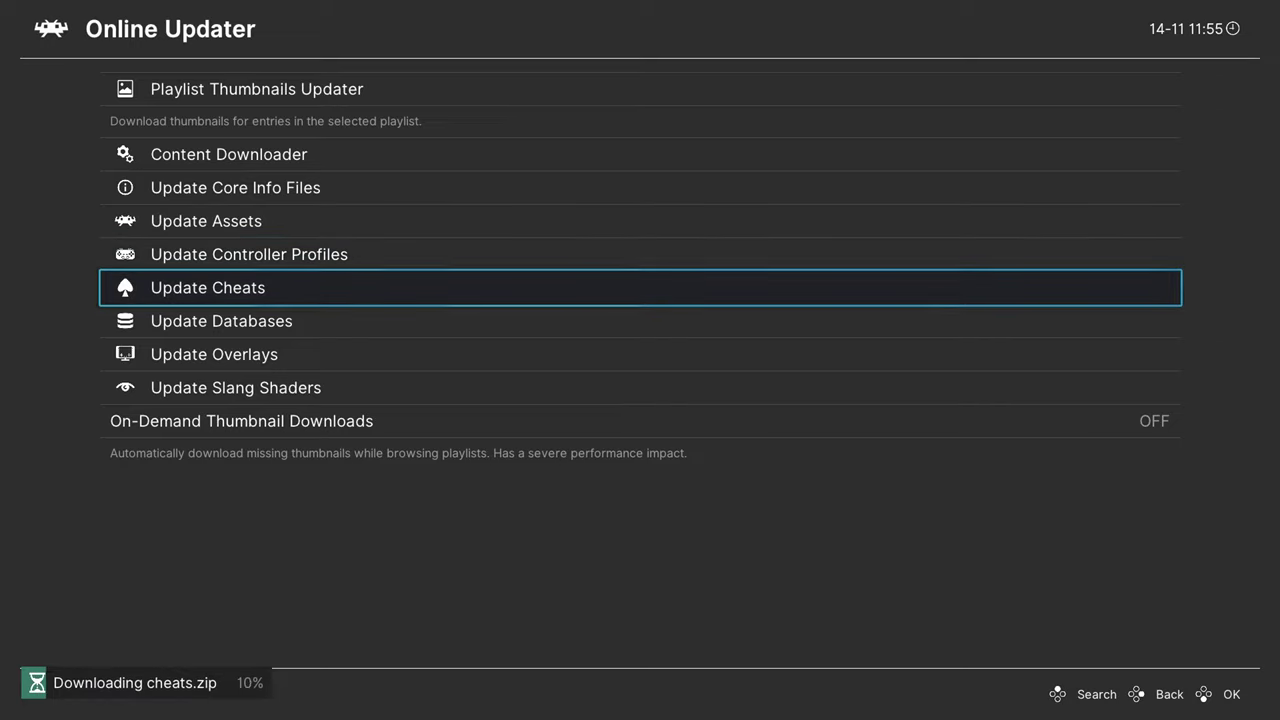
pyautogui.press('Down')
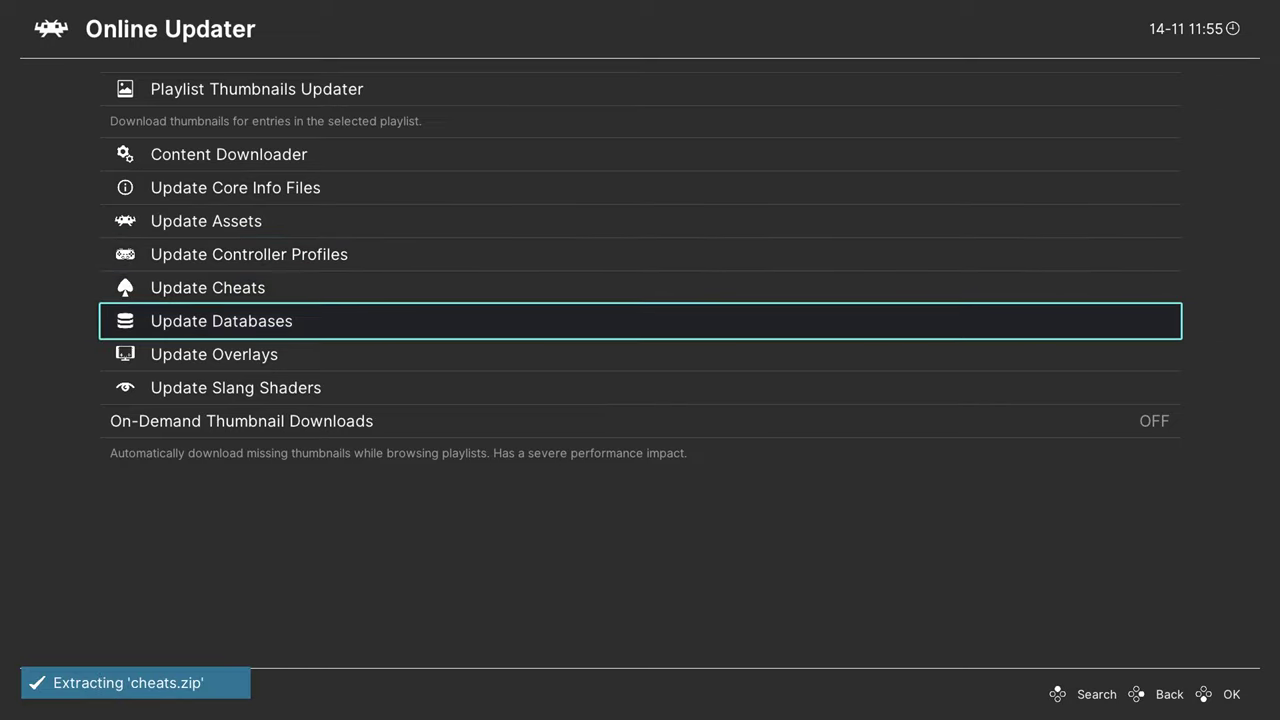
pyautogui.press('Return')
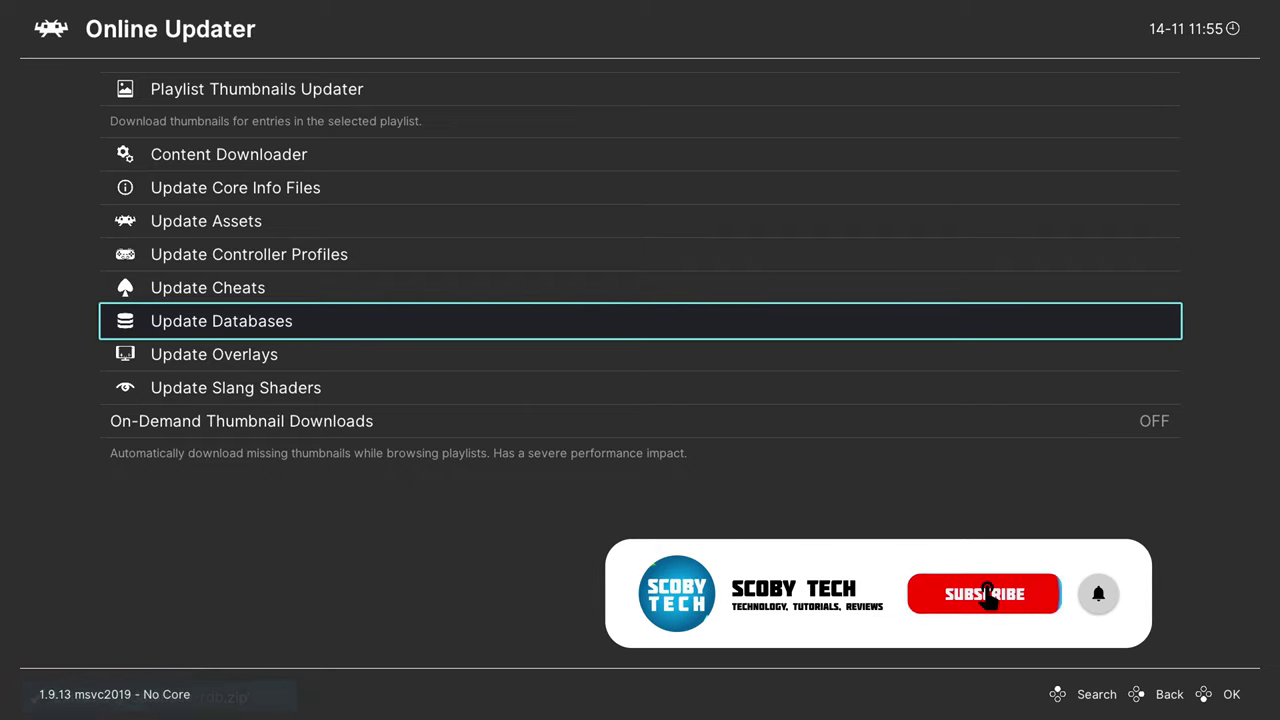
pyautogui.press('Down')
# Step: Run Update Overlays and return to the main menu
pyautogui.press('Return')
pyautogui.press('Down')
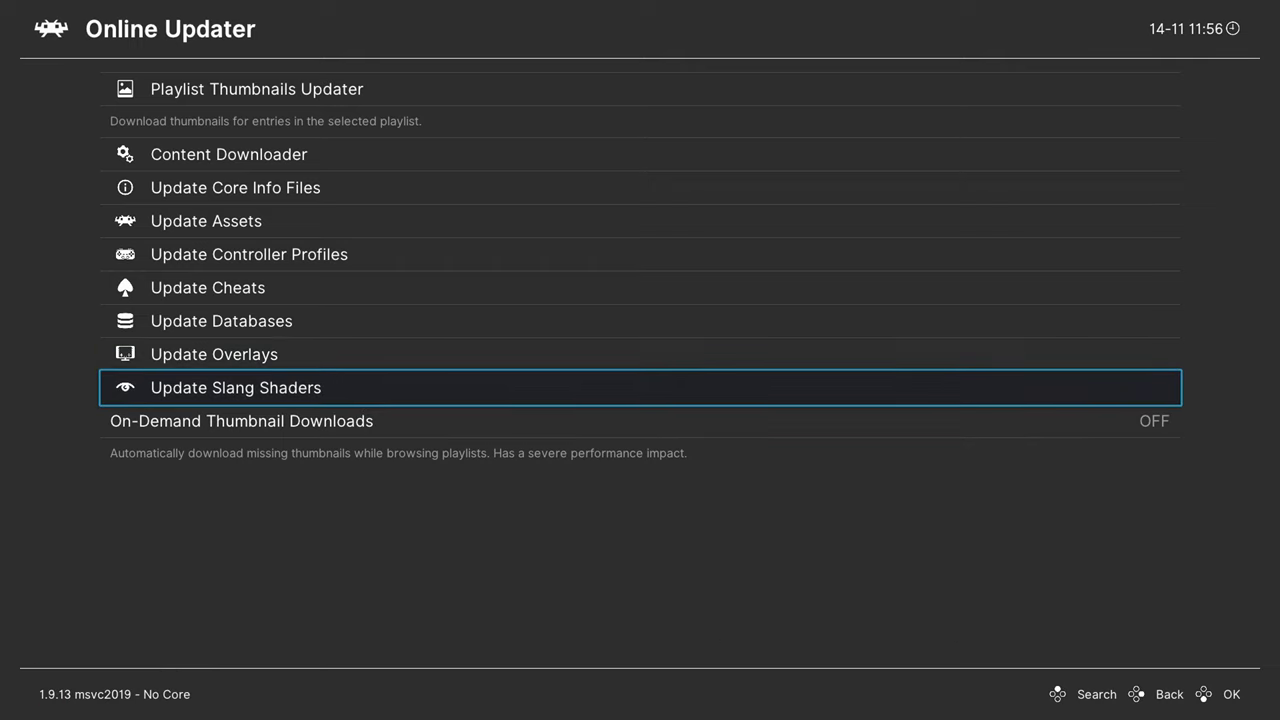
pyautogui.press('BackSpace')
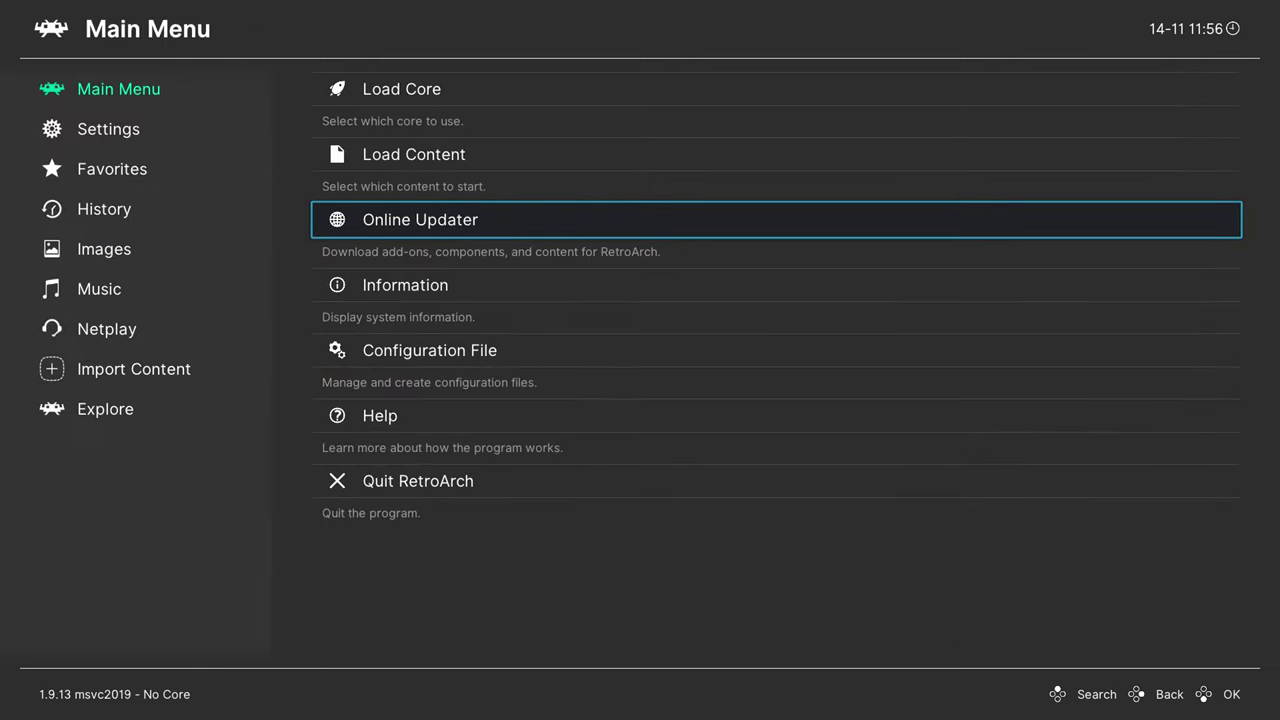
# Step: Open Settings > Video > Fullscreen Mode to review it
pyautogui.press('Left')
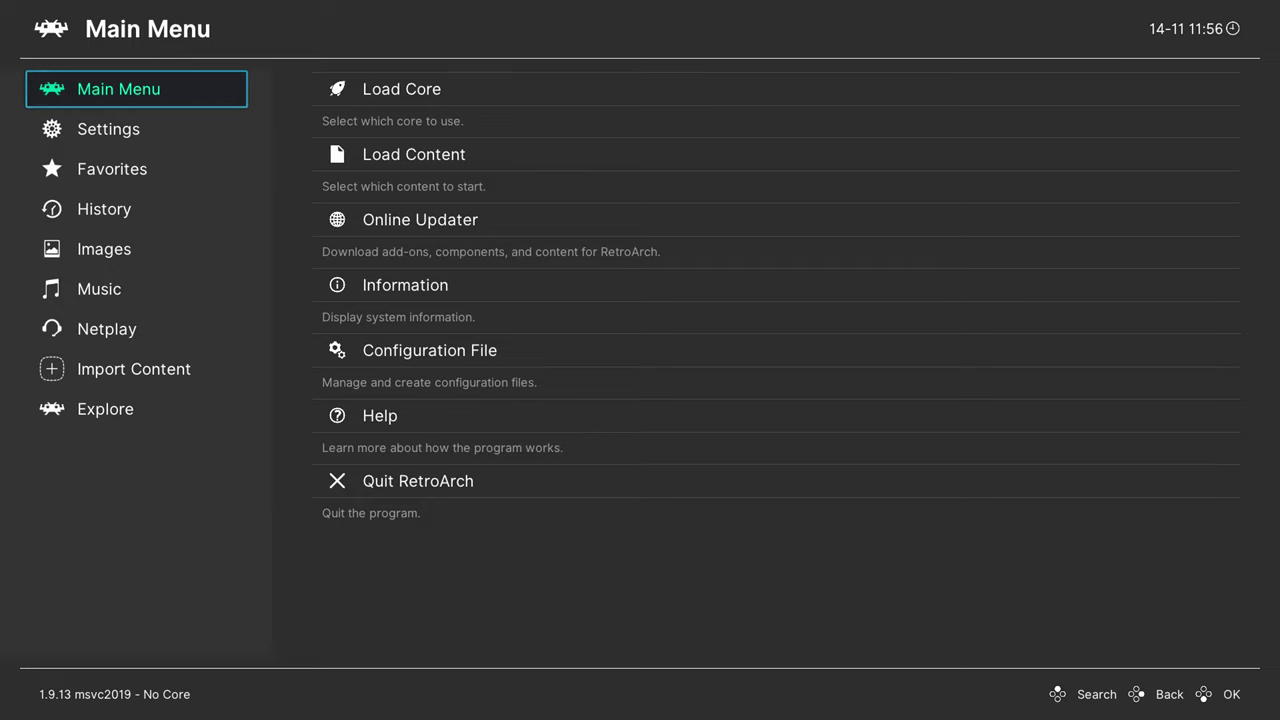
pyautogui.press('Down')
pyautogui.press('Right')
pyautogui.press('Down')
pyautogui.press('Return')
pyautogui.press('Down')
pyautogui.press('Return')
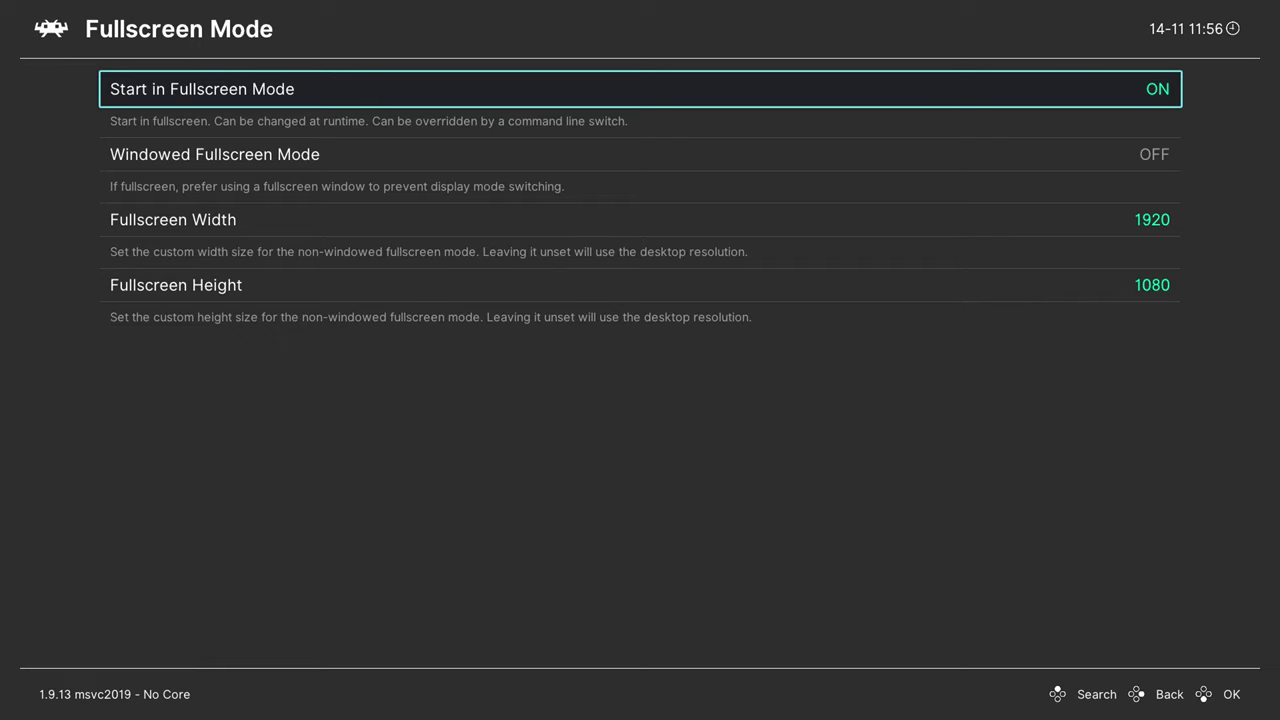
# Step: Back out to Settings and open the Input settings
pyautogui.press('BackSpace')
pyautogui.press('BackSpace')
pyautogui.press('Down')
pyautogui.press('Down')
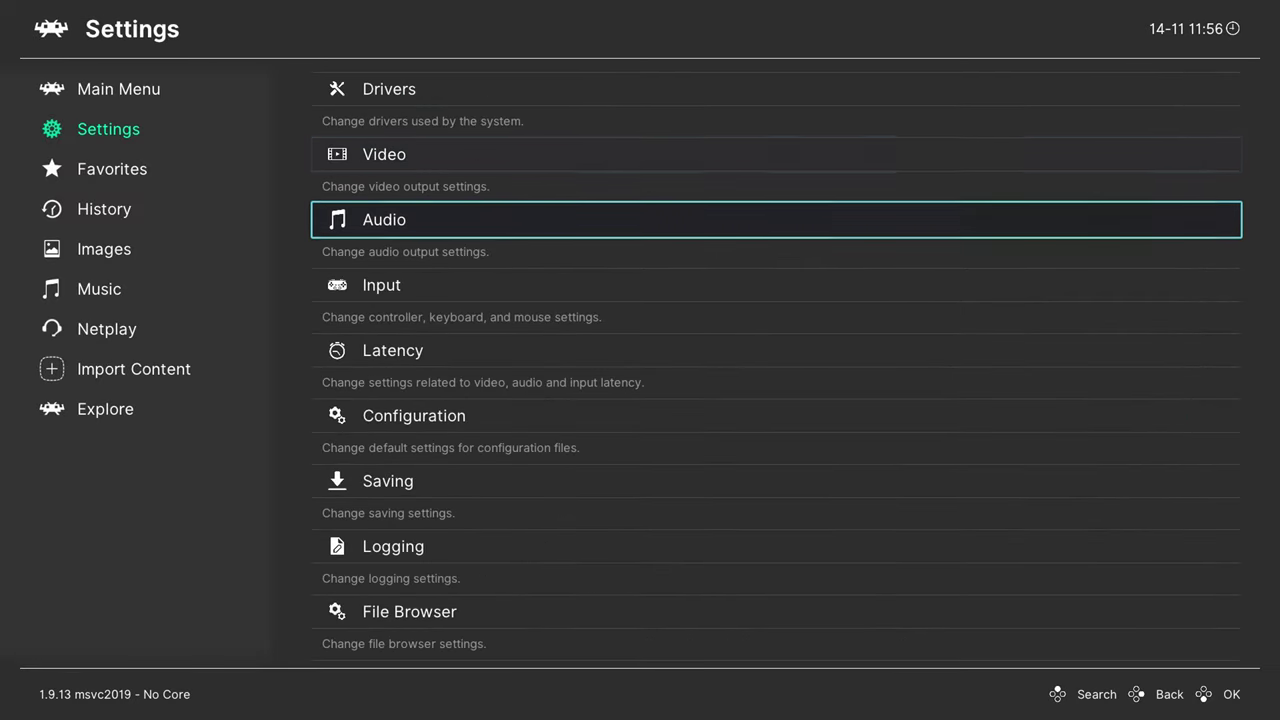
pyautogui.press('Return')
pyautogui.press('Down')
pyautogui.press('Down')
pyautogui.press('Down')
pyautogui.press('Down')
pyautogui.press('Down')
pyautogui.press('Down')
pyautogui.press('Down')
pyautogui.press('Down')
pyautogui.press('Down')
pyautogui.press('Down')
pyautogui.press('Down')
pyautogui.press('Down')
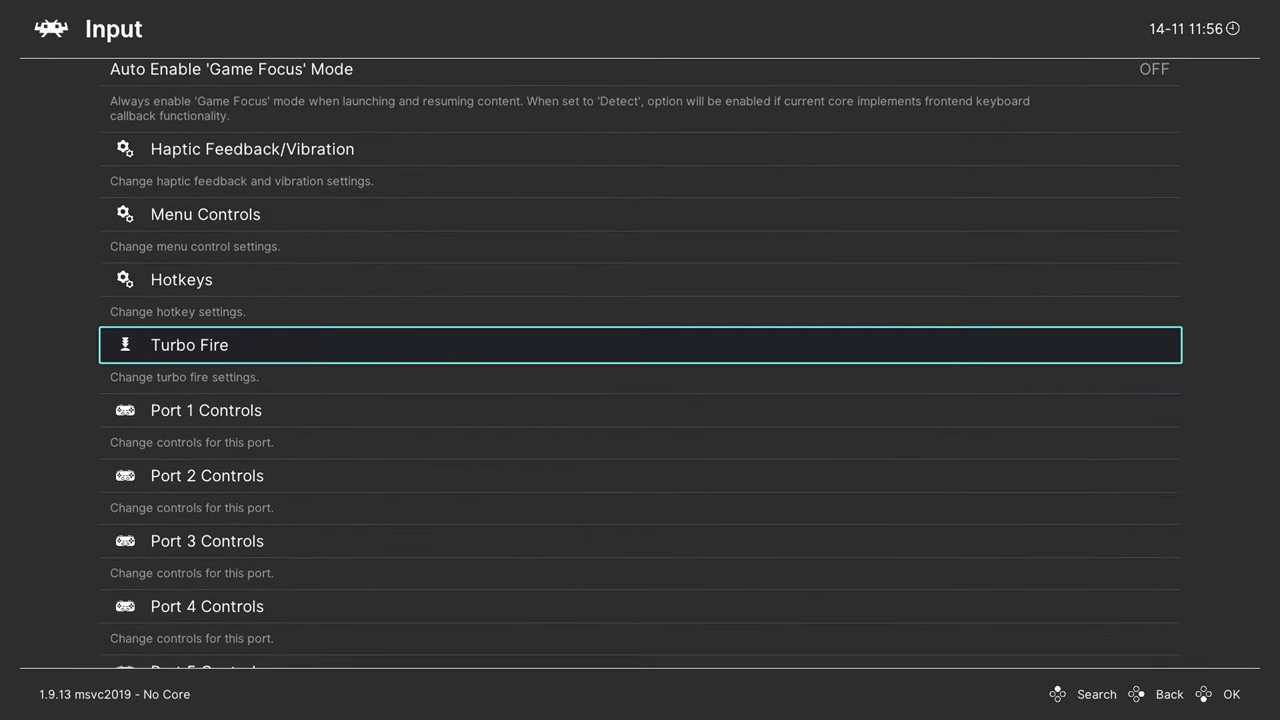
# Step: Set Hotkeys' Menu Toggle Controller Combo to Down + Select, then back out to Settings
pyautogui.press('Up')
pyautogui.press('Return')
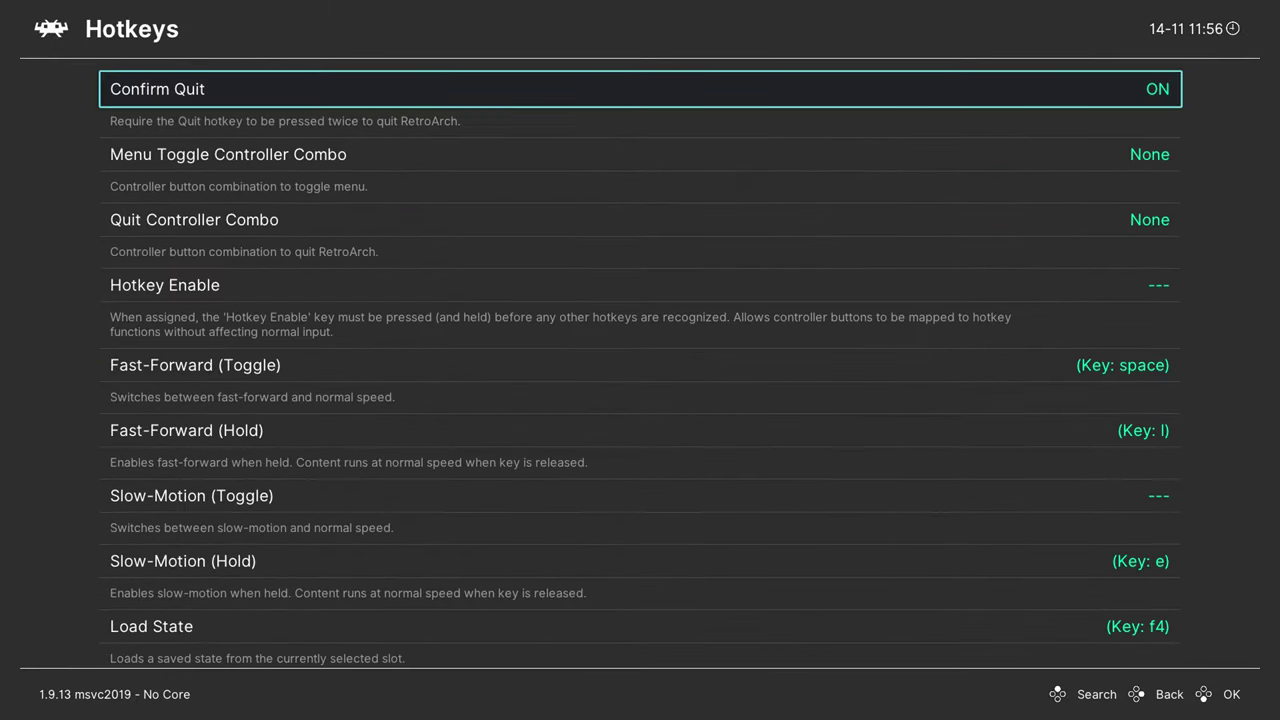
pyautogui.press('Down')
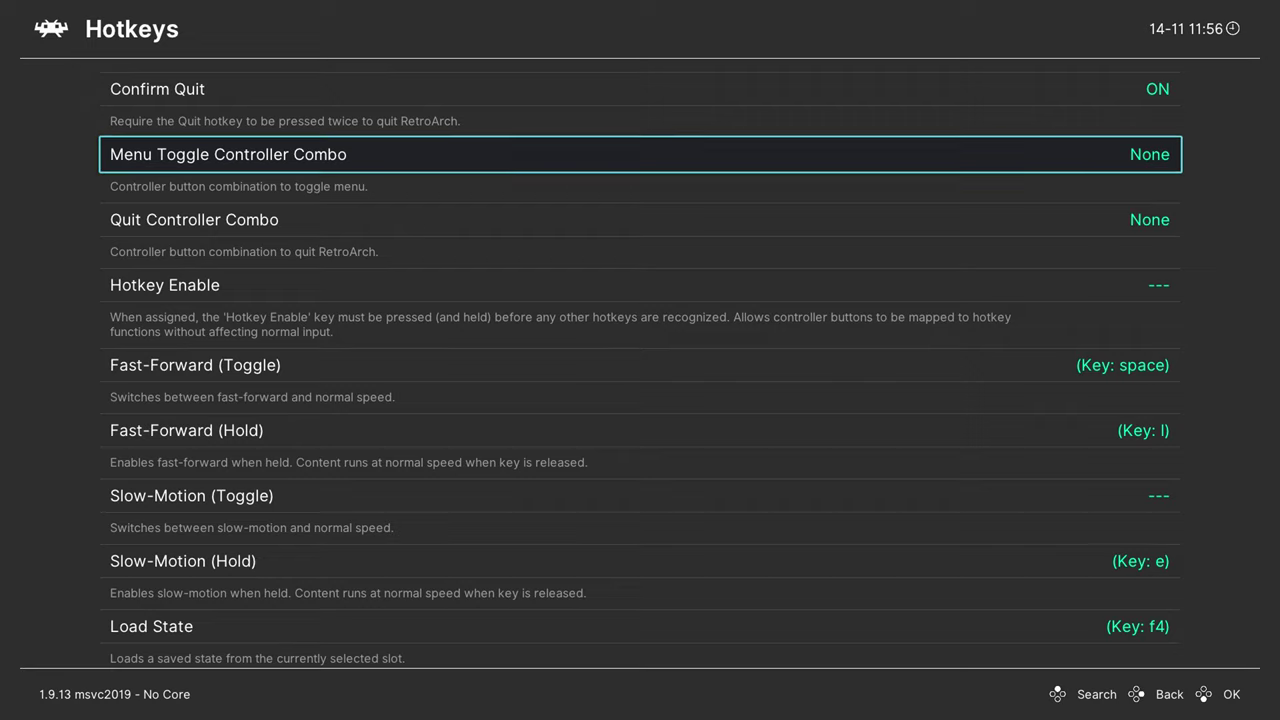
pyautogui.press('Return')
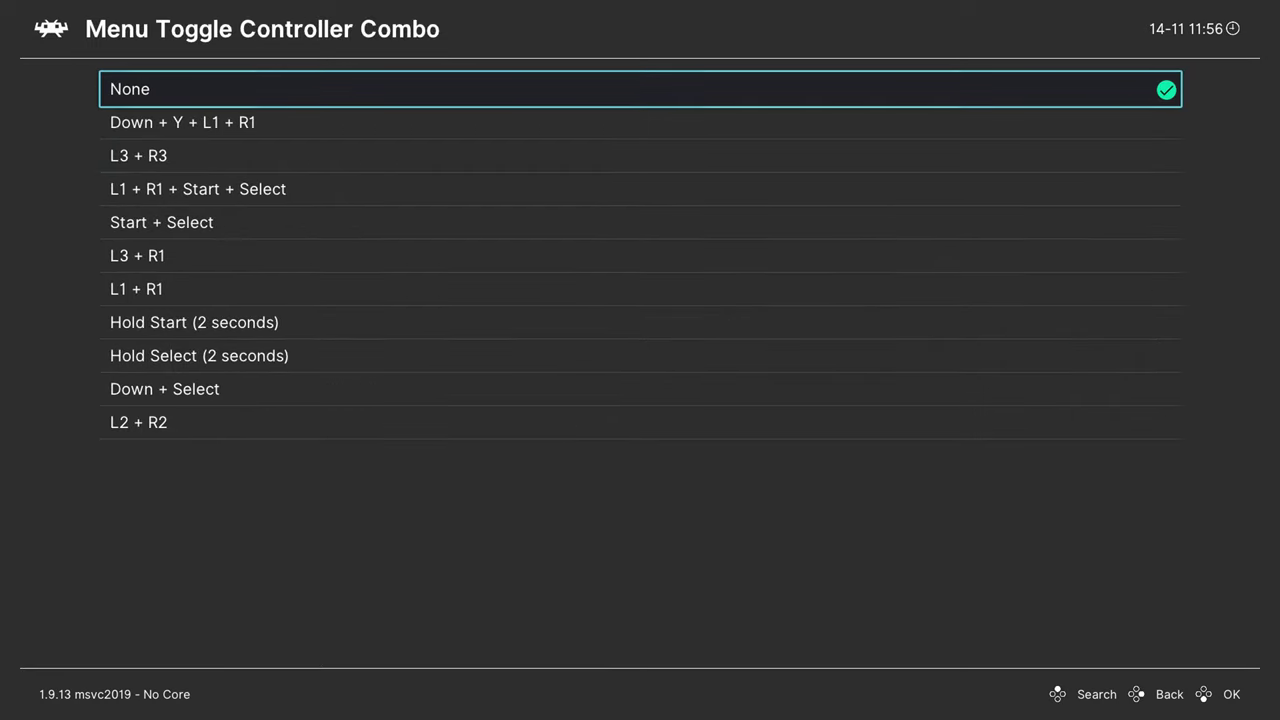
pyautogui.press('Down')
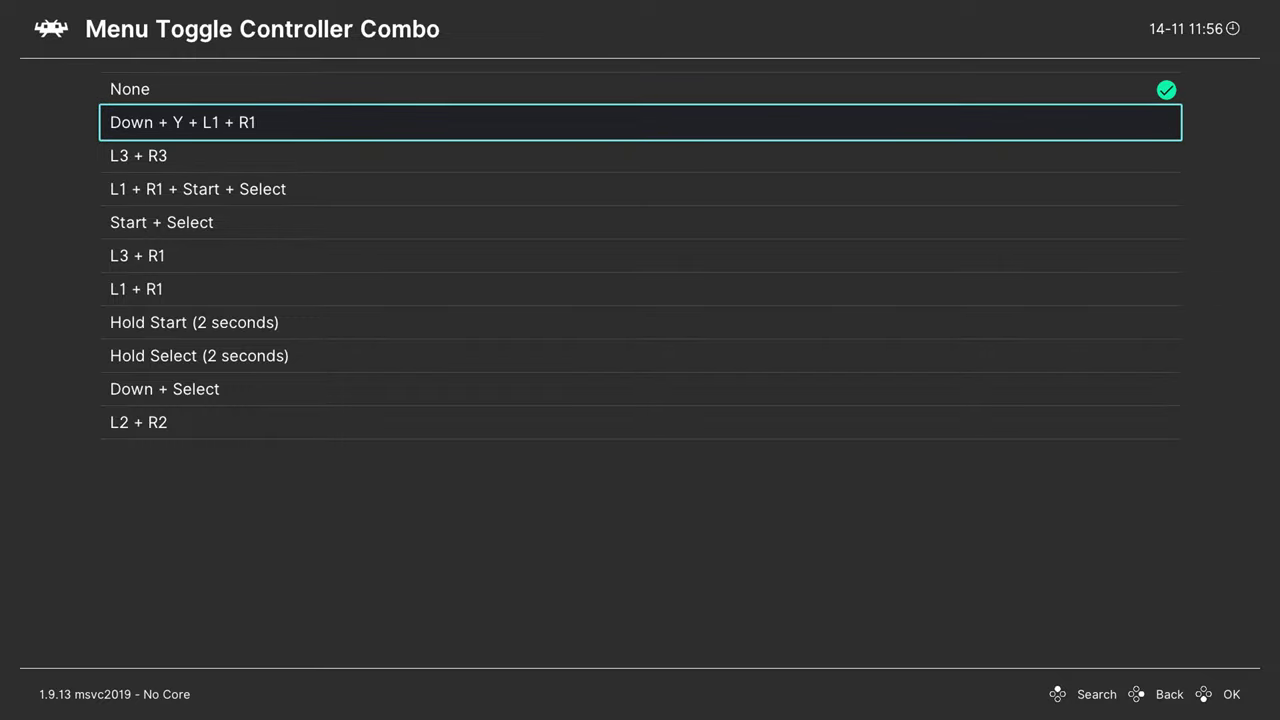
pyautogui.press('Up')
pyautogui.press('Up')
pyautogui.press('Up')
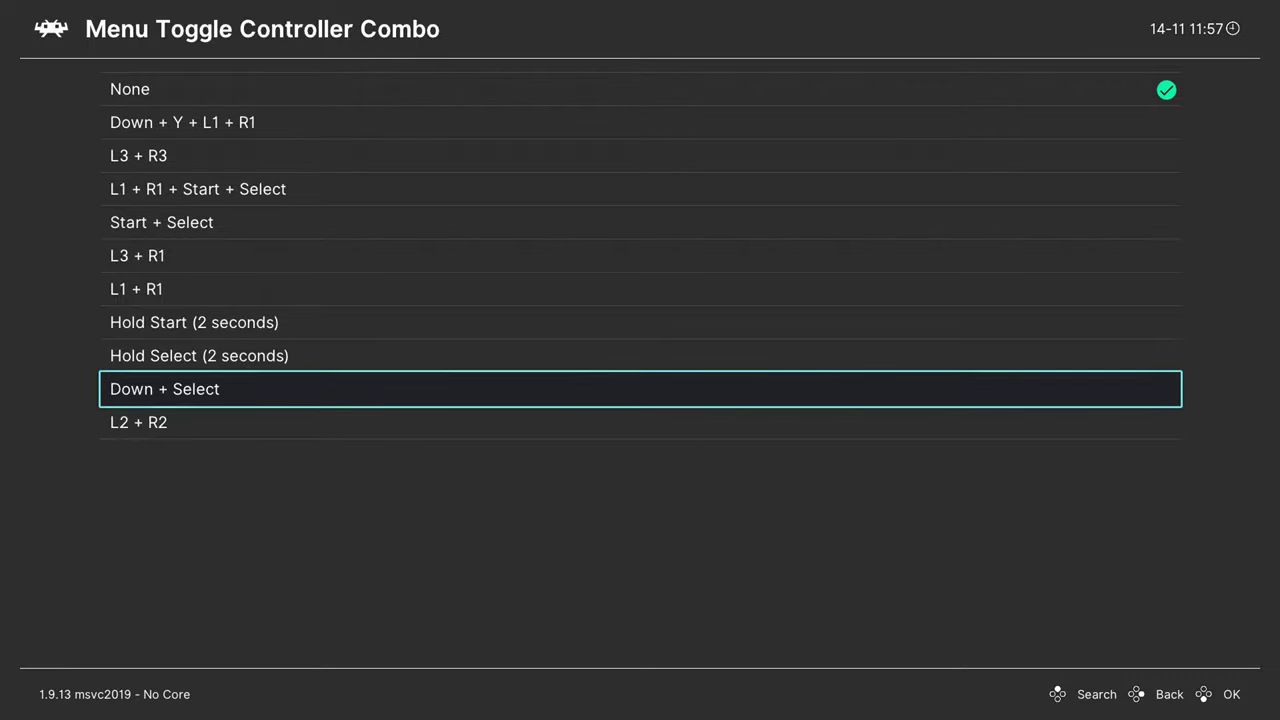
pyautogui.press('Return')
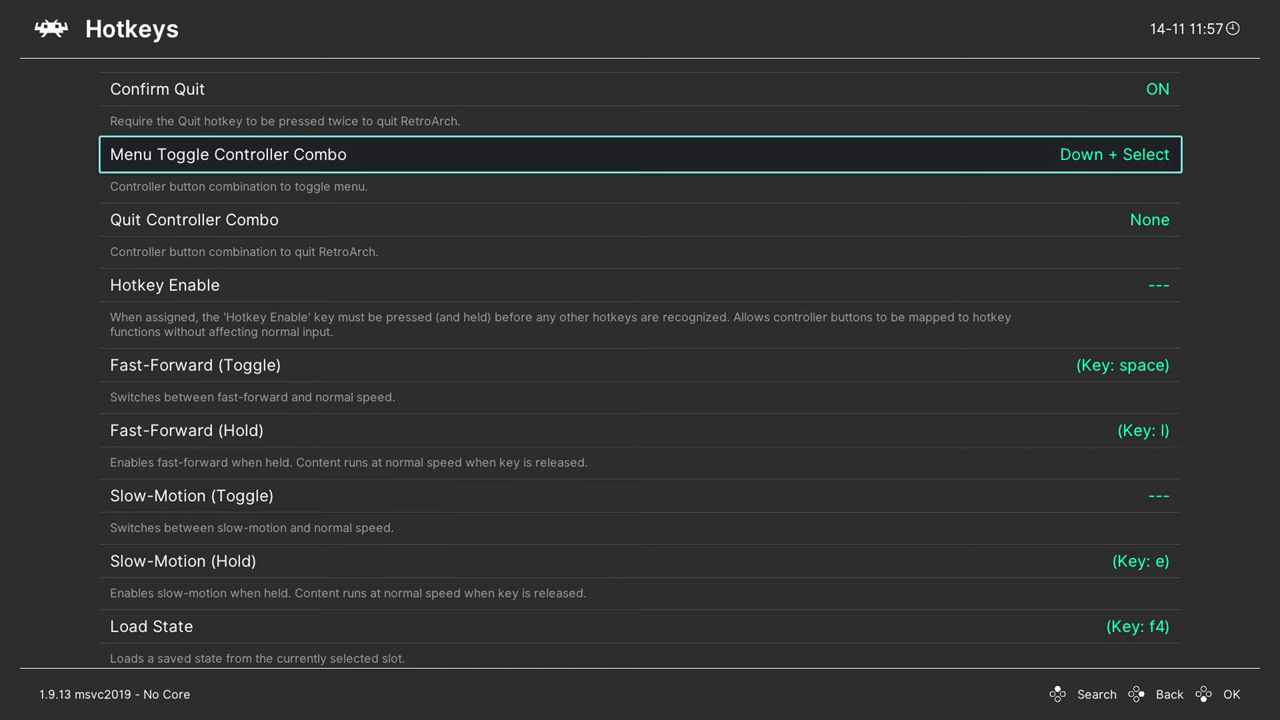
pyautogui.press('BackSpace')
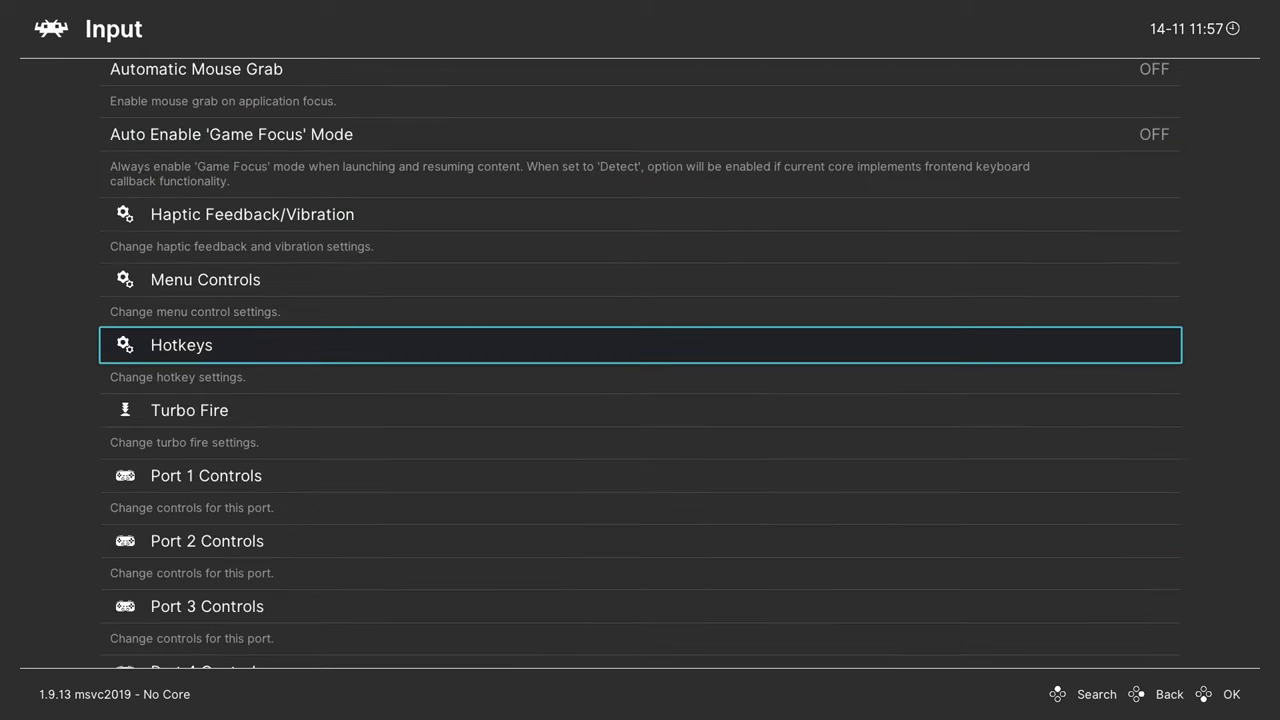
pyautogui.press('BackSpace')
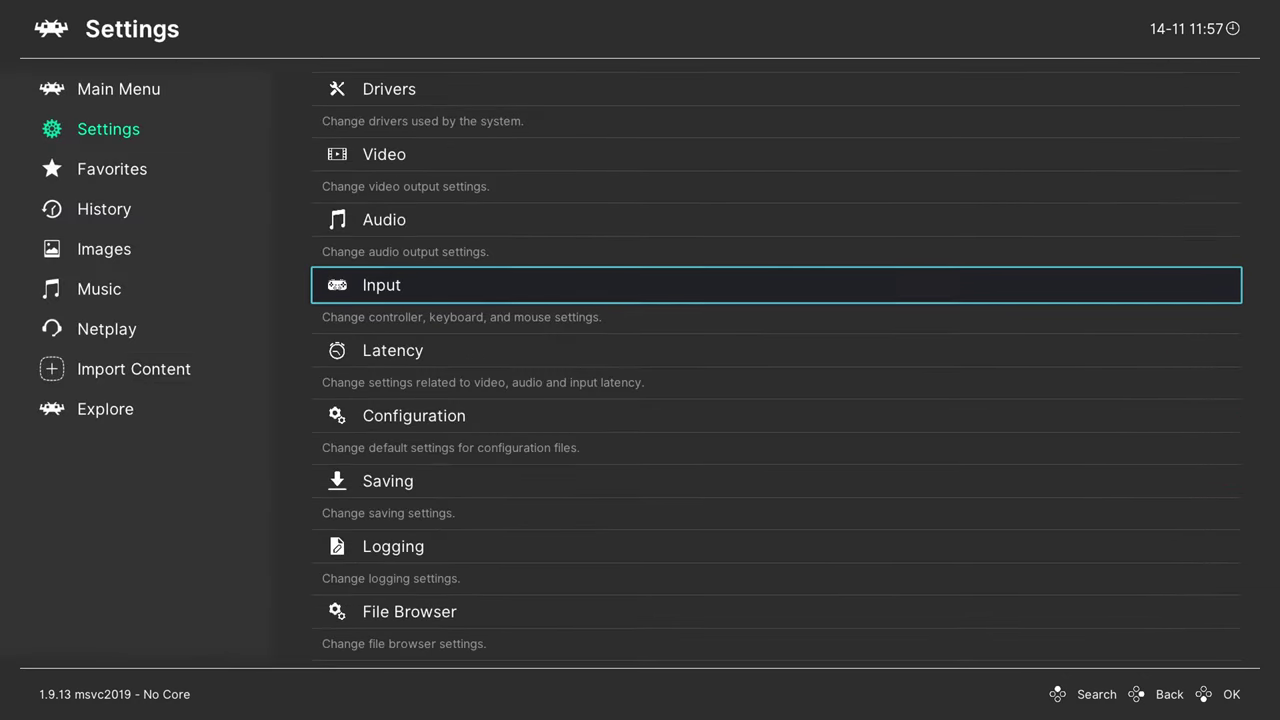
# Step: Browse the User Interface menu drivers and keep ozone selected
pyautogui.press('Right')
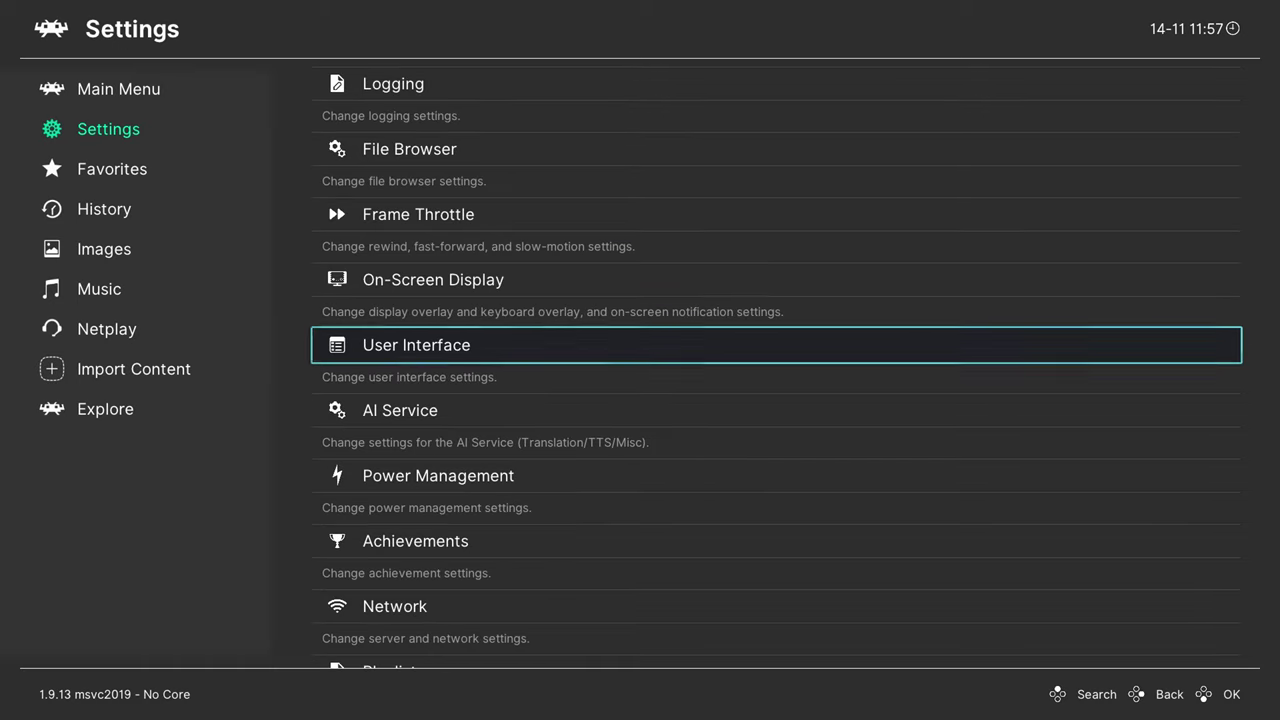
pyautogui.press('Return')
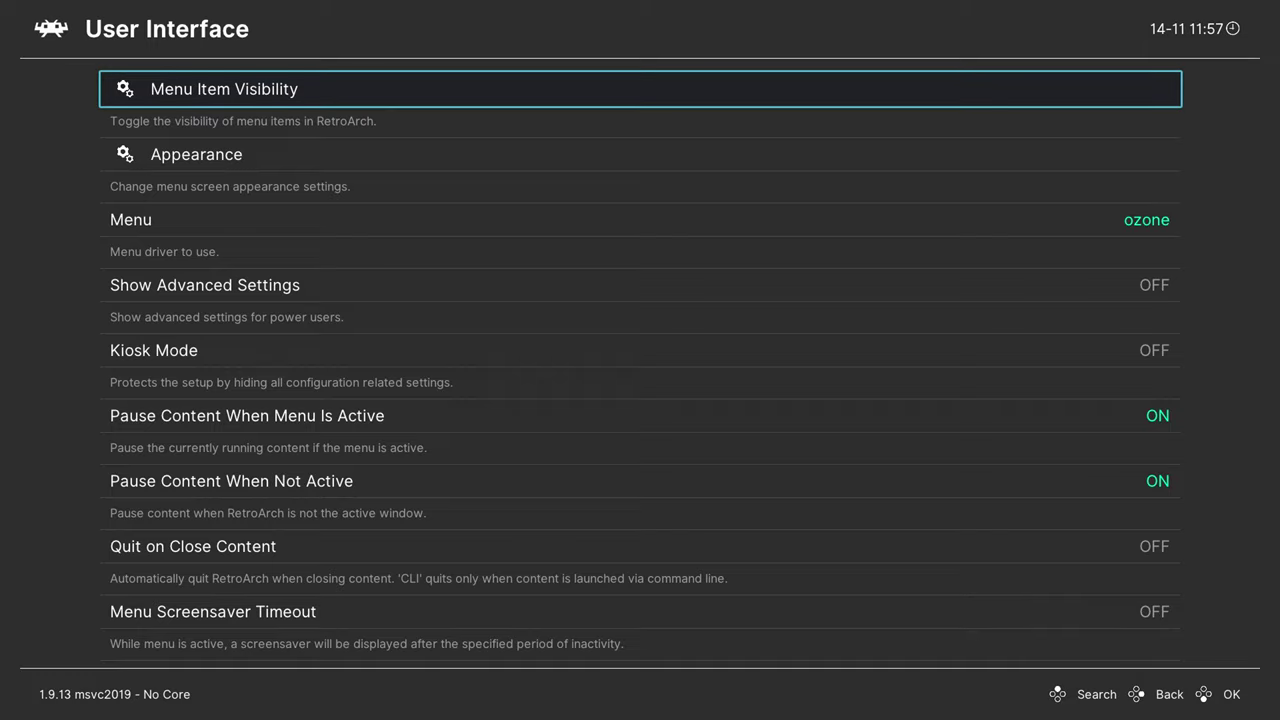
pyautogui.press('Down')
pyautogui.press('Down')
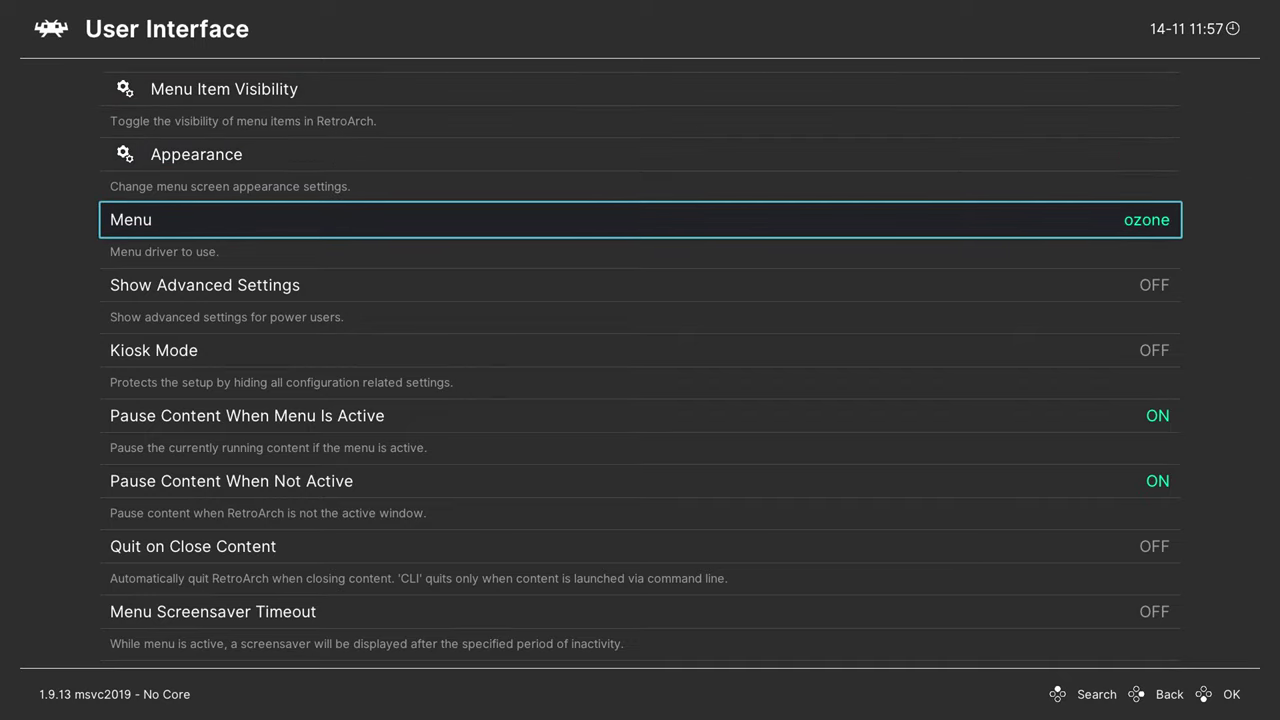
pyautogui.press('Return')
pyautogui.press('Down')
pyautogui.press('Up')
pyautogui.press('Down')
pyautogui.press('Down')
pyautogui.press('Up')
pyautogui.press('Up')
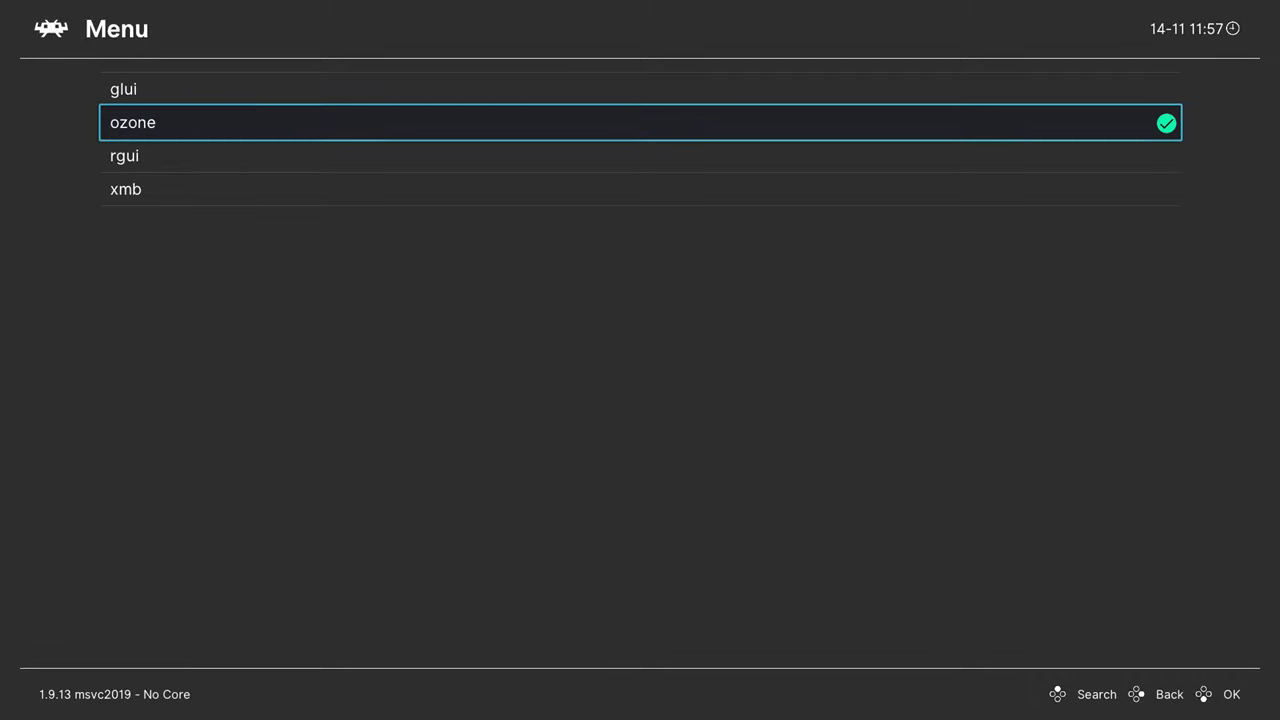
pyautogui.press('Down')
pyautogui.press('Up')
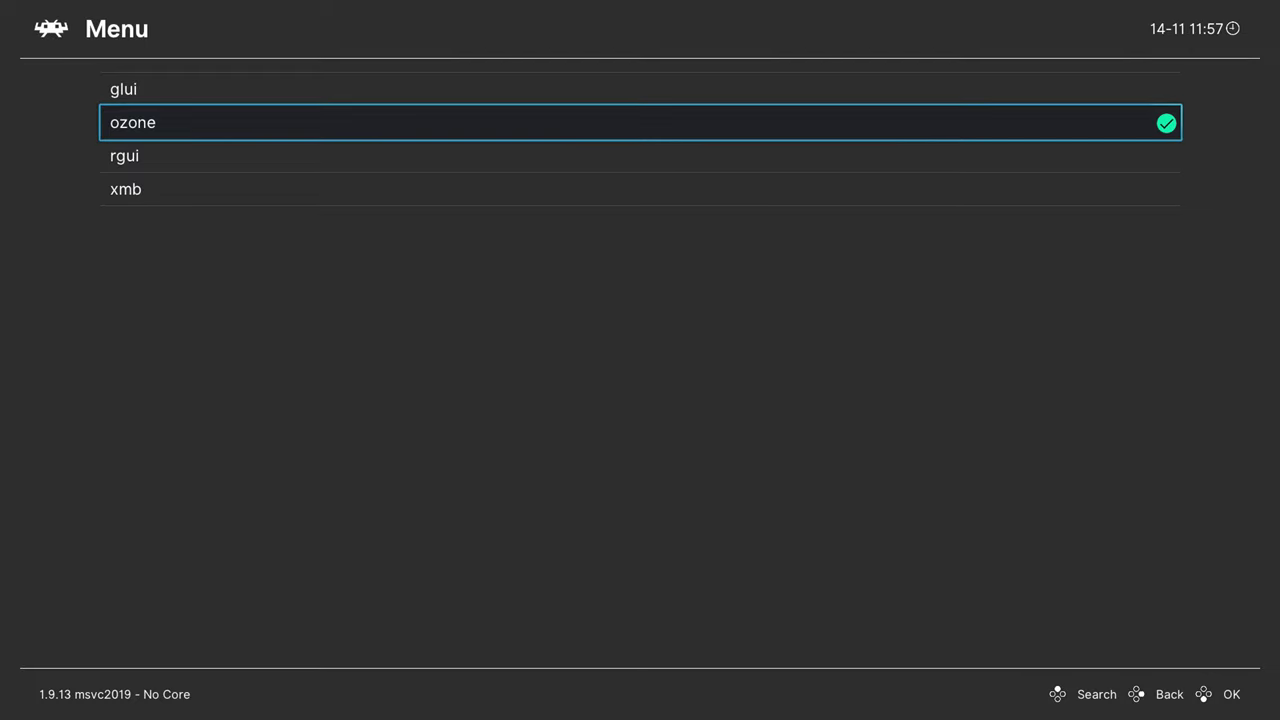
pyautogui.press('Return')
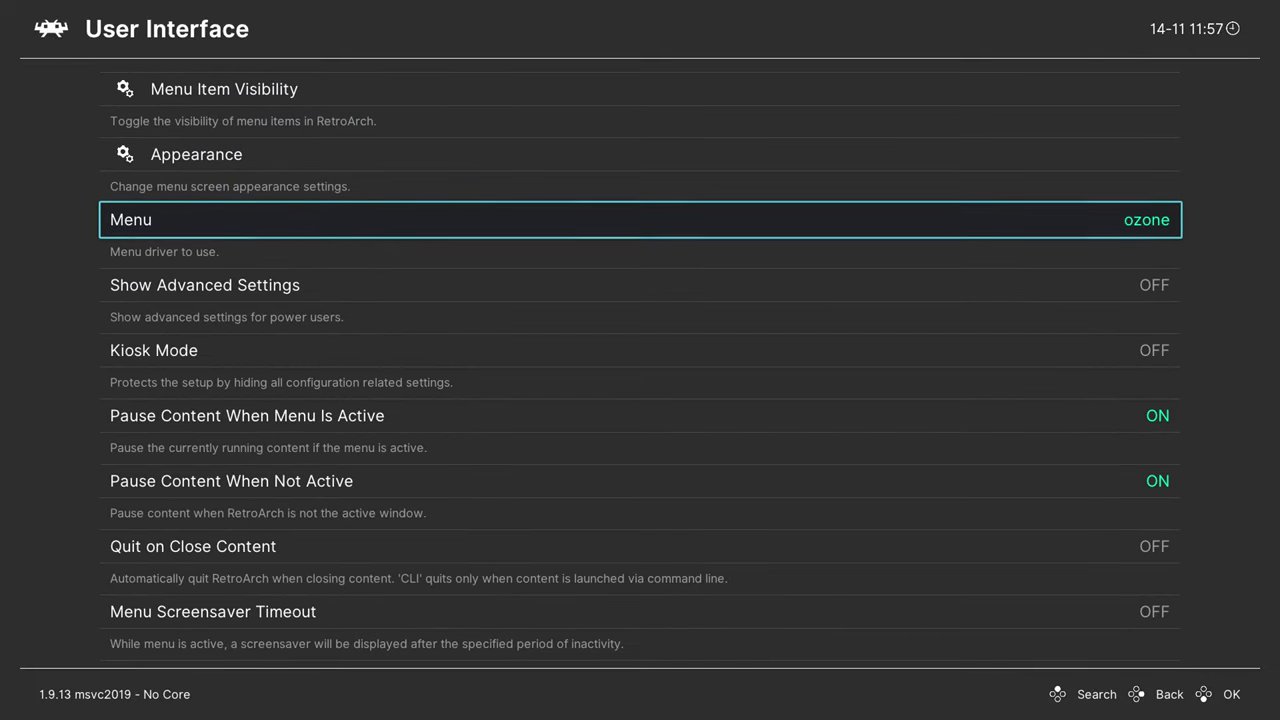
# Step: Return to the Main Menu and highlight the Configuration File options
pyautogui.press('BackSpace')
pyautogui.press('Down')
pyautogui.press('Down')
pyautogui.press('Down')
pyautogui.press('Down')
pyautogui.press('Down')
pyautogui.press('Down')
pyautogui.press('Down')
pyautogui.press('Down')
pyautogui.press('Left')
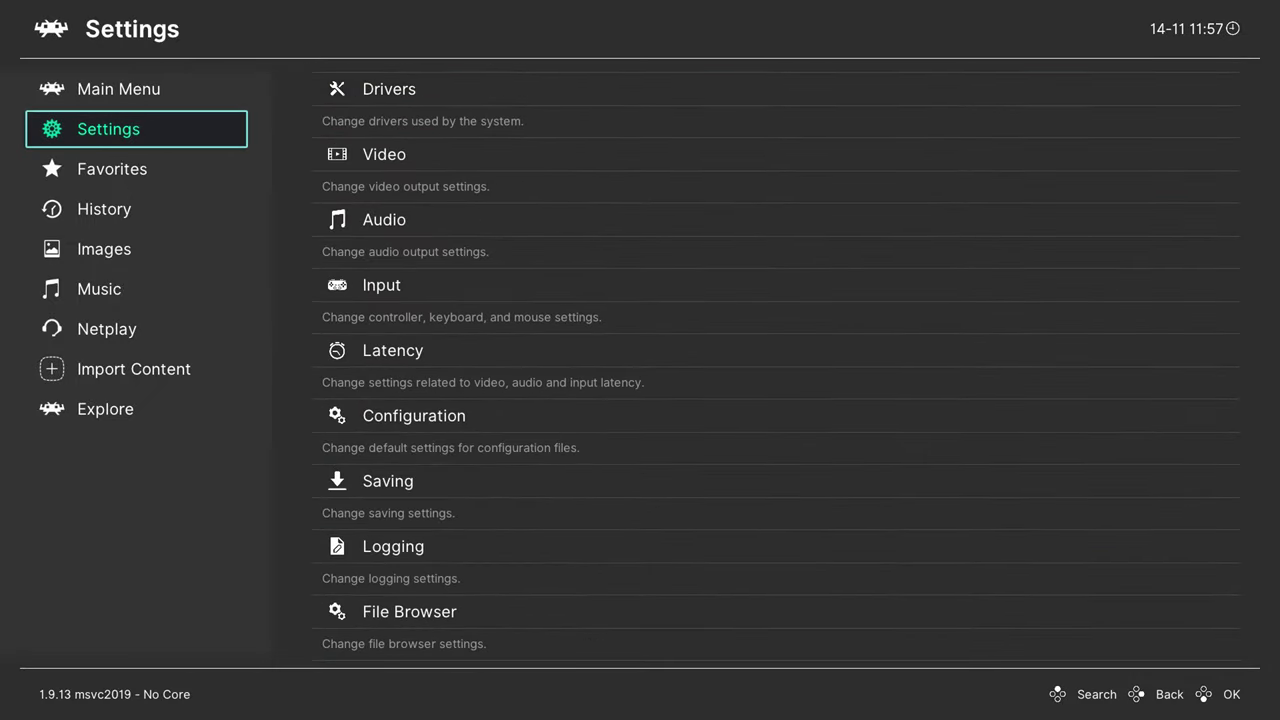
pyautogui.press('Up')
pyautogui.press('Right')
pyautogui.press('Down')
pyautogui.press('Down')
pyautogui.press('Down')
pyautogui.press('Down')
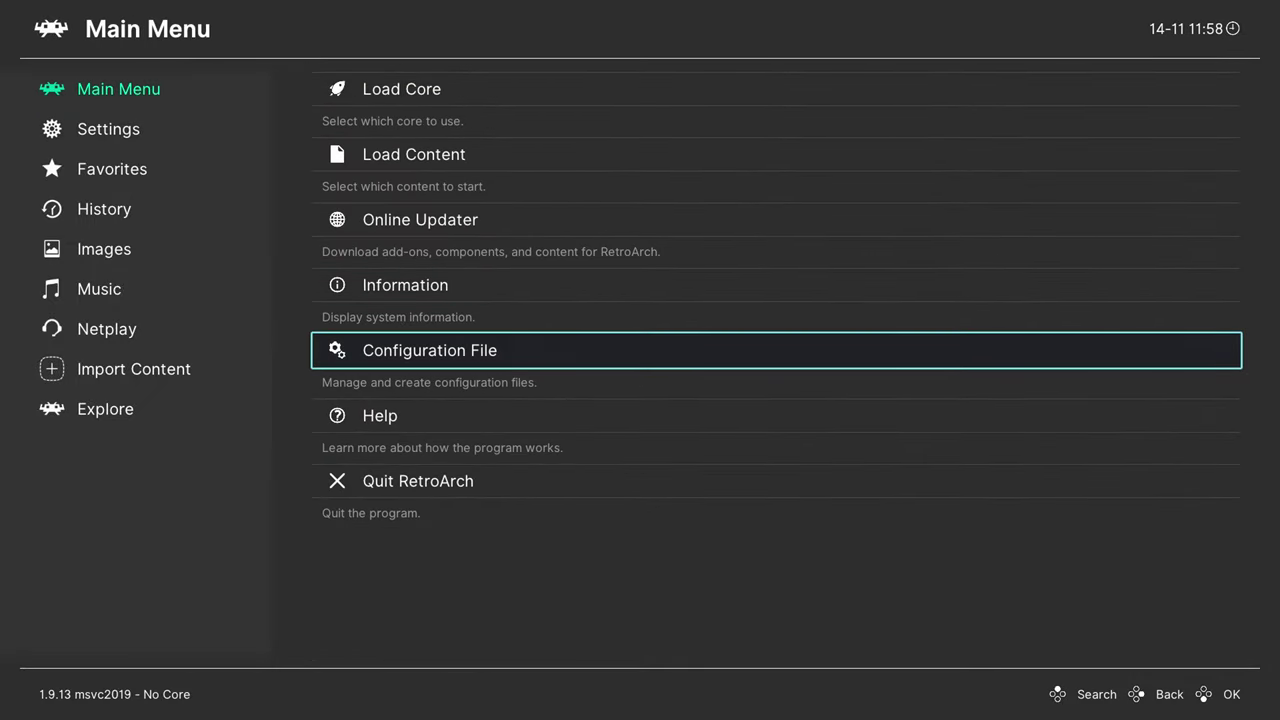
# Step: Save Current Configuration to retroarch.cfg from the Configuration File menu, then return to the Main Menu
pyautogui.press('Return')
pyautogui.press('Down')
pyautogui.press('Down')
pyautogui.press('Down')
pyautogui.press('Up')
pyautogui.press('Return')
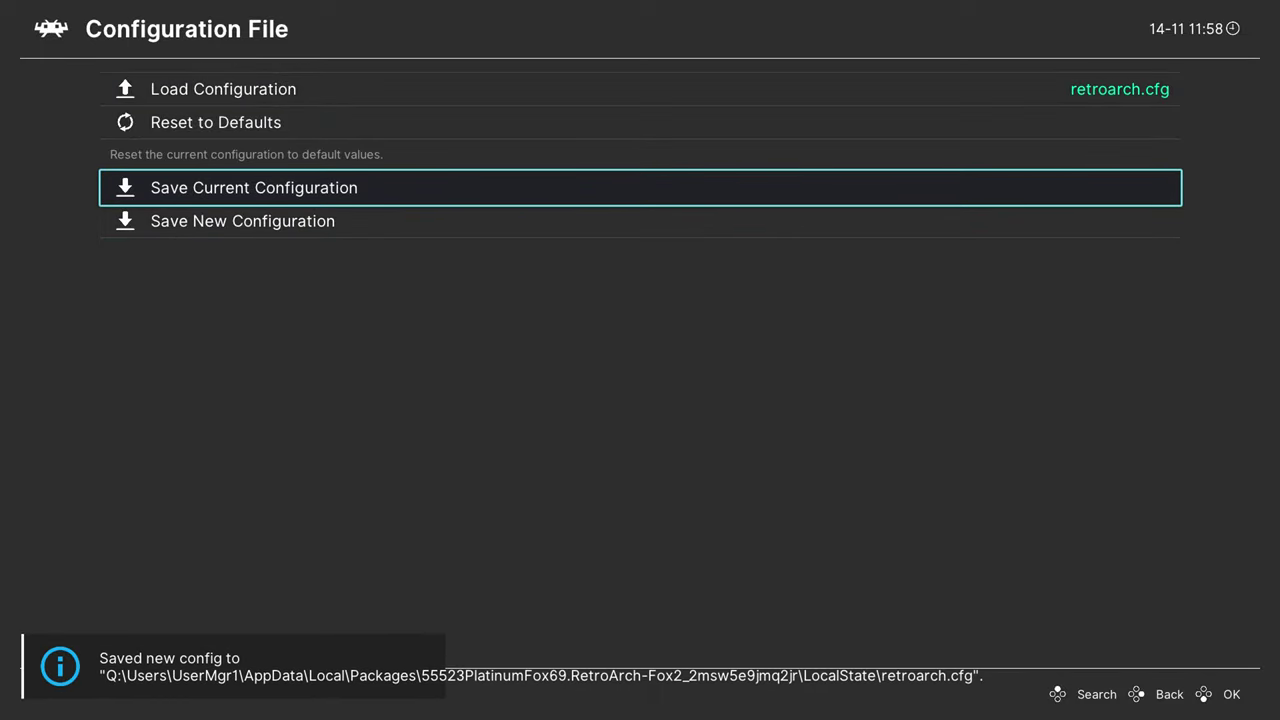
pyautogui.press('BackSpace')
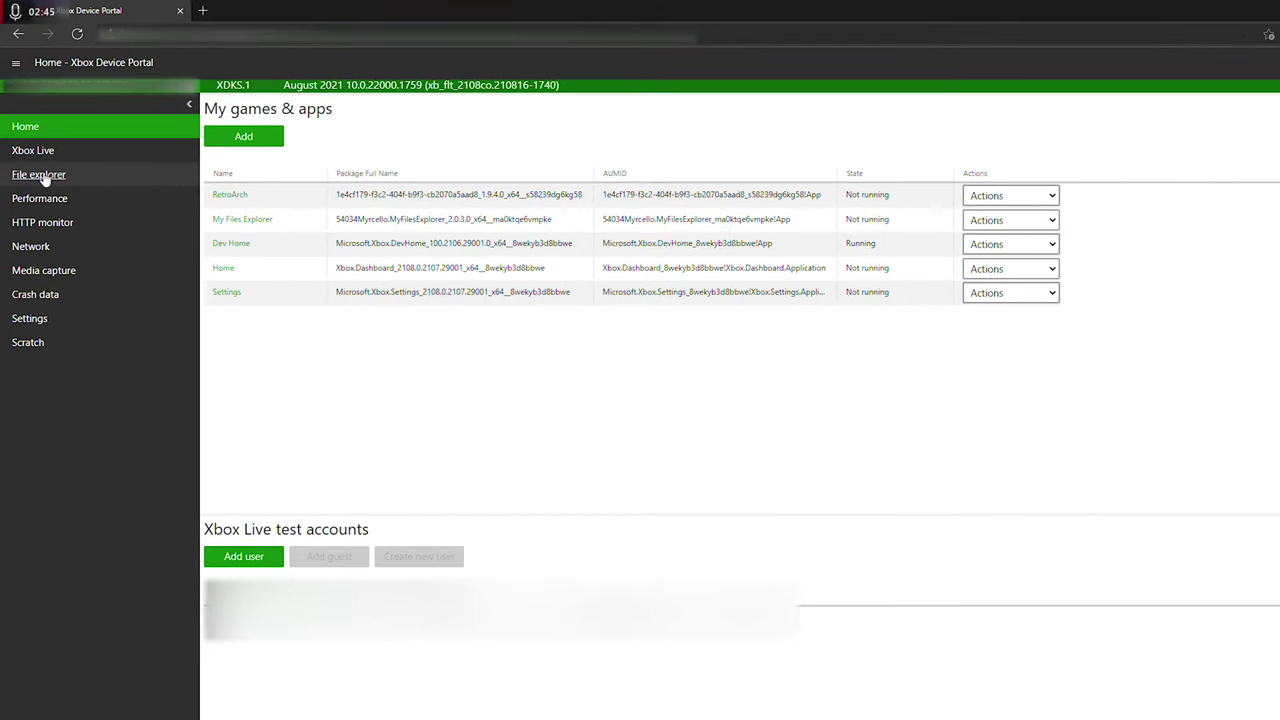
# Step: Copy the DevelopmentFiles network path from Device Portal's file-browsing instructions and open a new File Explorer window
pyautogui.click(44, 179)
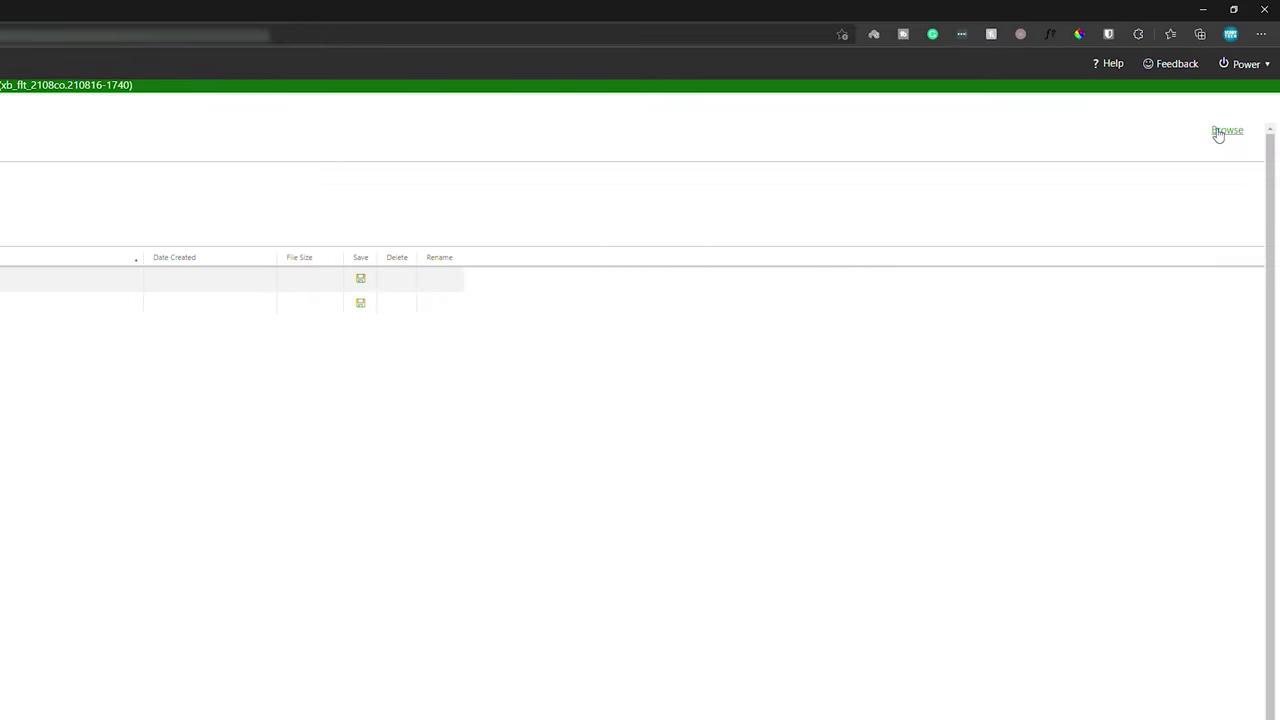
pyautogui.click(1218, 134)
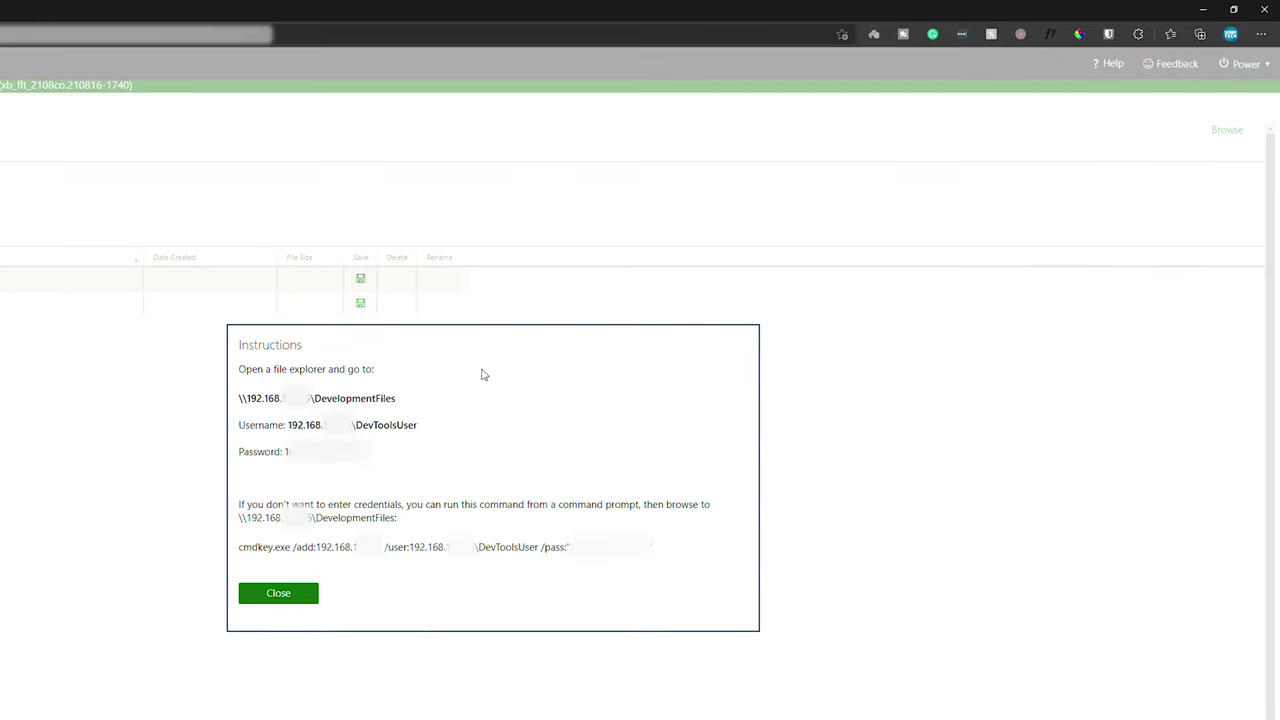
pyautogui.moveTo(343, 276); pyautogui.dragTo(551, 274)
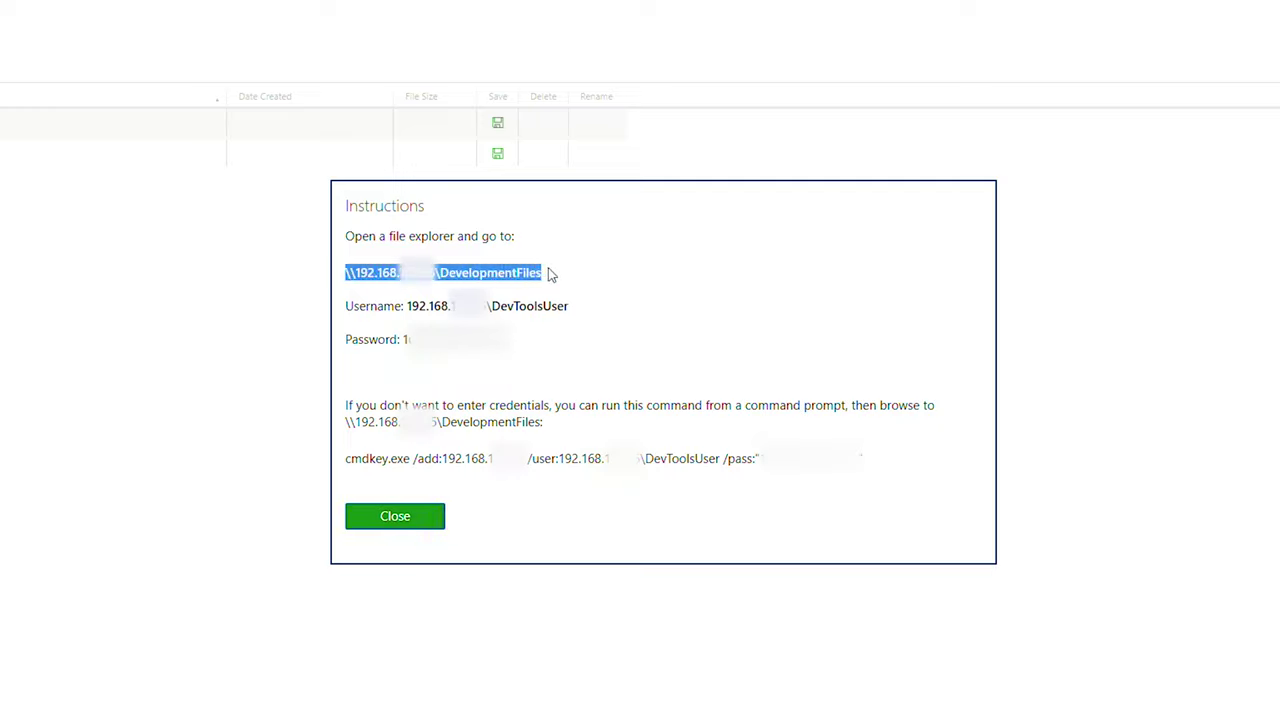
pyautogui.rightClick(471, 263)
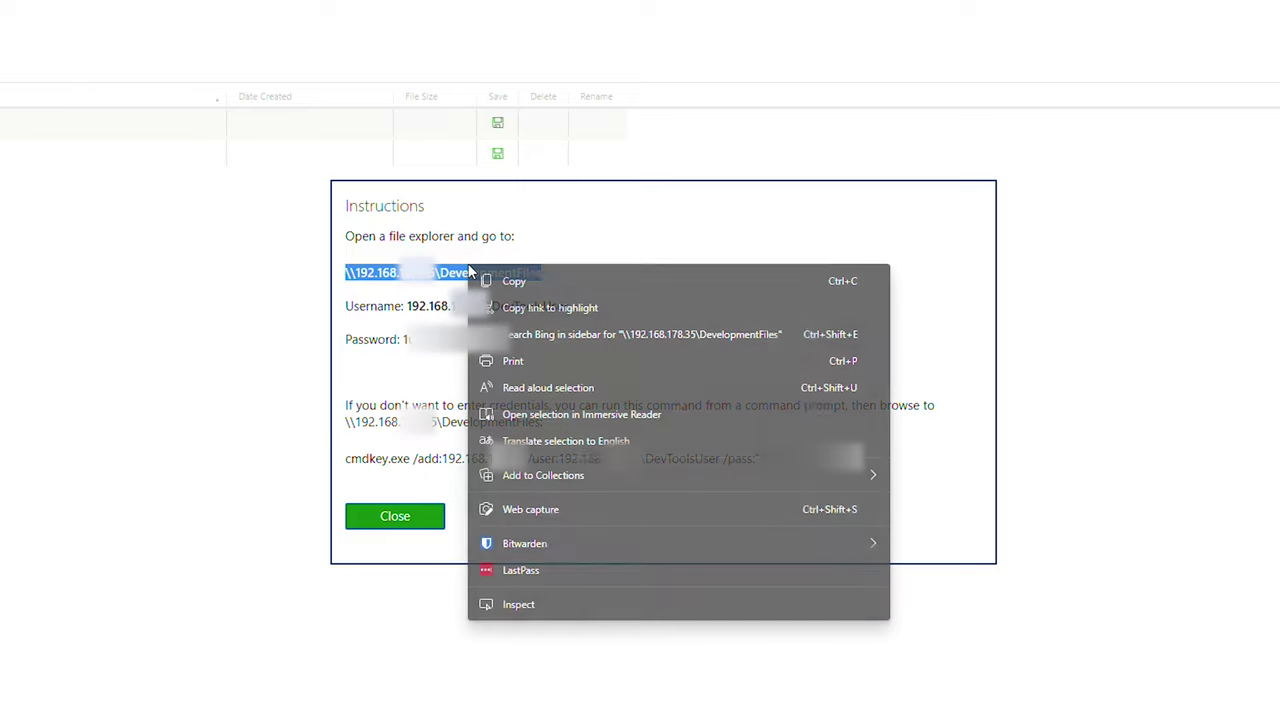
pyautogui.click(520, 276)
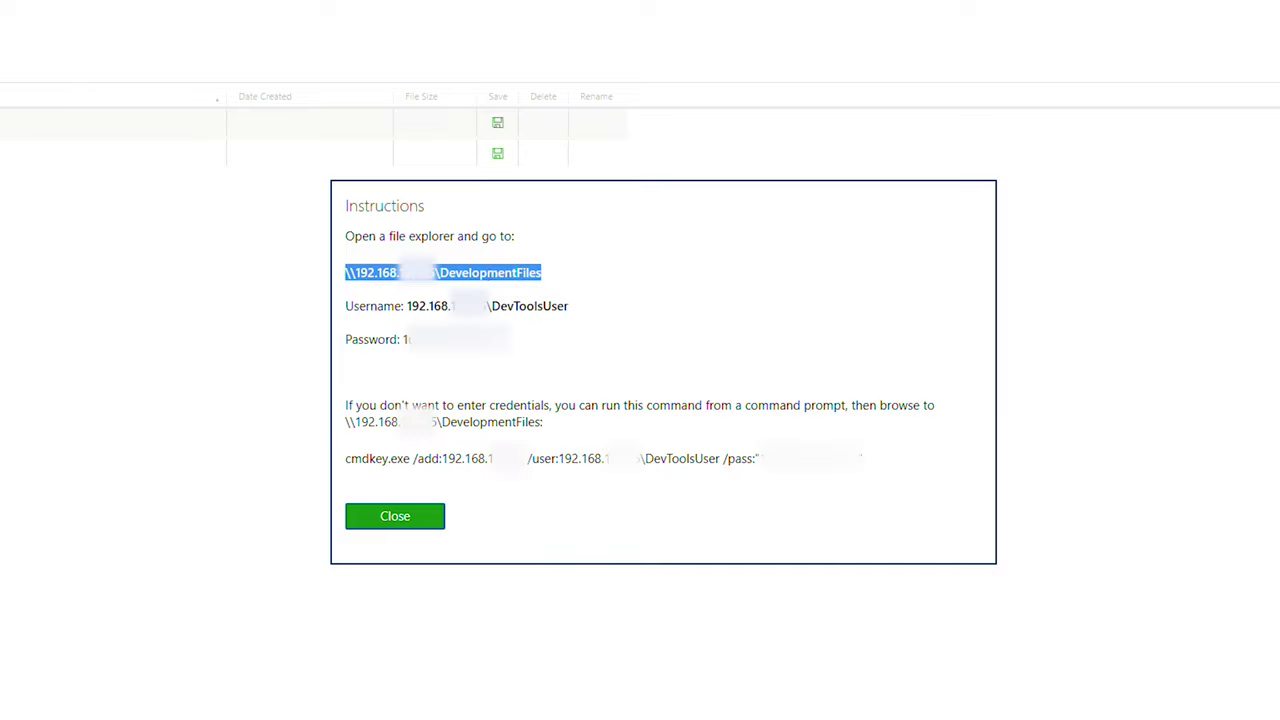
pyautogui.press('super+e')
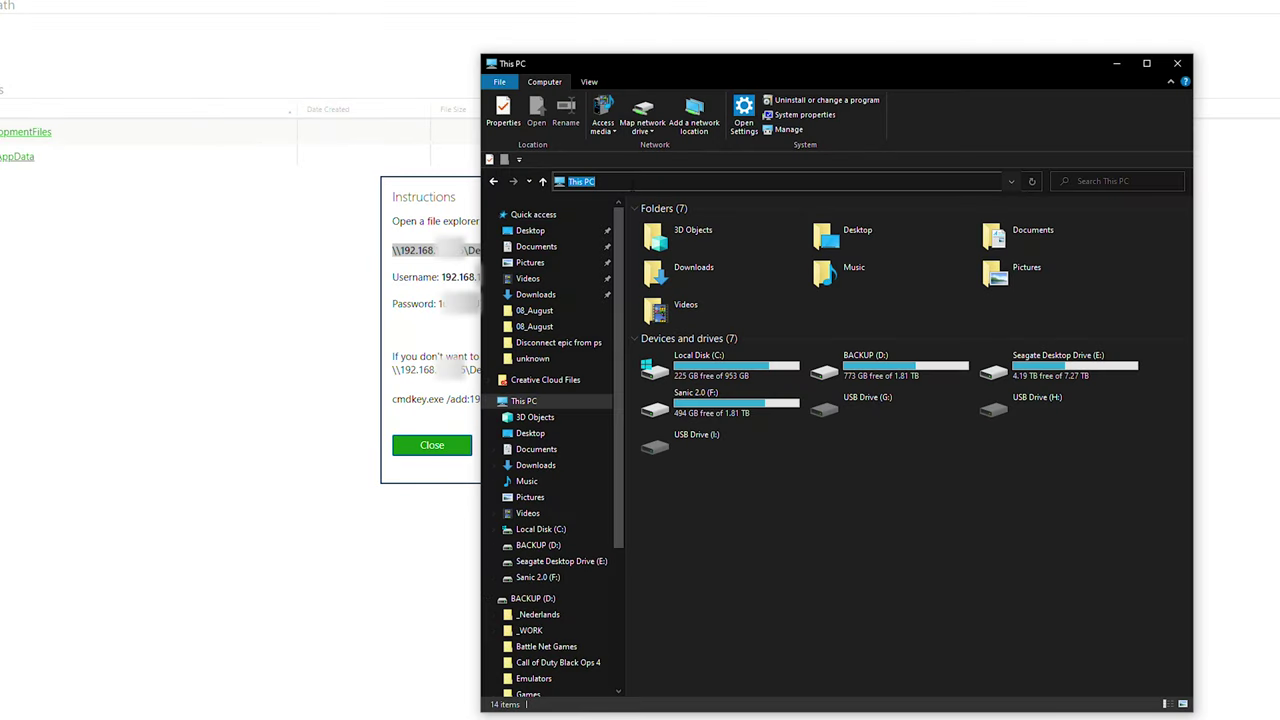
# Step: Navigate File Explorer to the pasted DevelopmentFiles share path and submit the network credentials
pyautogui.hotkey('ctrl', 'v')
pyautogui.hotkey('ctrl', 'a')
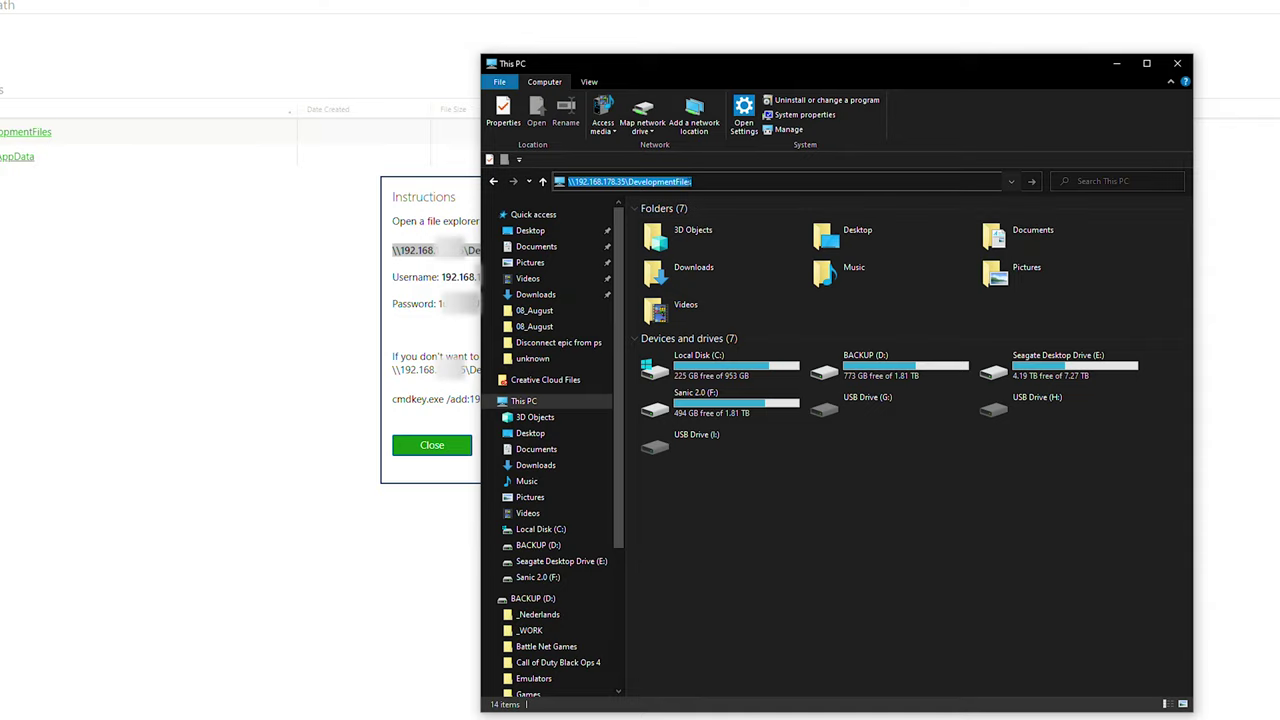
pyautogui.press('Right')
pyautogui.press('Return')
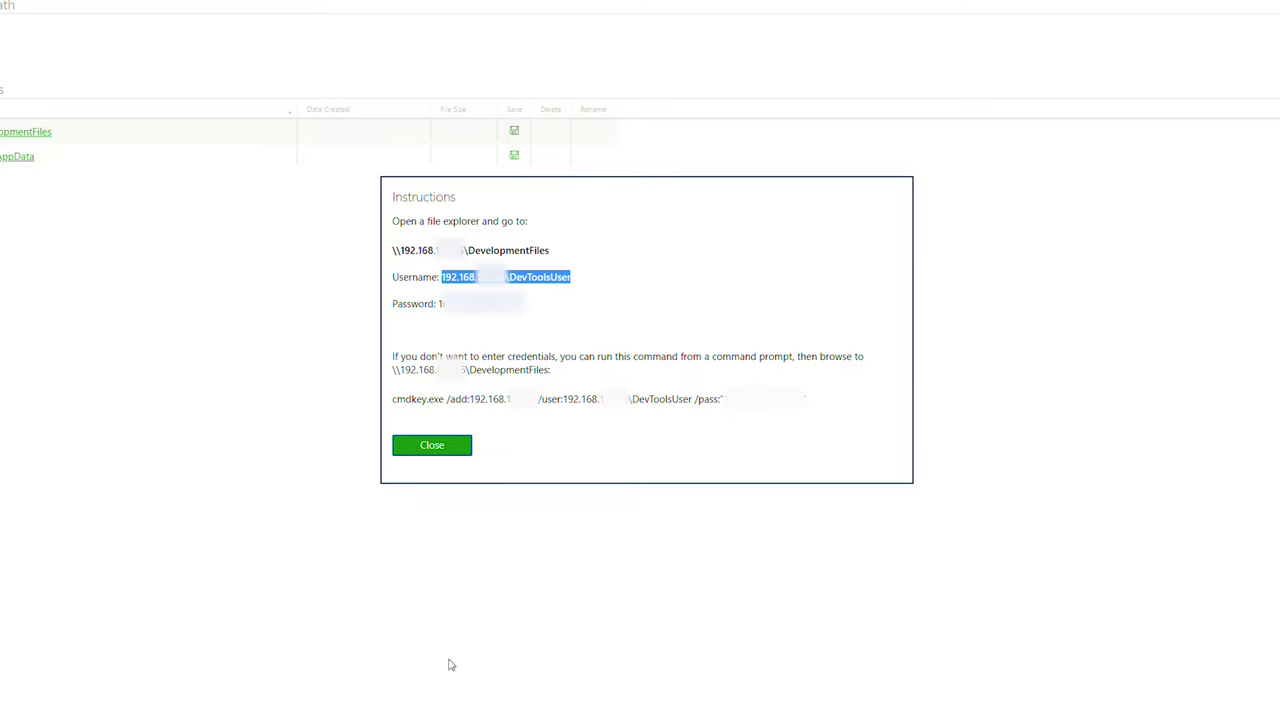
pyautogui.click(240, 697)
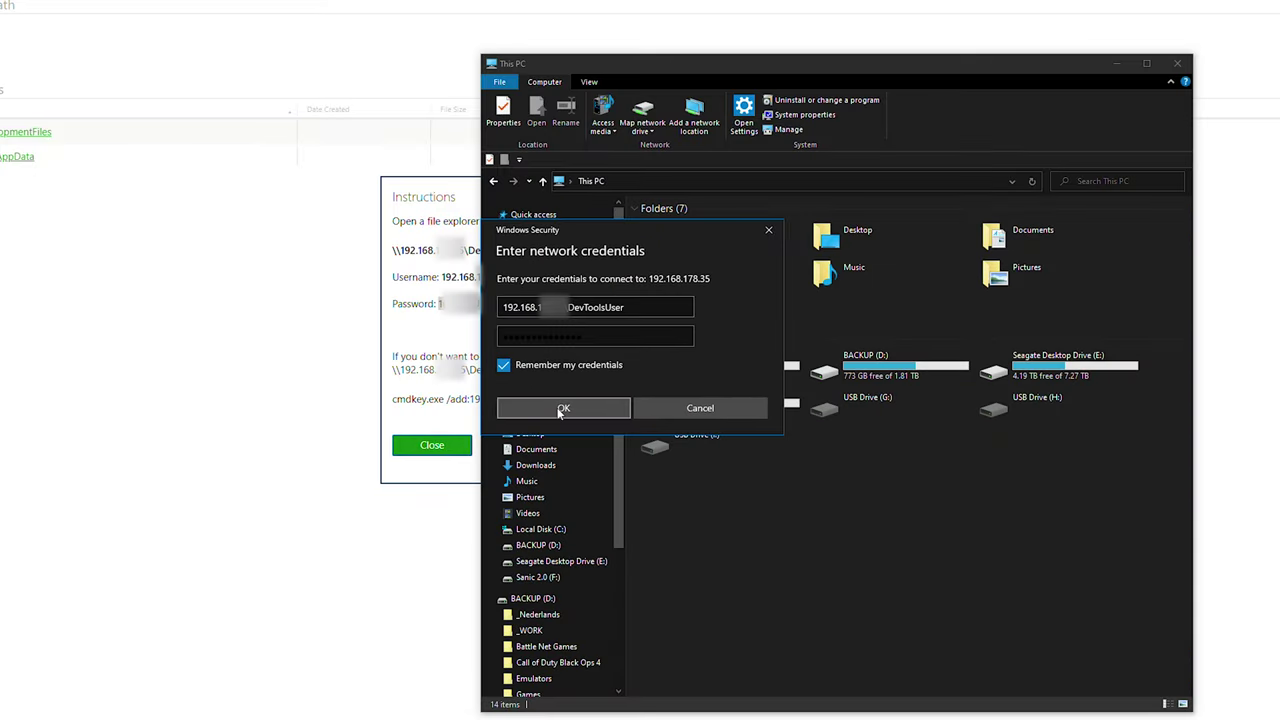
pyautogui.click(568, 410)
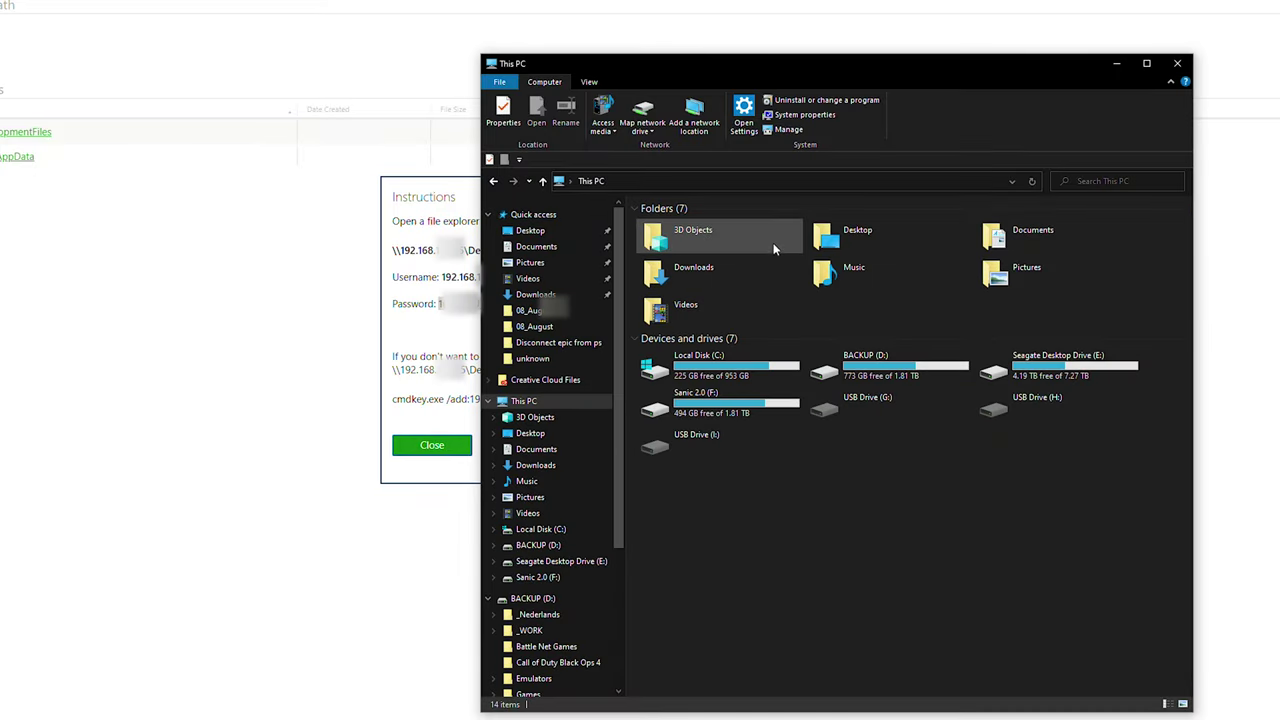
pyautogui.click(424, 350)
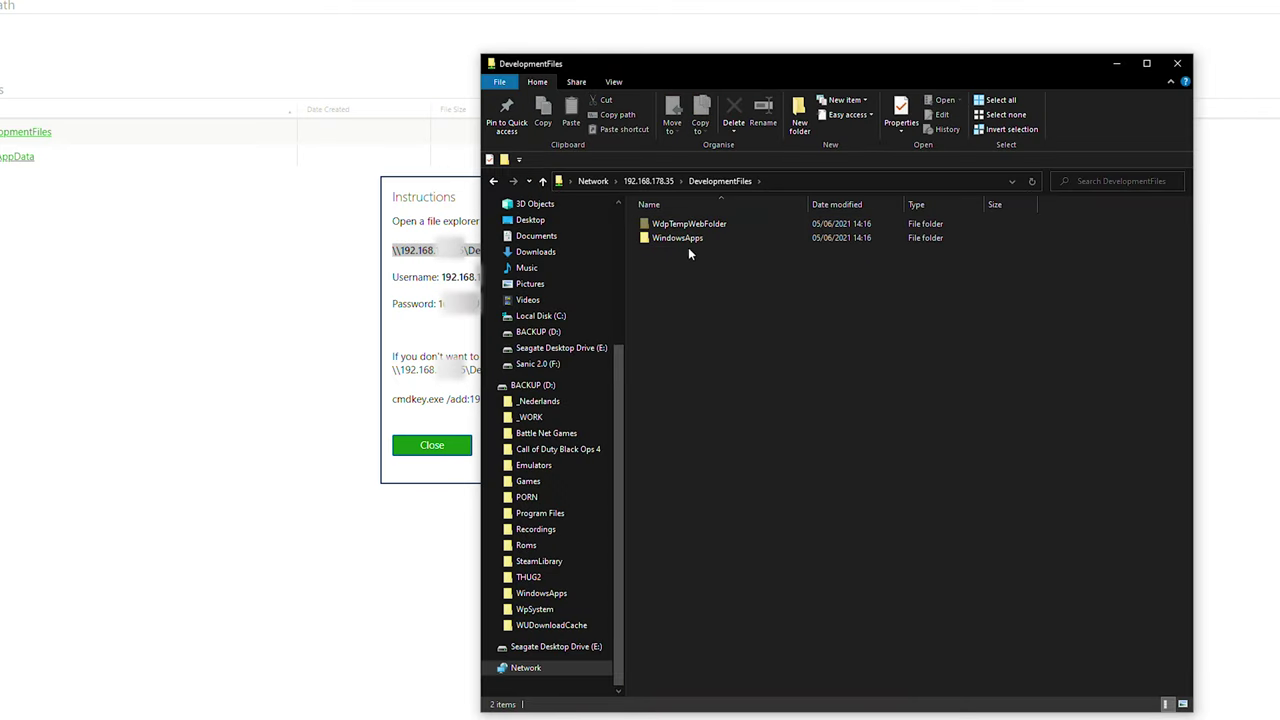
# Step: Open WindowsApps, widen the Name column, and select the RetroArch x64 package folder
pyautogui.doubleClick(676, 237)
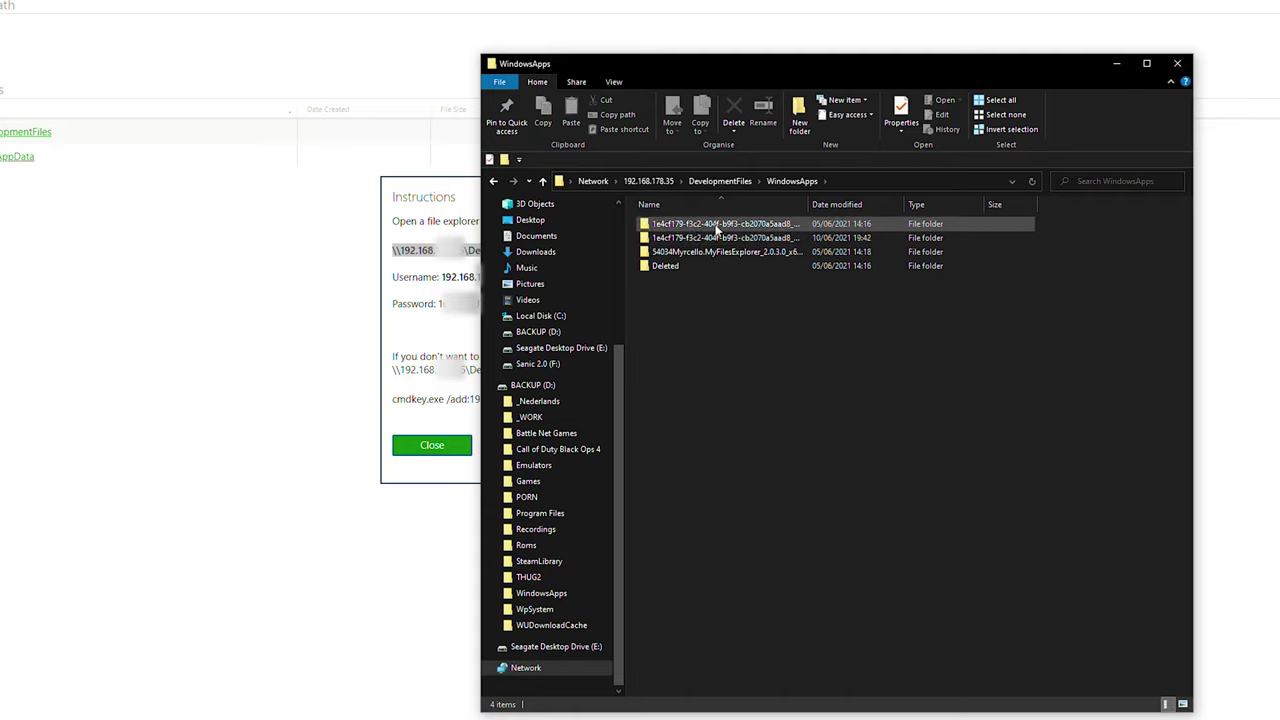
pyautogui.moveTo(808, 204); pyautogui.dragTo(931, 204)
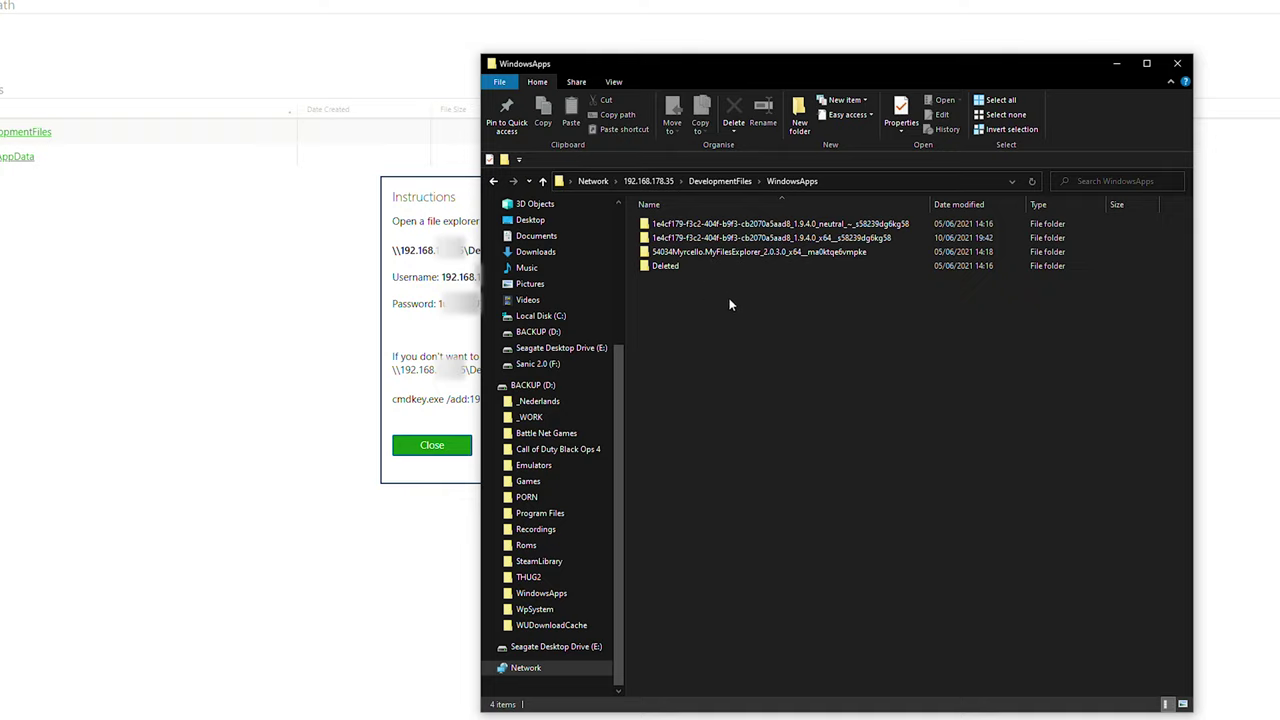
pyautogui.hotkey('alt', 'Left')
pyautogui.doubleClick(667, 240)
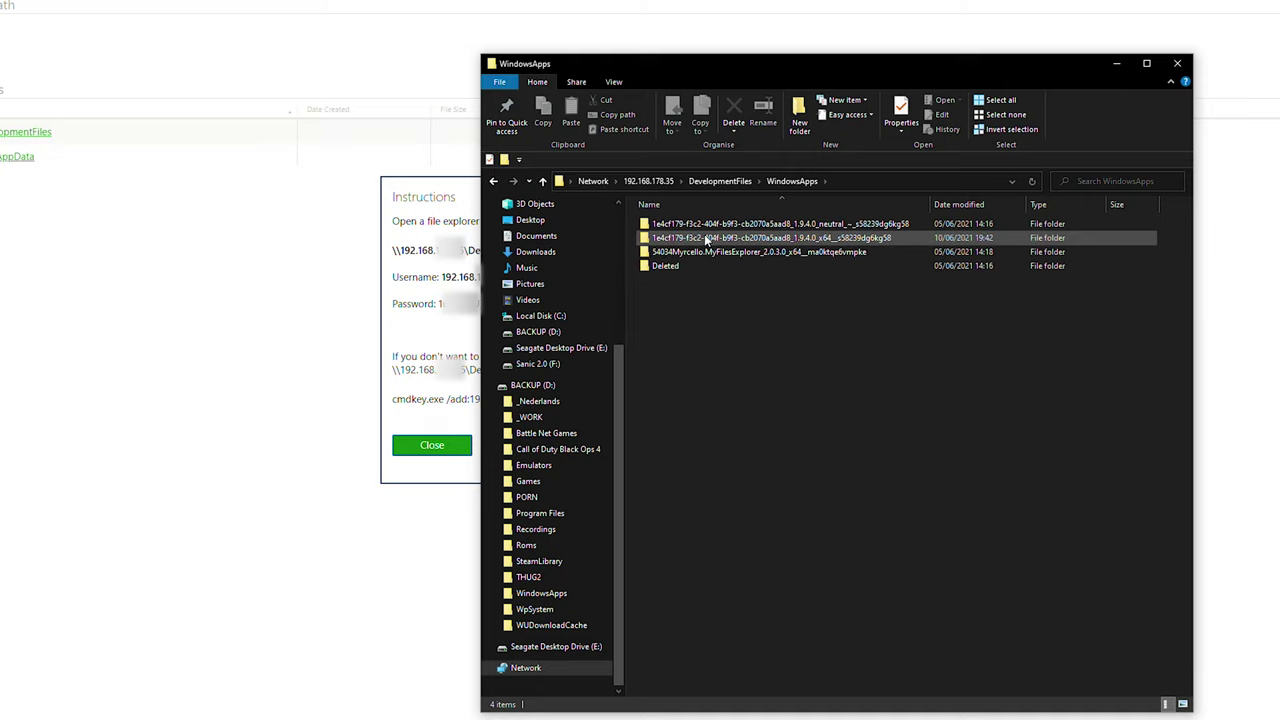
pyautogui.click(746, 240)
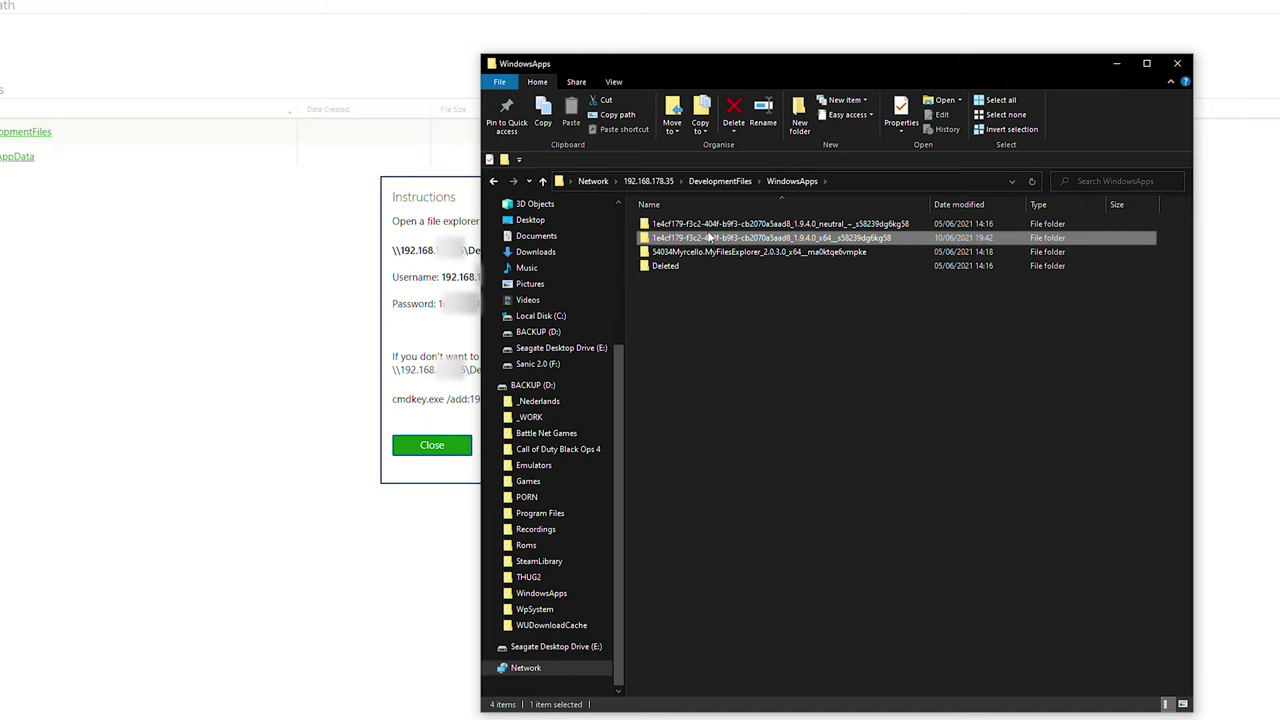